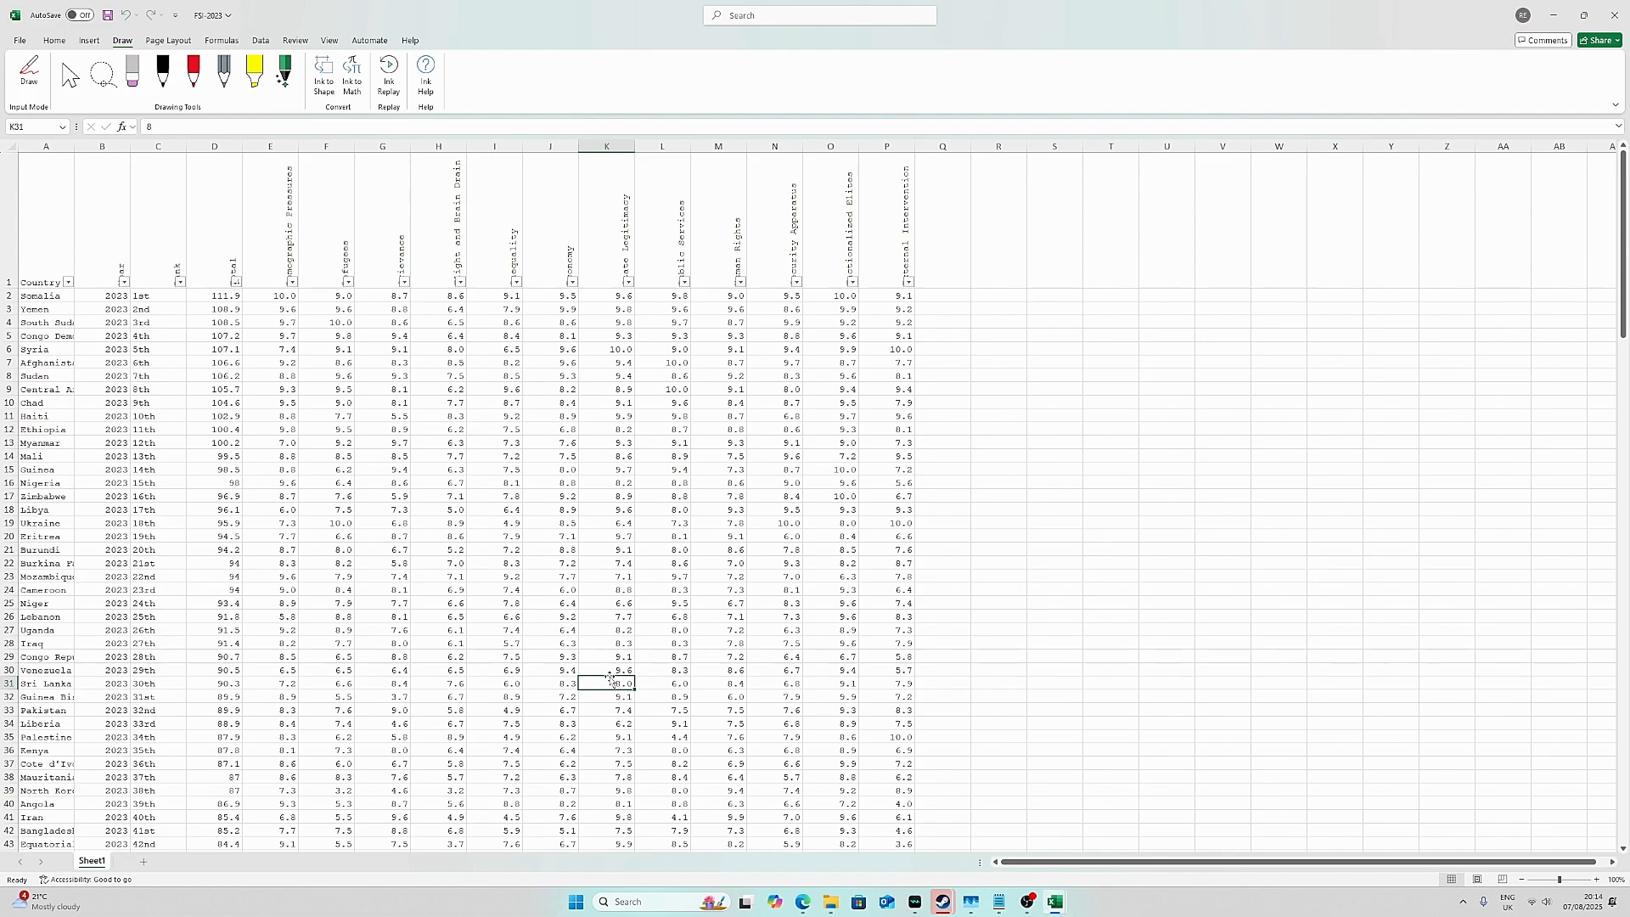
Compare the FSI-2023 workbook's country data with the Fragile States Index Report web page, and bring up the Excel to HTML converter page.
{"action": "left_click", "coordinate": [338, 470]}
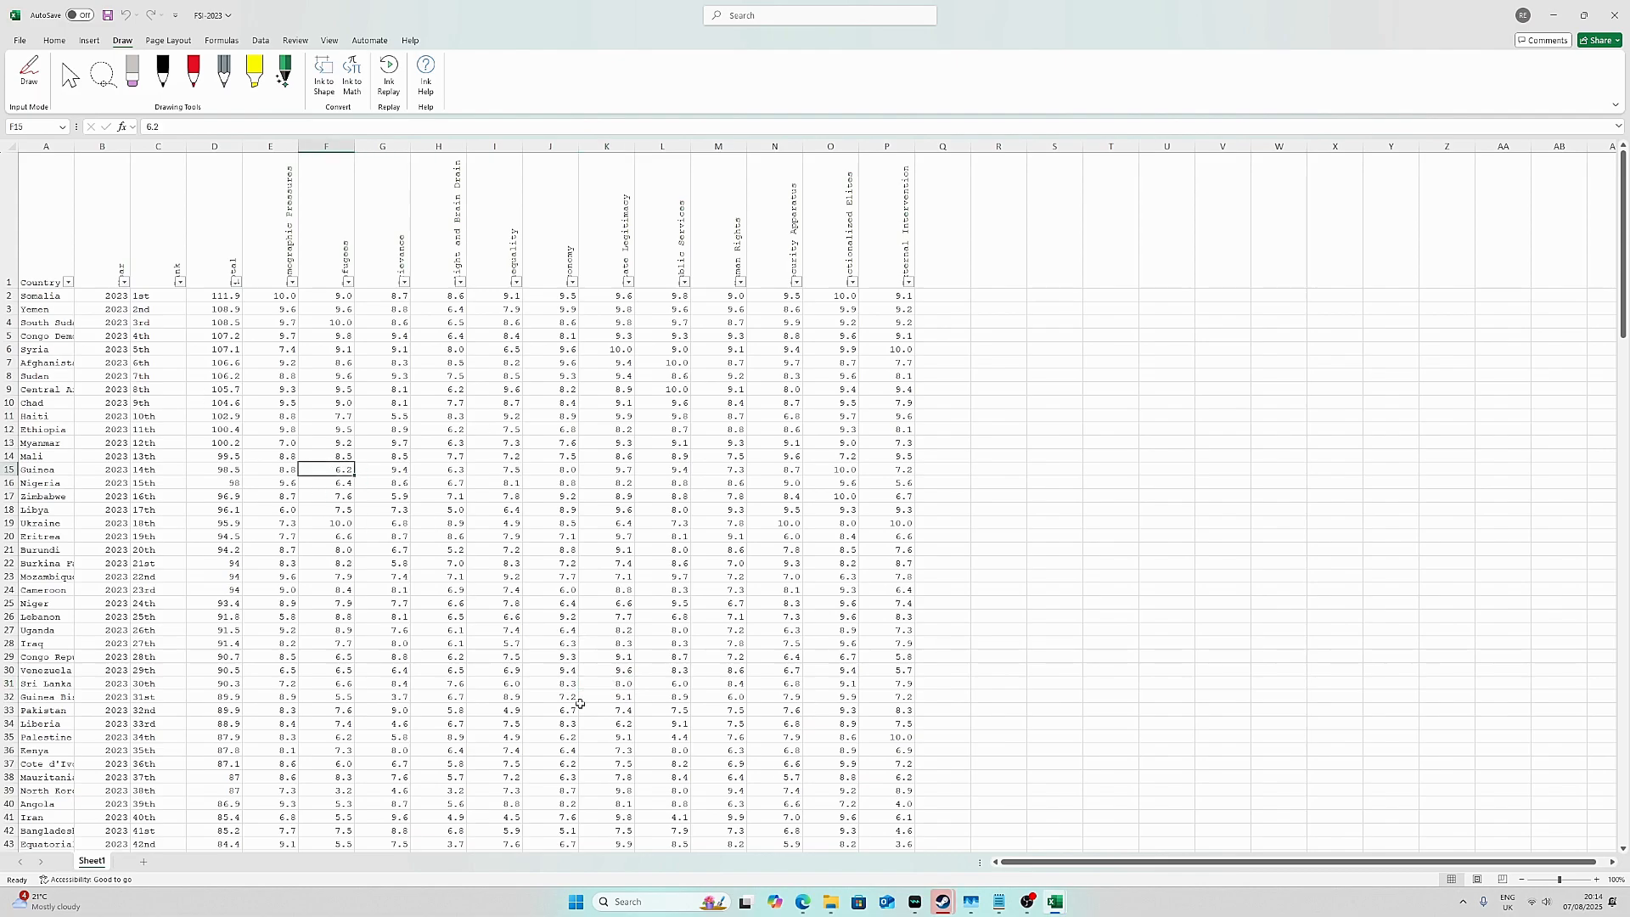
{"action": "mouse_move", "coordinate": [805, 907]}
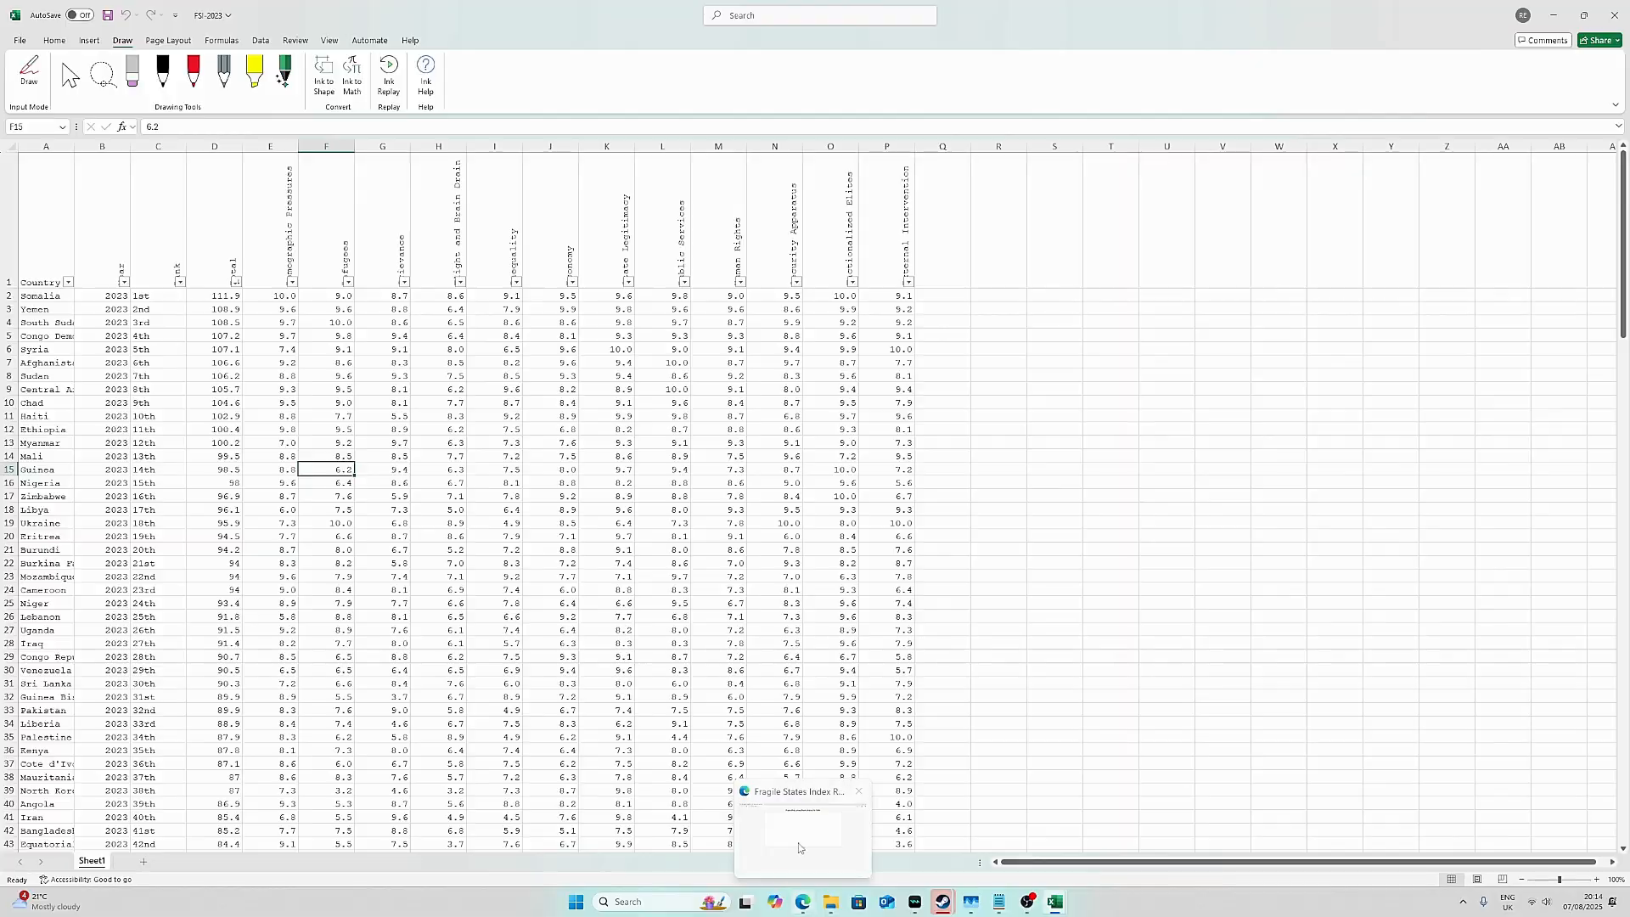
{"action": "left_click", "coordinate": [802, 847]}
{"action": "left_click_drag", "start_coordinate": [597, 101], "coordinate": [1024, 104]}
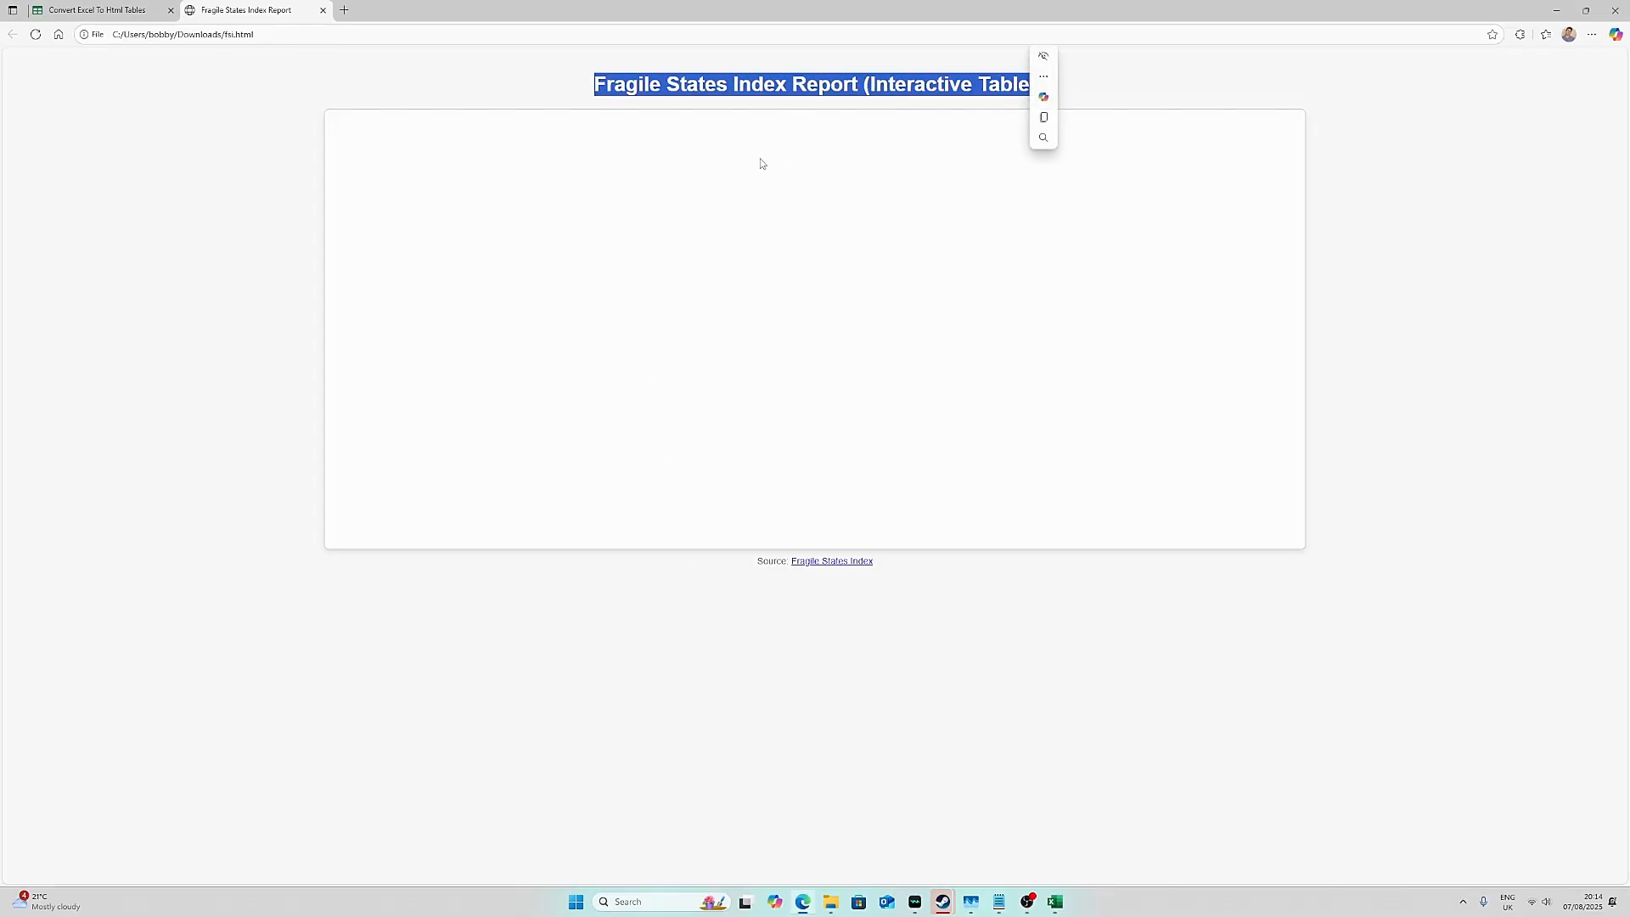
{"action": "left_click", "coordinate": [411, 60]}
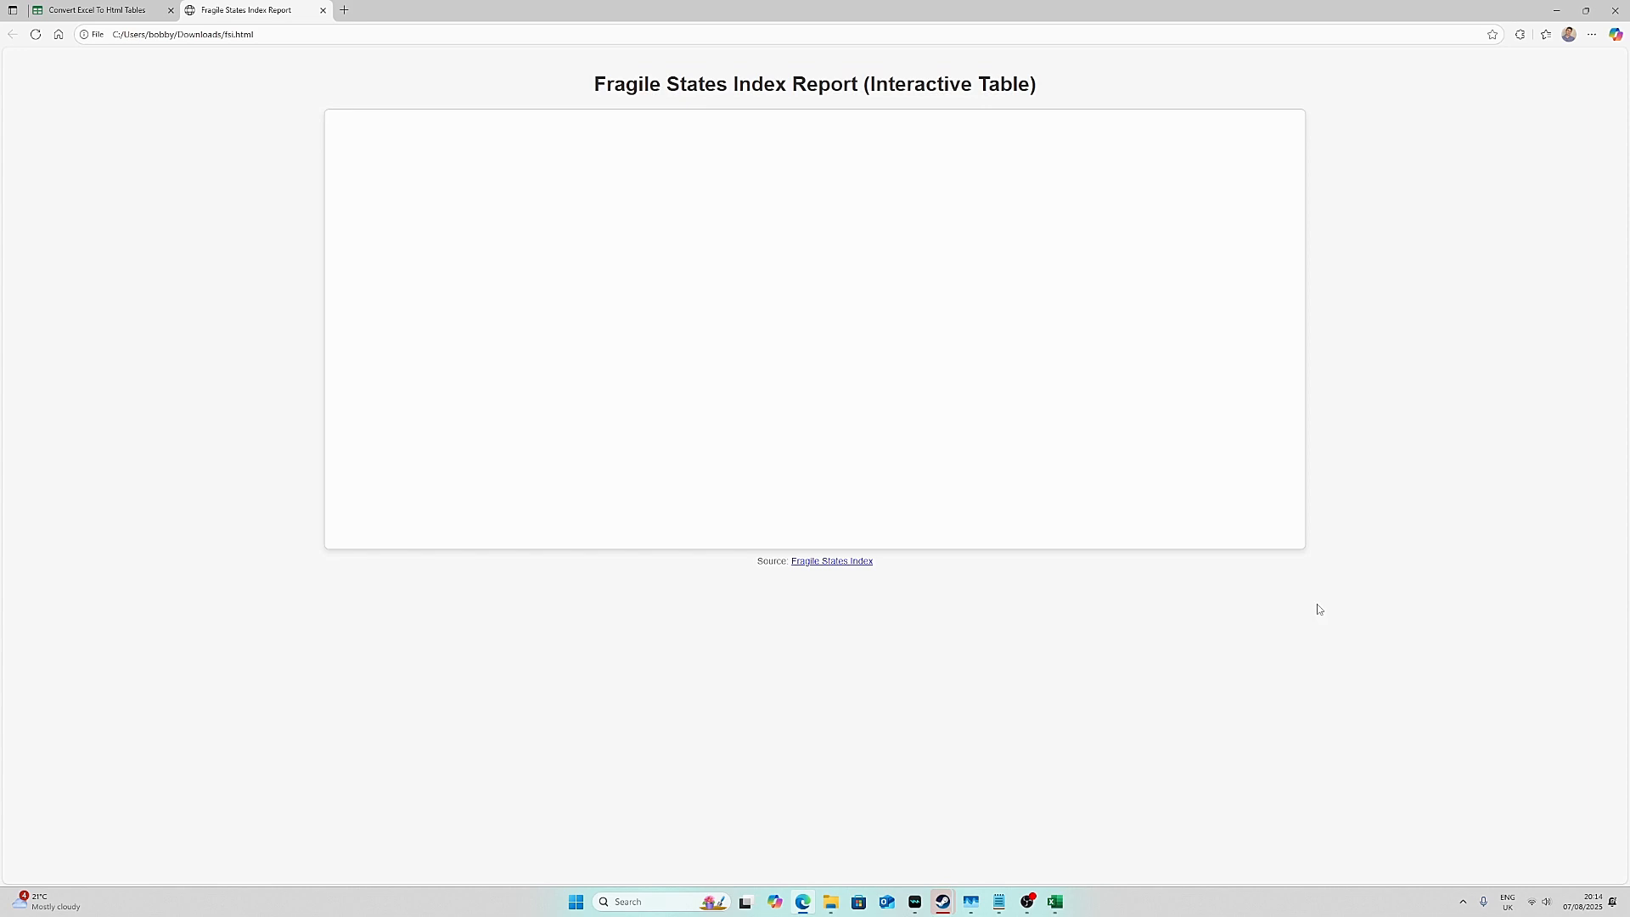
{"action": "mouse_move", "coordinate": [1056, 902]}
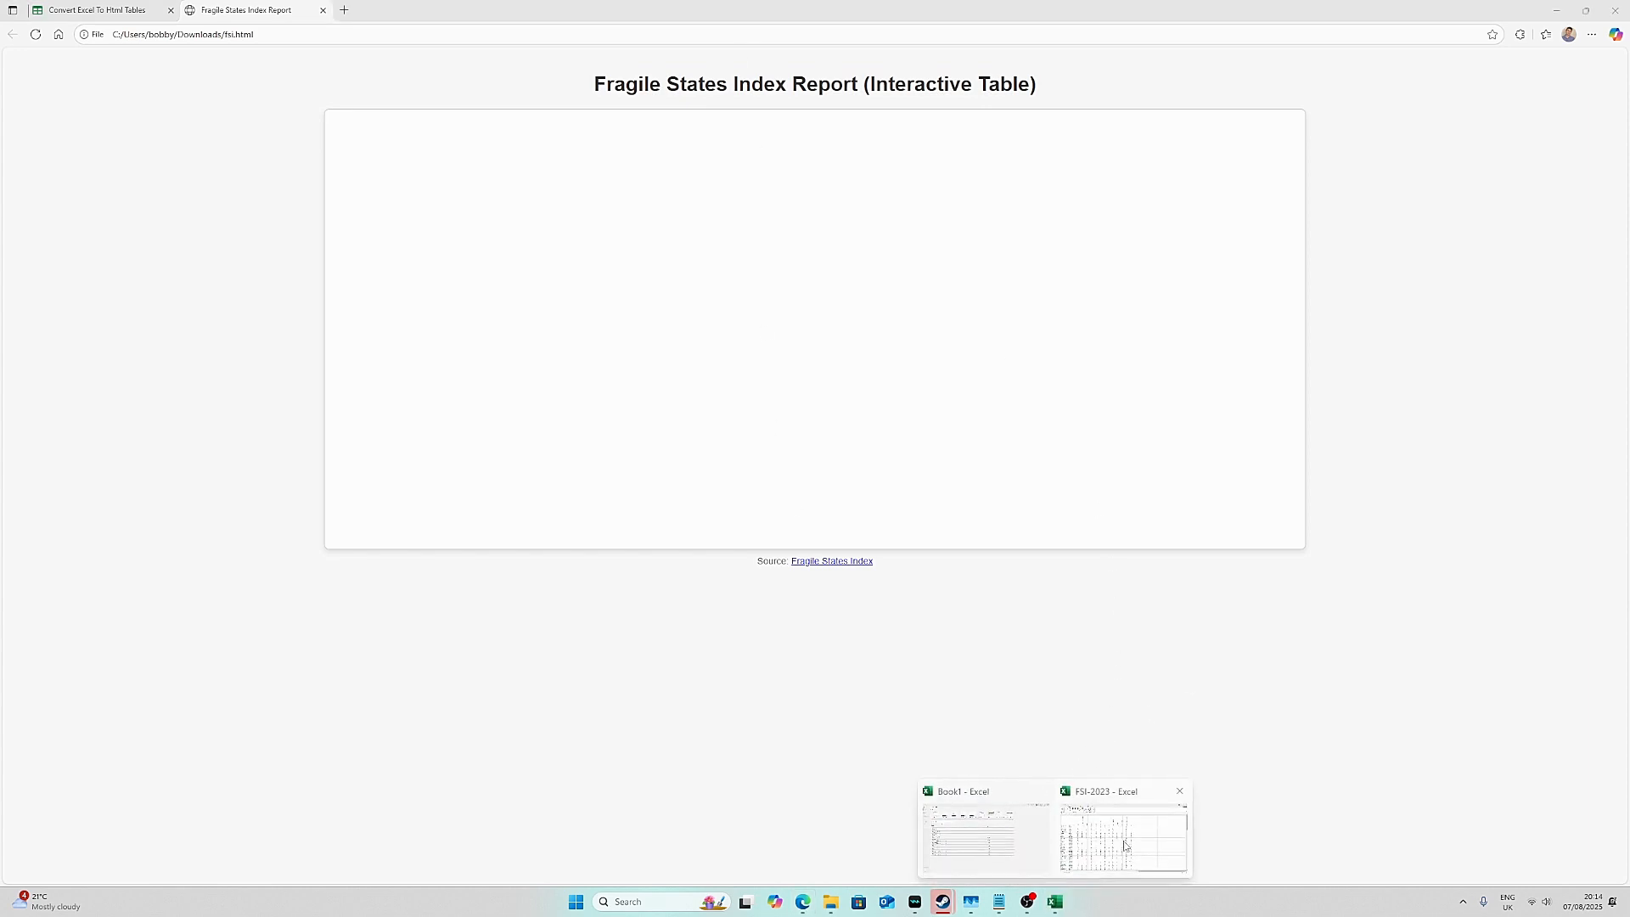
{"action": "left_click", "coordinate": [1119, 840]}
{"action": "key", "text": "alt+Tab"}
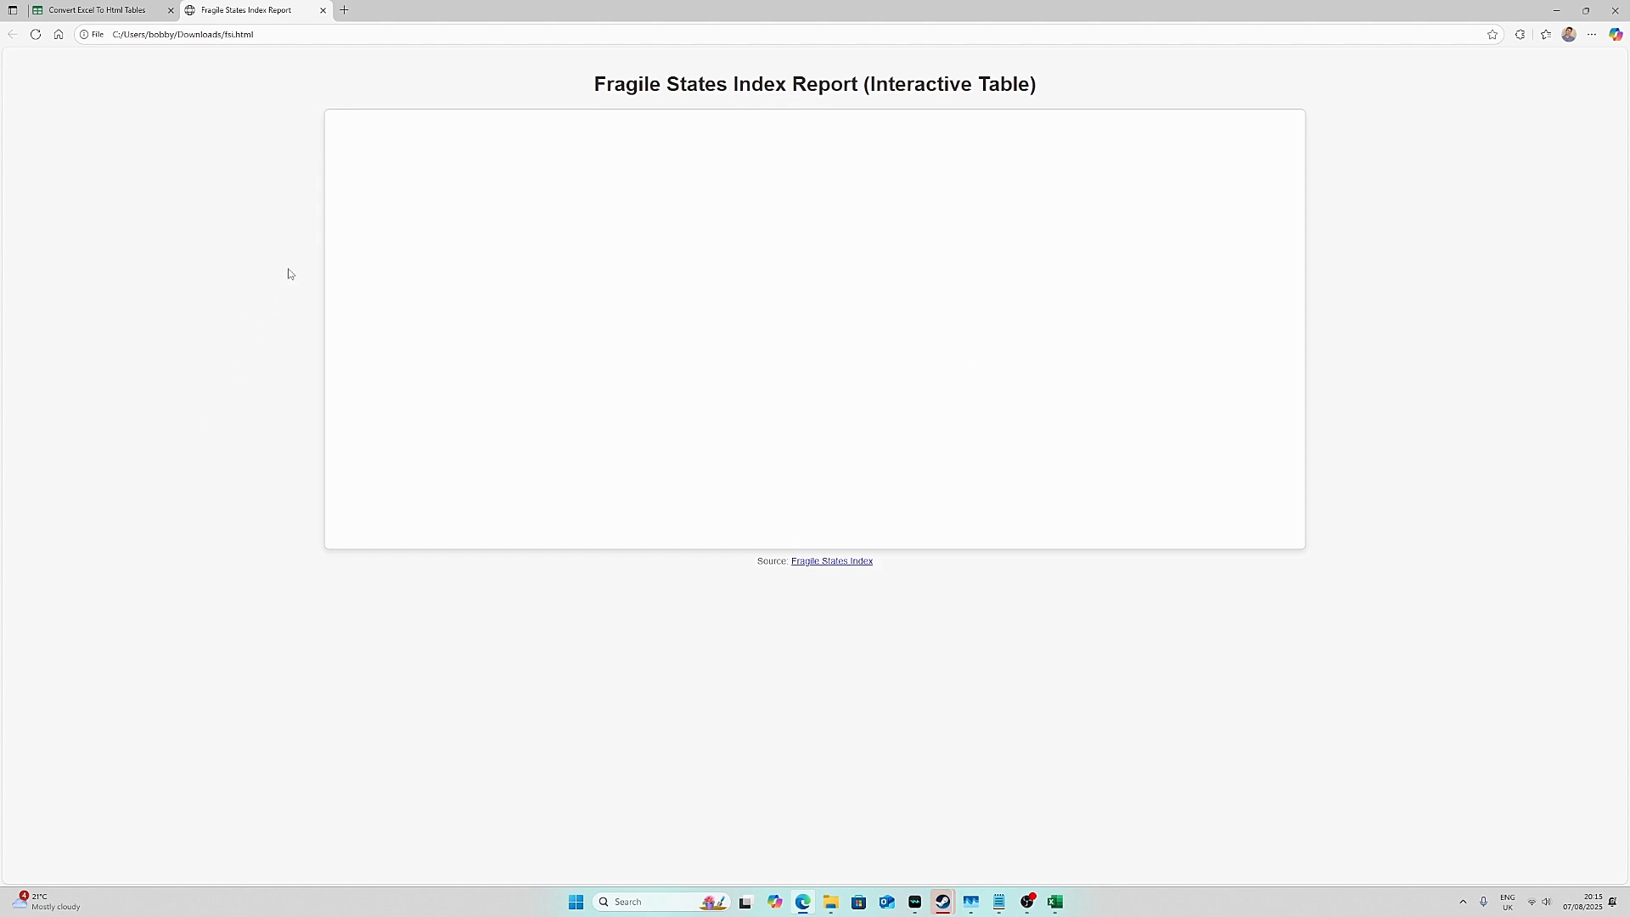
{"action": "left_click", "coordinate": [114, 8]}
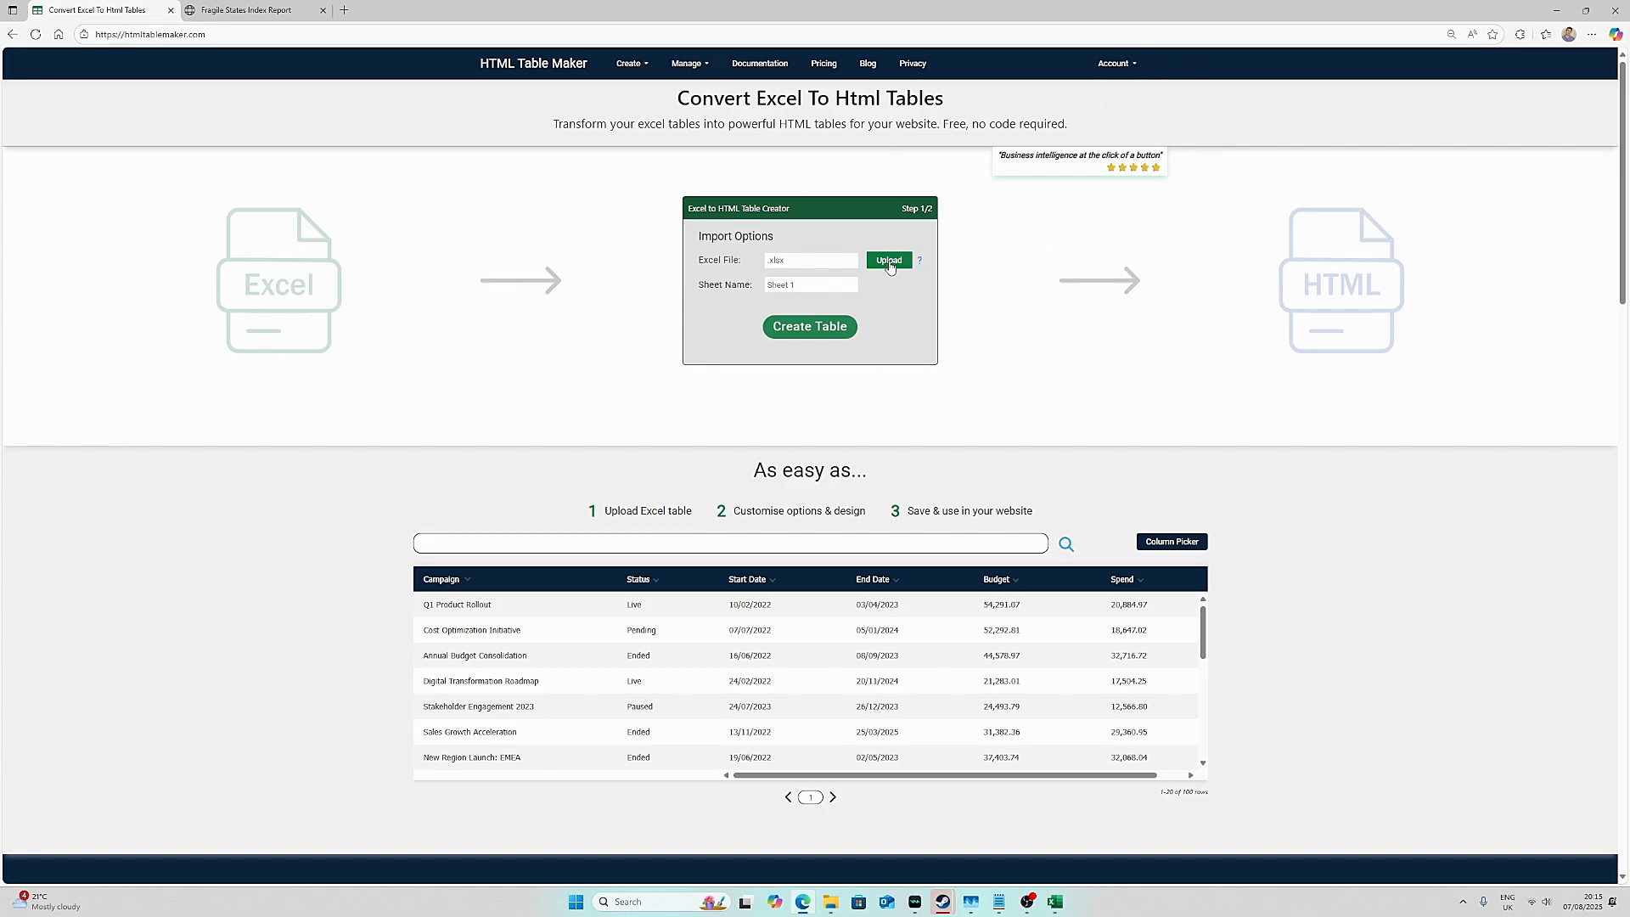
Switch to the FSI-2023 workbook and examine its header row and the country records down through the sheet.
{"action": "mouse_move", "coordinate": [1056, 902]}
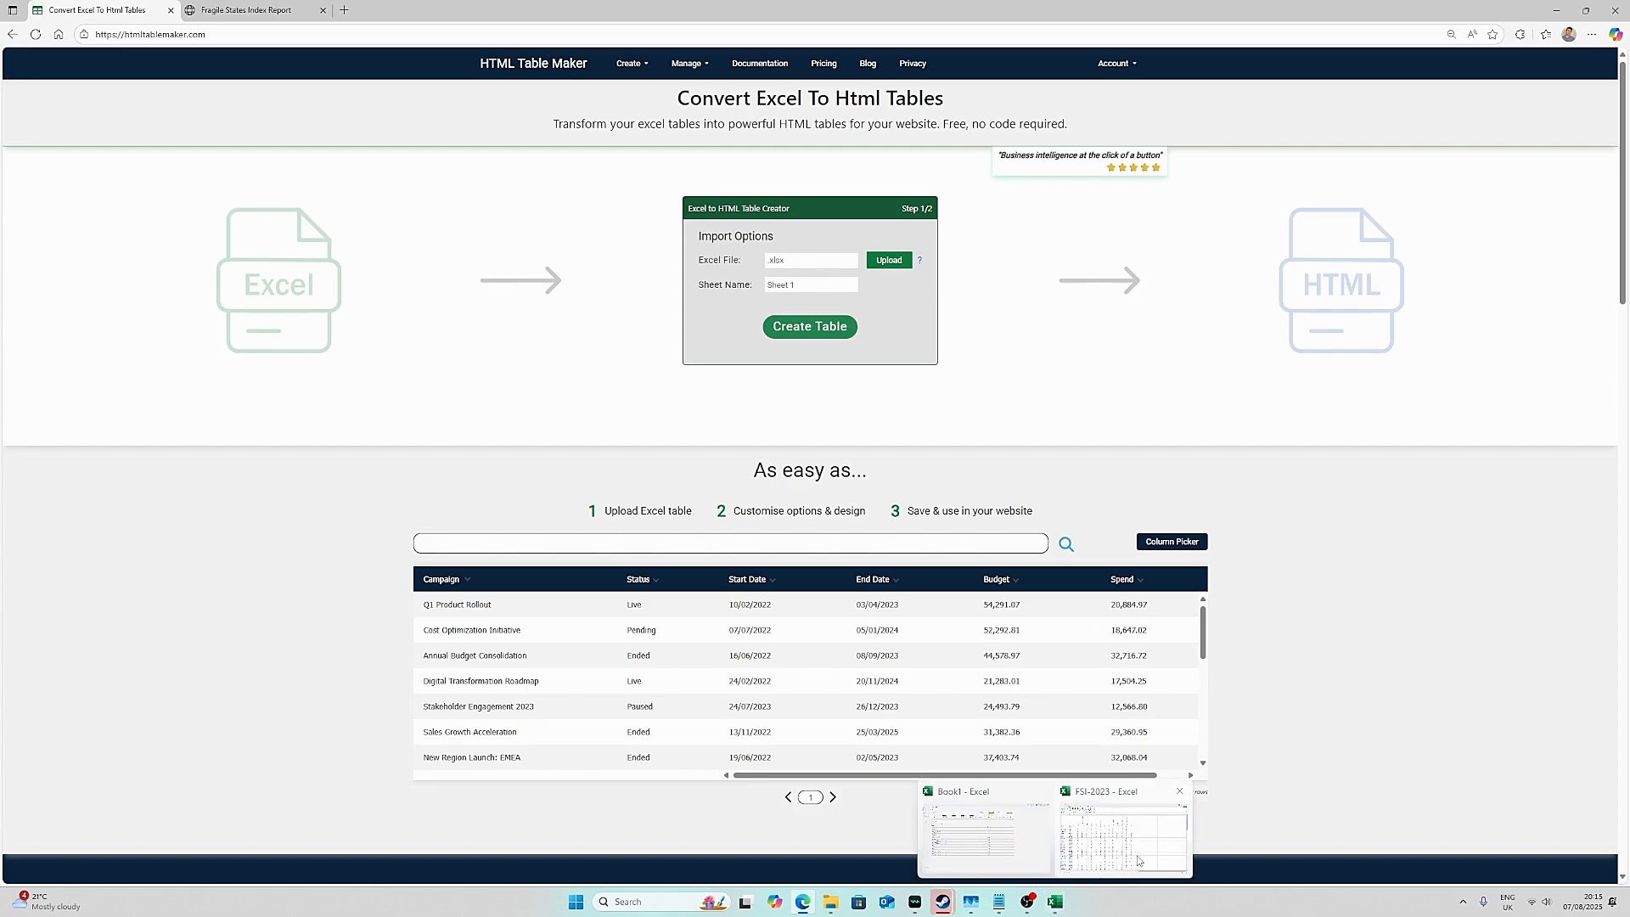
{"action": "left_click", "coordinate": [1138, 862]}
{"action": "left_click", "coordinate": [793, 428]}
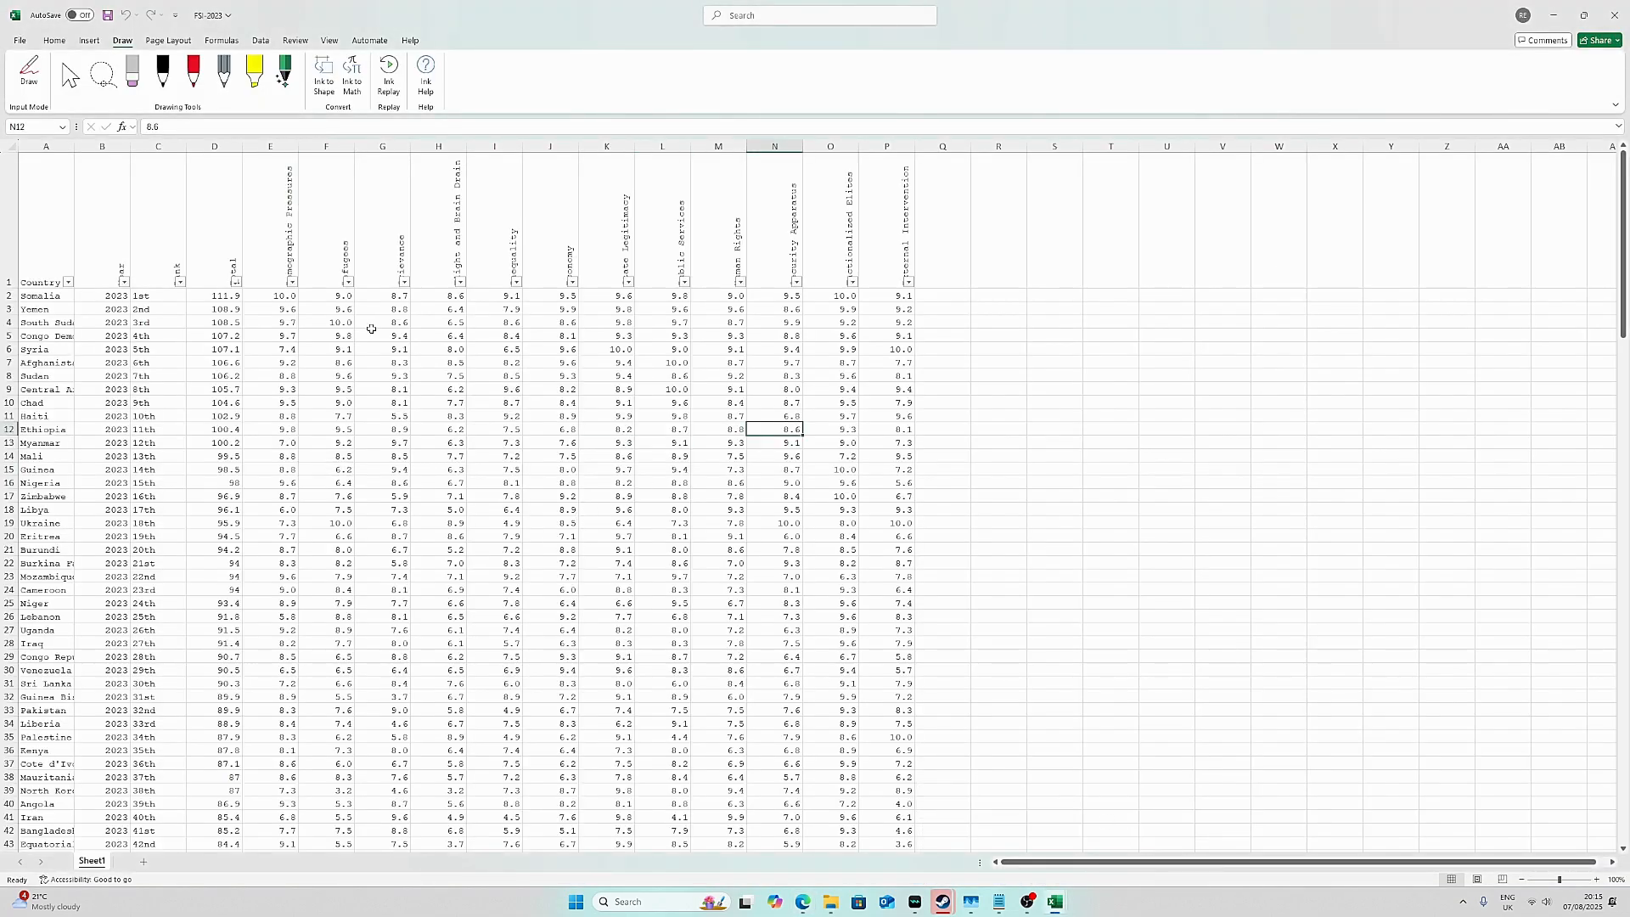
{"action": "left_click", "coordinate": [52, 250]}
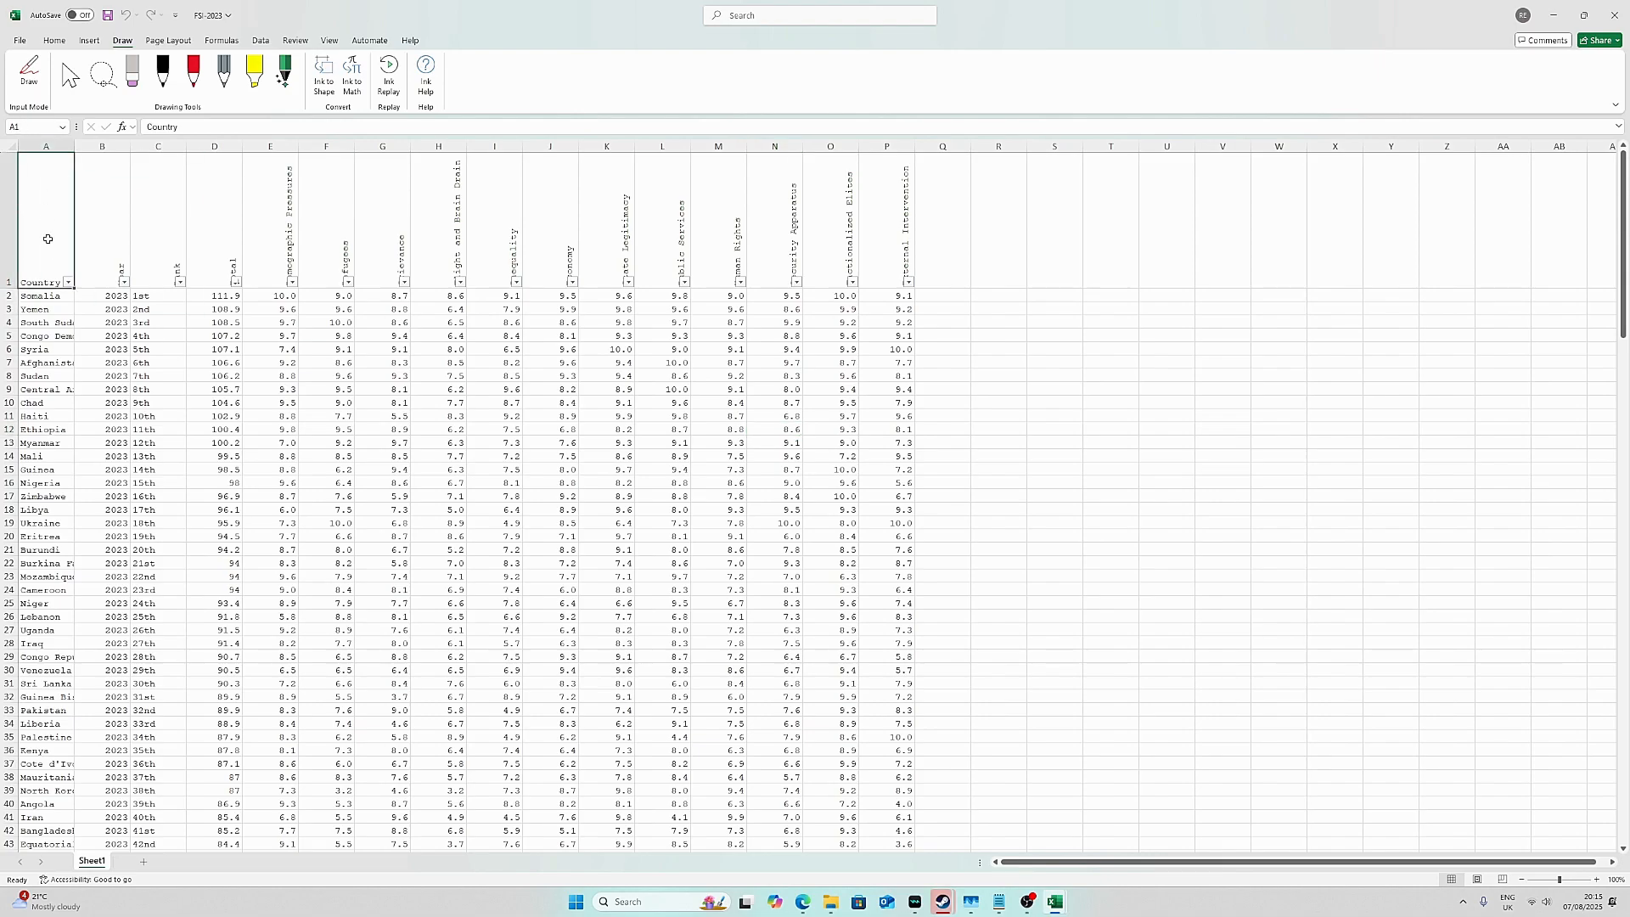
{"action": "mouse_move", "coordinate": [46, 247]}
{"action": "left_mouse_down"}
{"action": "mouse_move", "coordinate": [900, 247]}
{"action": "mouse_move", "coordinate": [921, 293]}
{"action": "left_mouse_up"}
{"action": "left_click", "coordinate": [319, 405]}
{"action": "left_click", "coordinate": [380, 230]}
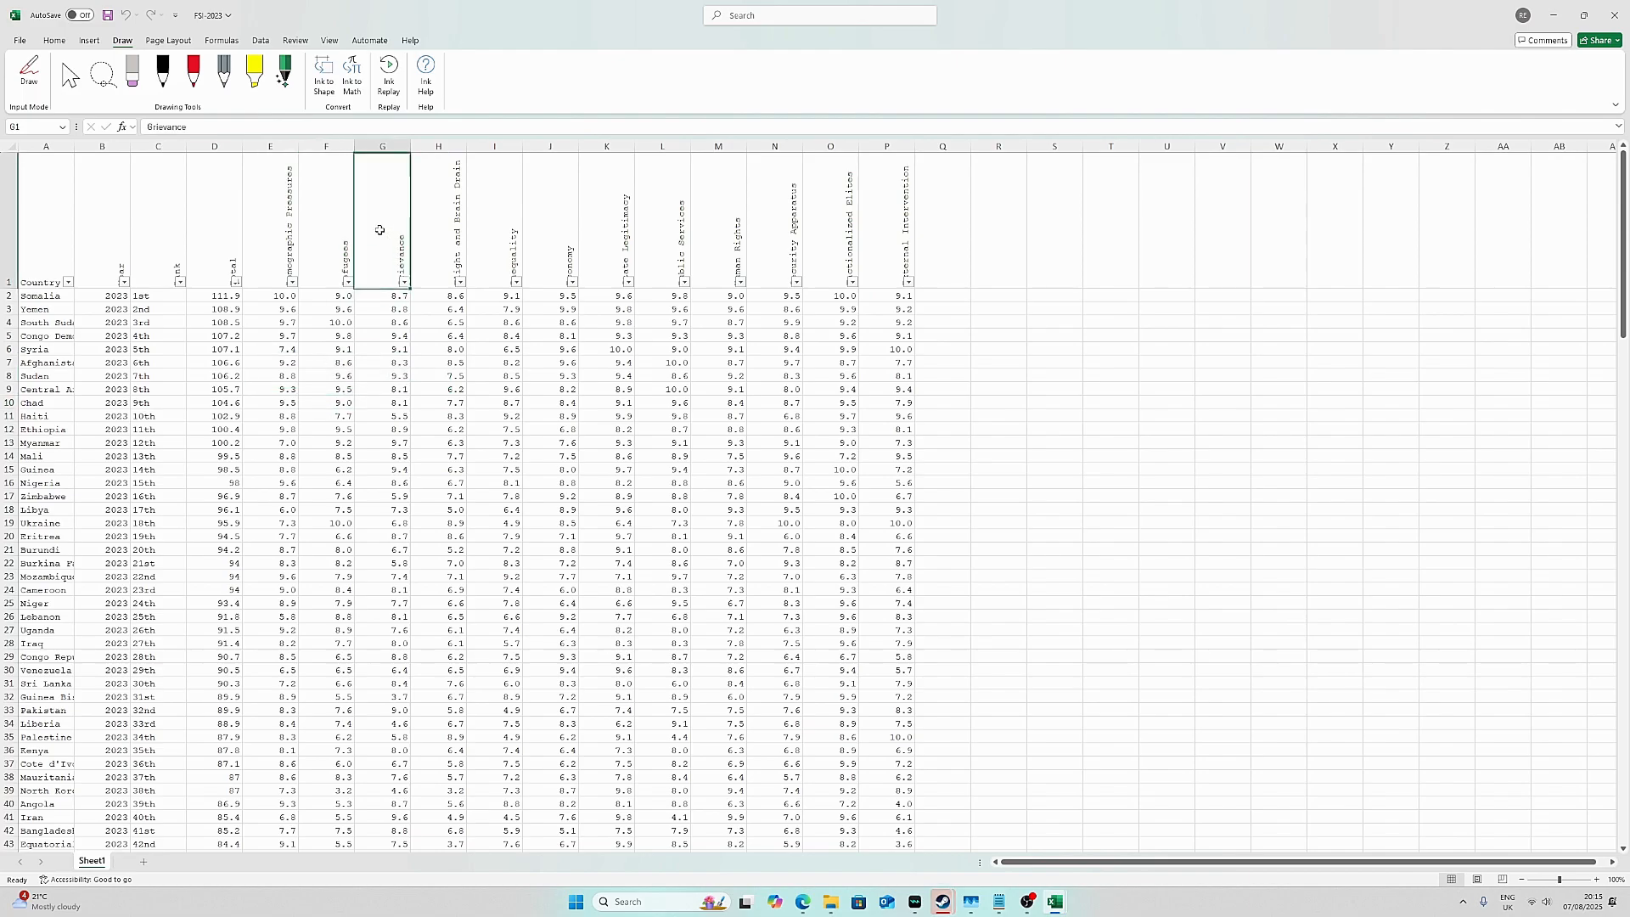
{"action": "left_click", "coordinate": [323, 201]}
{"action": "left_click", "coordinate": [269, 204]}
{"action": "left_click", "coordinate": [216, 222]}
{"action": "left_click", "coordinate": [161, 225]}
{"action": "left_click", "coordinate": [116, 230]}
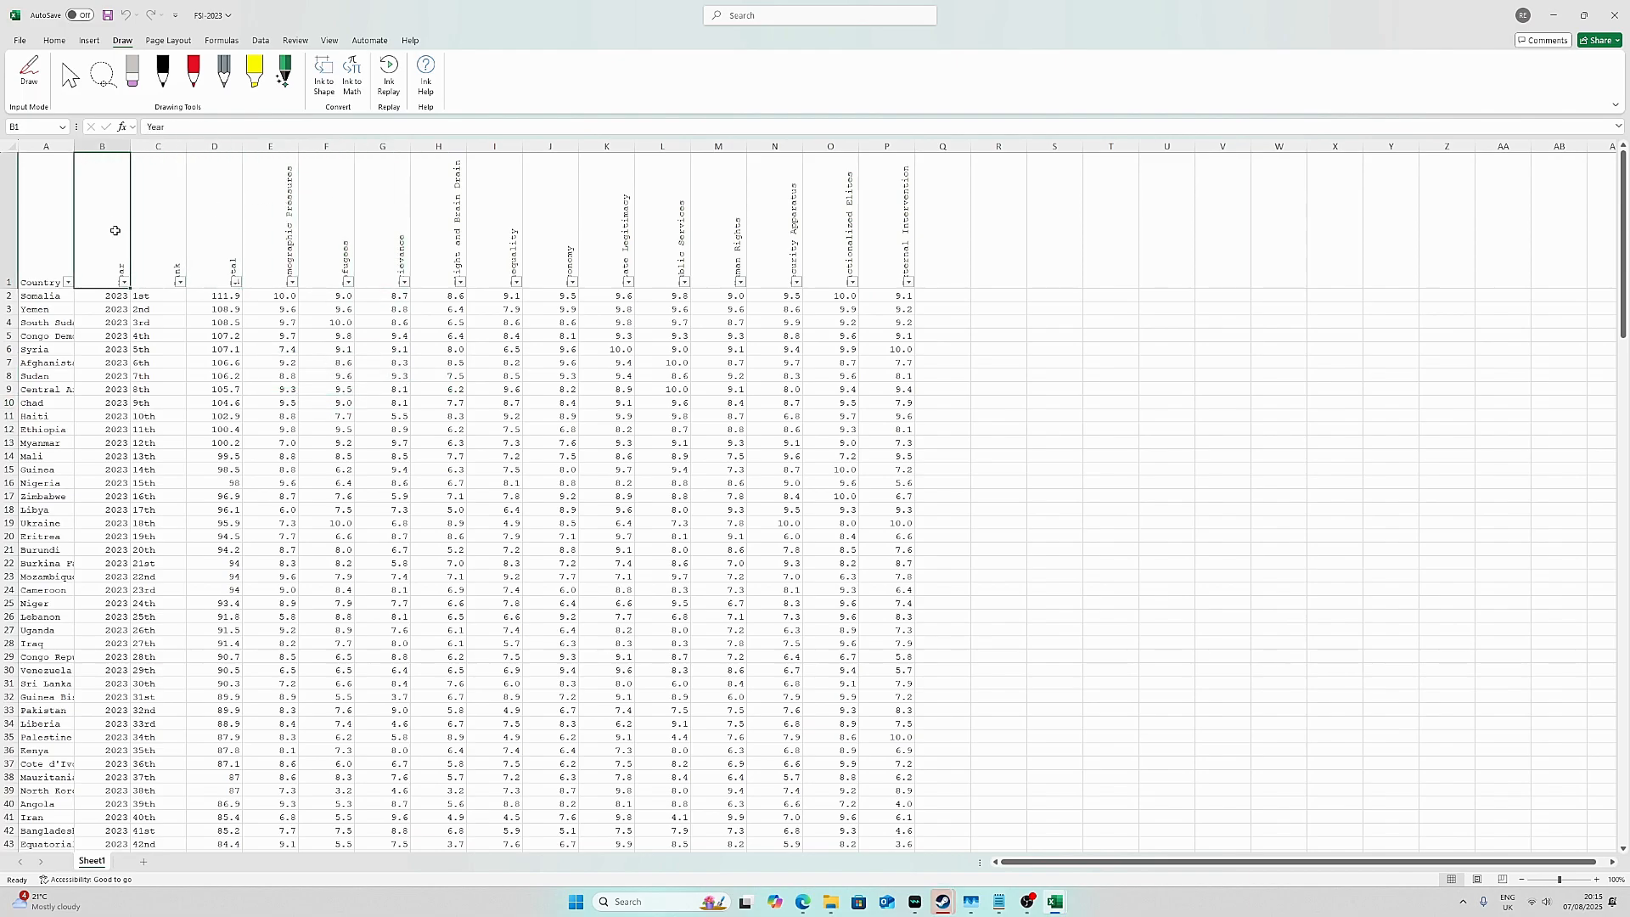
{"action": "left_click_drag", "start_coordinate": [47, 296], "coordinate": [875, 602]}
{"action": "left_click", "coordinate": [605, 575]}
{"action": "scroll", "coordinate": [875, 566], "scroll_direction": "up", "scroll_amount": 20}
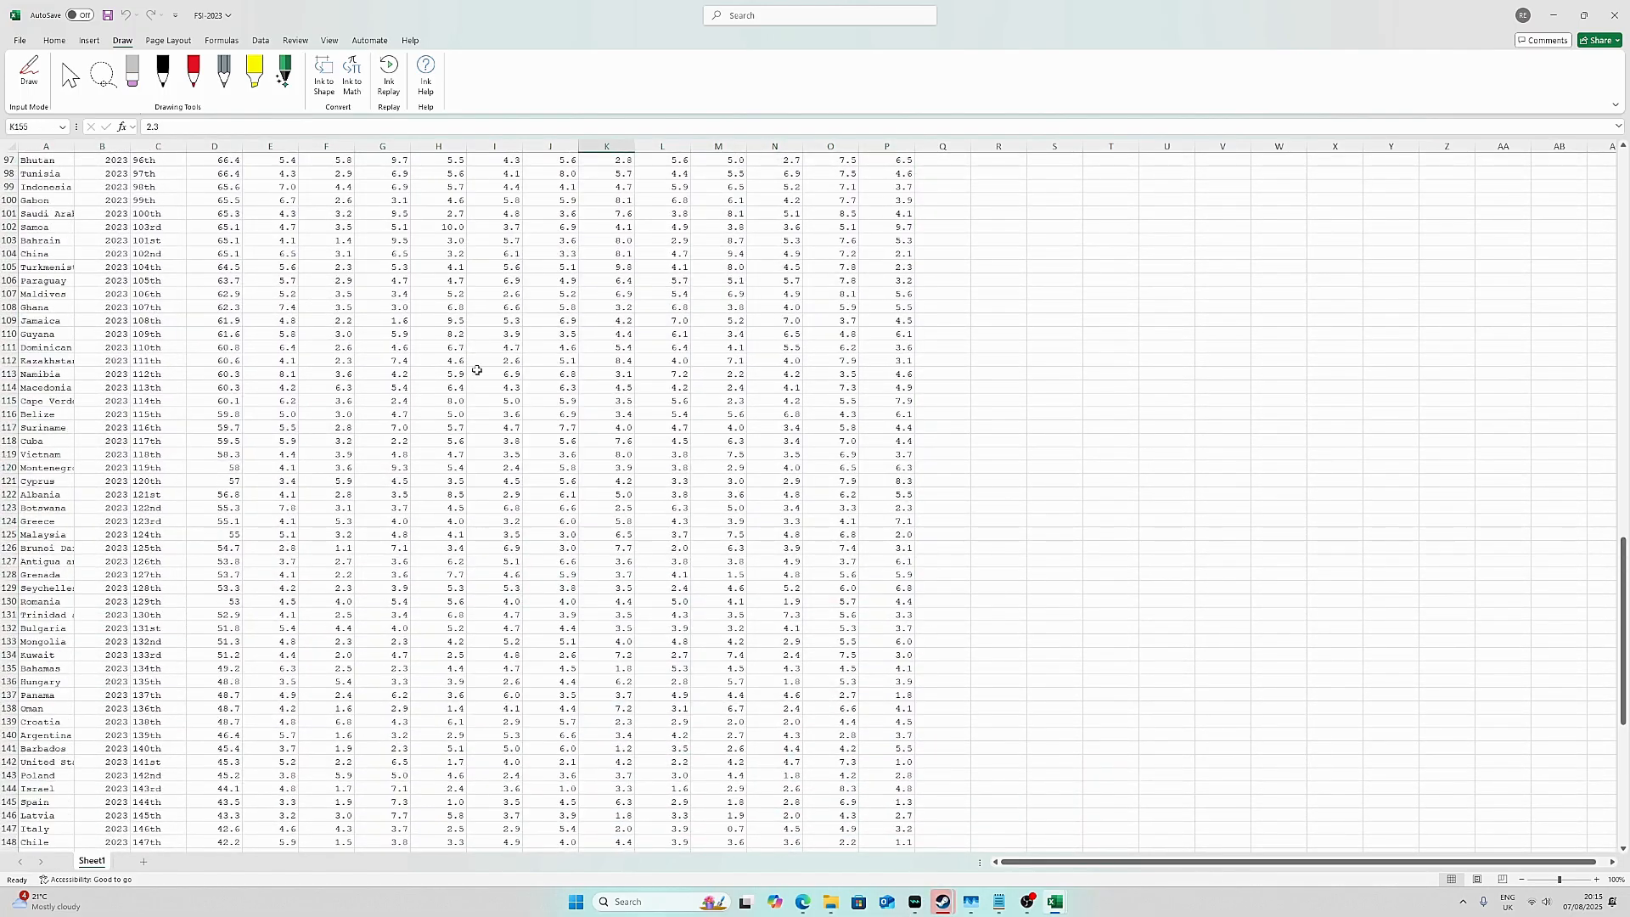
{"action": "scroll", "coordinate": [655, 590], "scroll_direction": "up", "scroll_amount": 1}
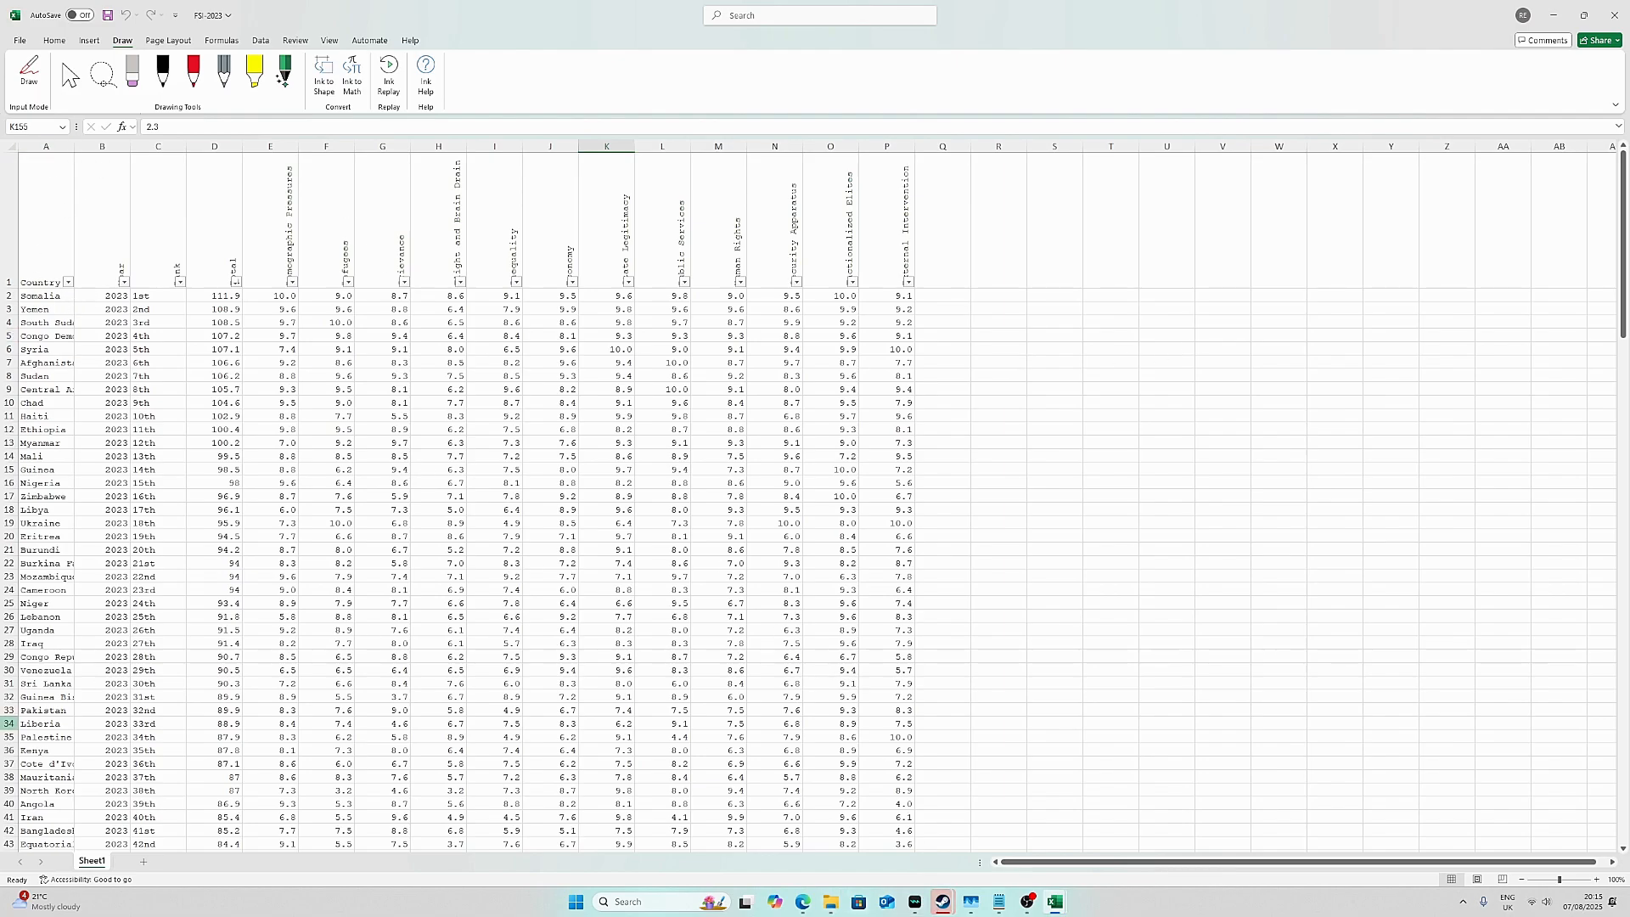
Add a blank worksheet beside Sheet1 and delete it again.
{"action": "left_click", "coordinate": [144, 862]}
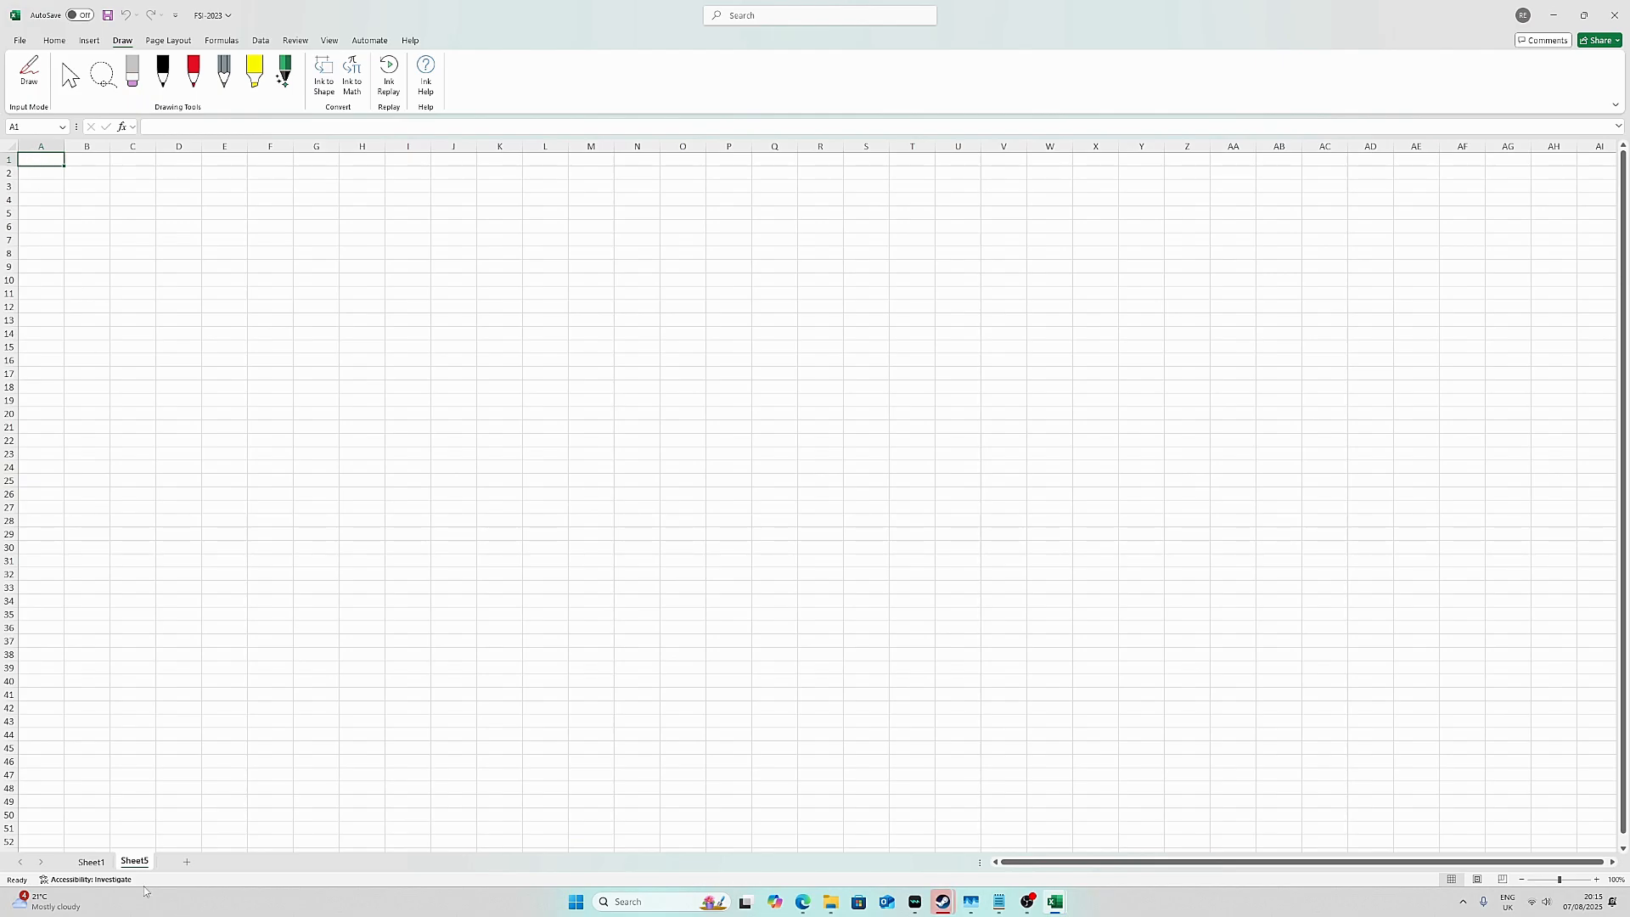
{"action": "left_click", "coordinate": [91, 862]}
{"action": "right_click", "coordinate": [135, 862]}
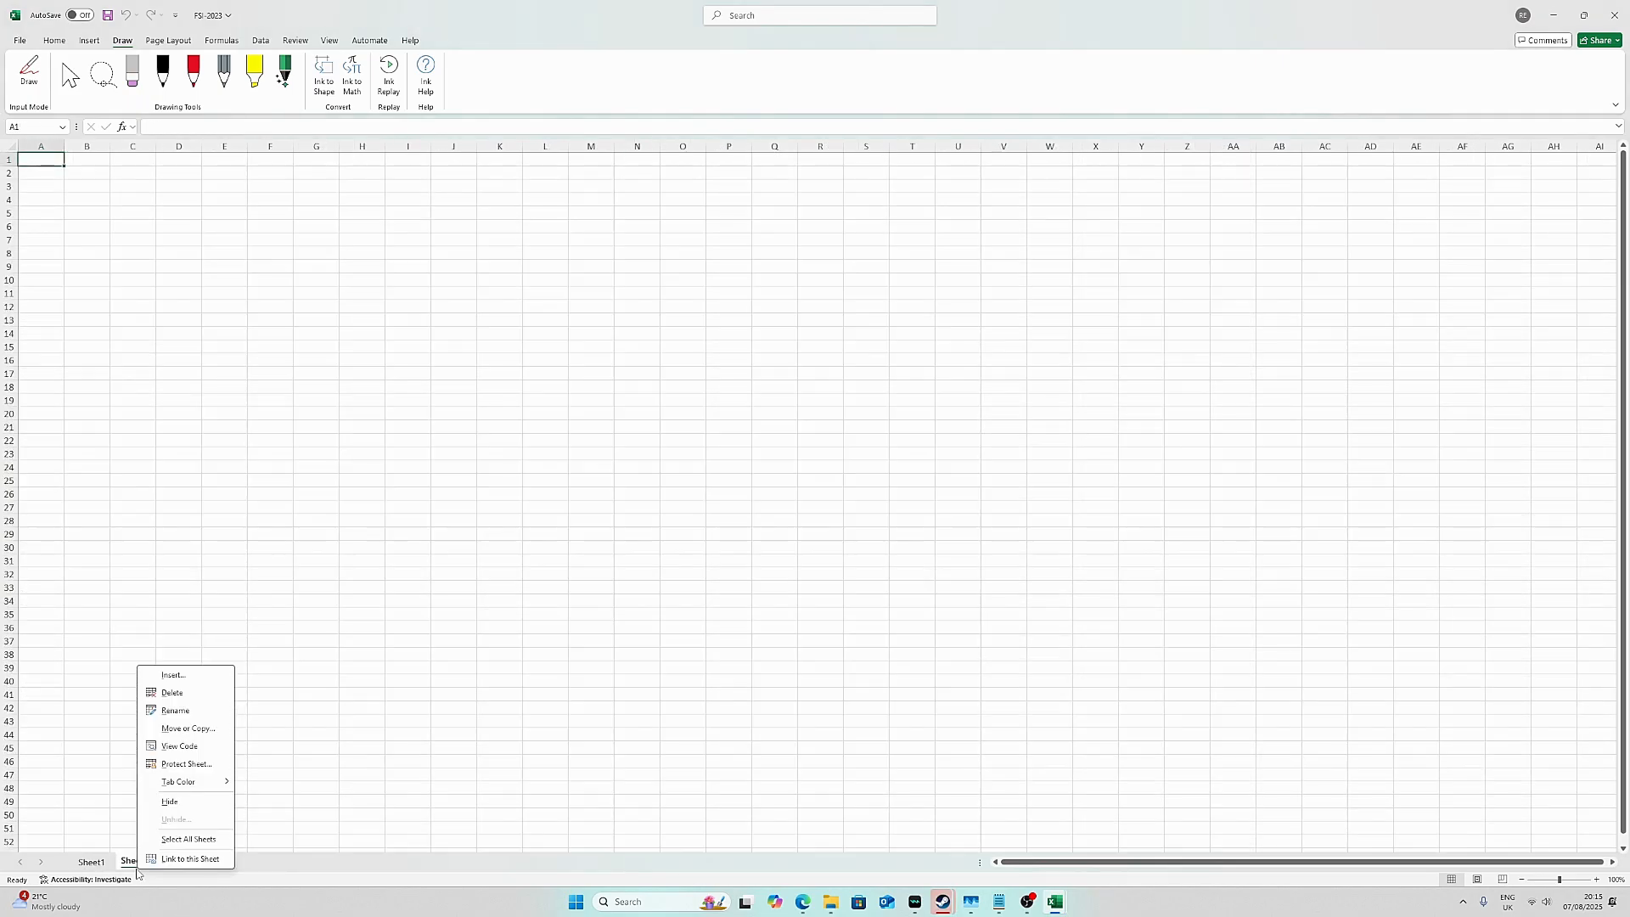
{"action": "left_click", "coordinate": [174, 693]}
Switch to the HTML Table Maker page in the browser, upload FSI-2023.xlsx and import it to create a table.
{"action": "left_click", "coordinate": [803, 901]}
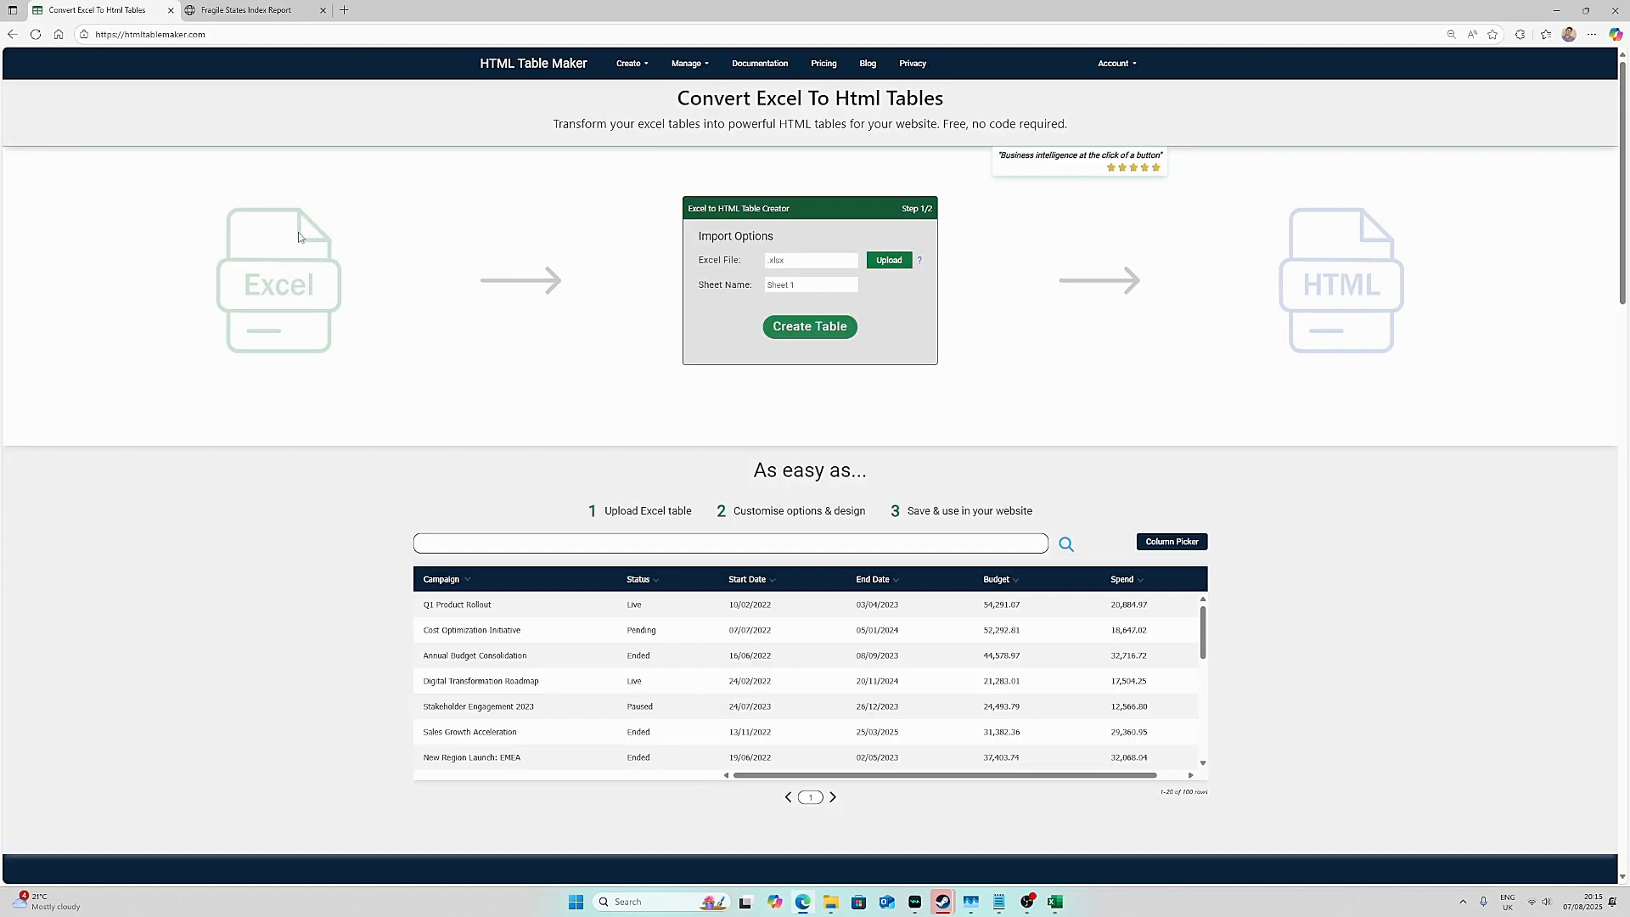
{"action": "left_click", "coordinate": [889, 260]}
{"action": "left_click_drag", "start_coordinate": [646, 155], "coordinate": [905, 197]}
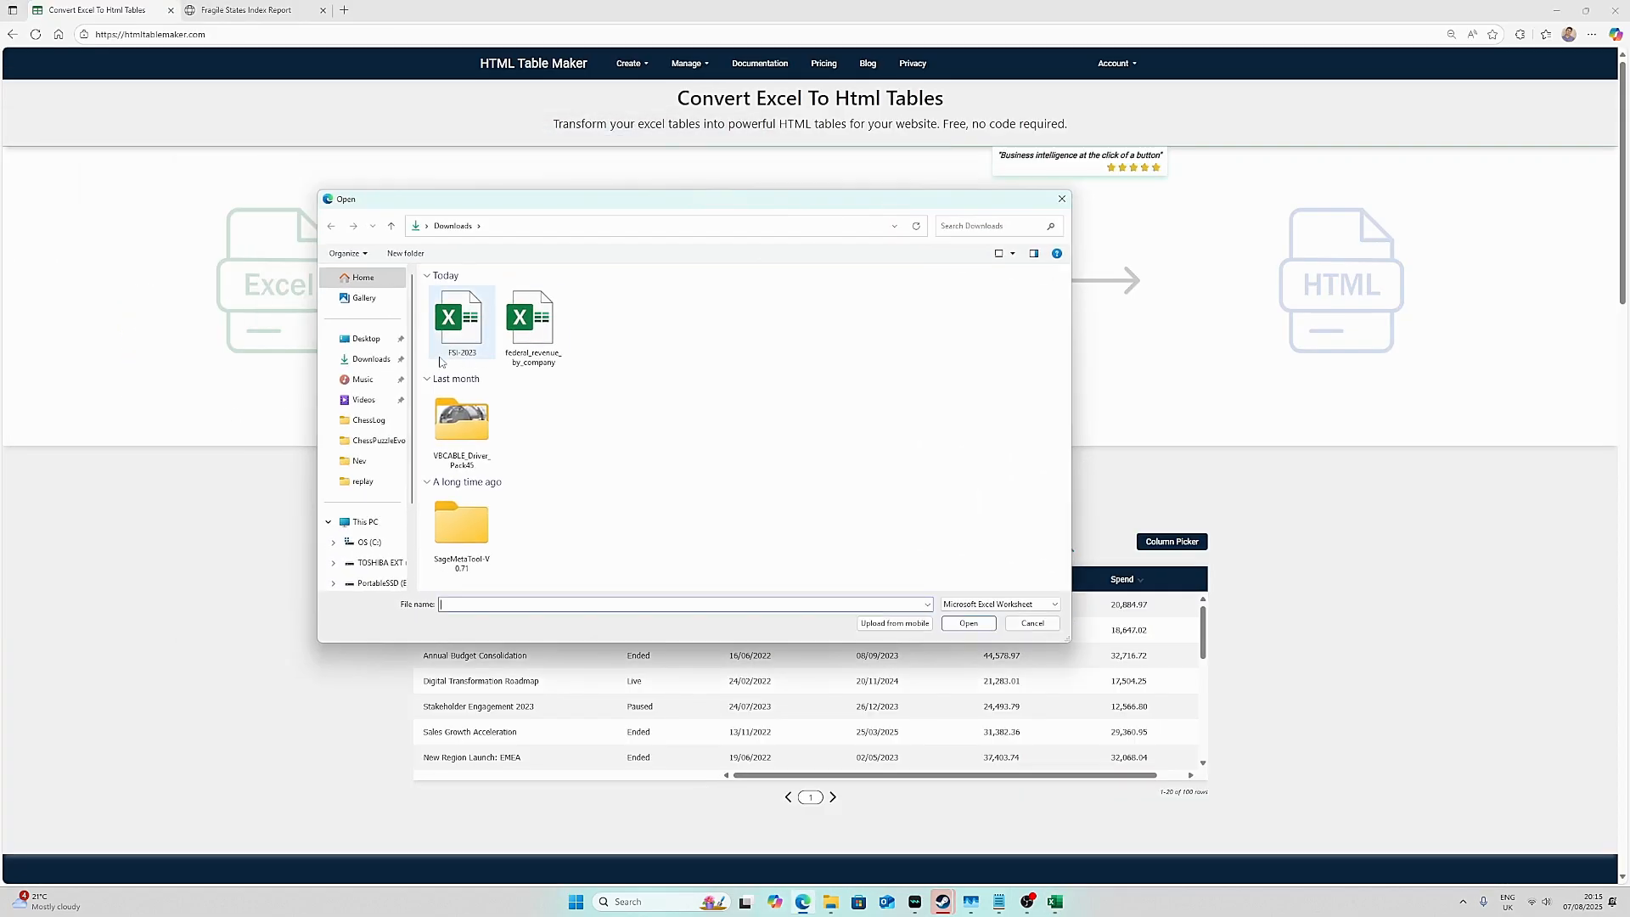
{"action": "double_click", "coordinate": [462, 327]}
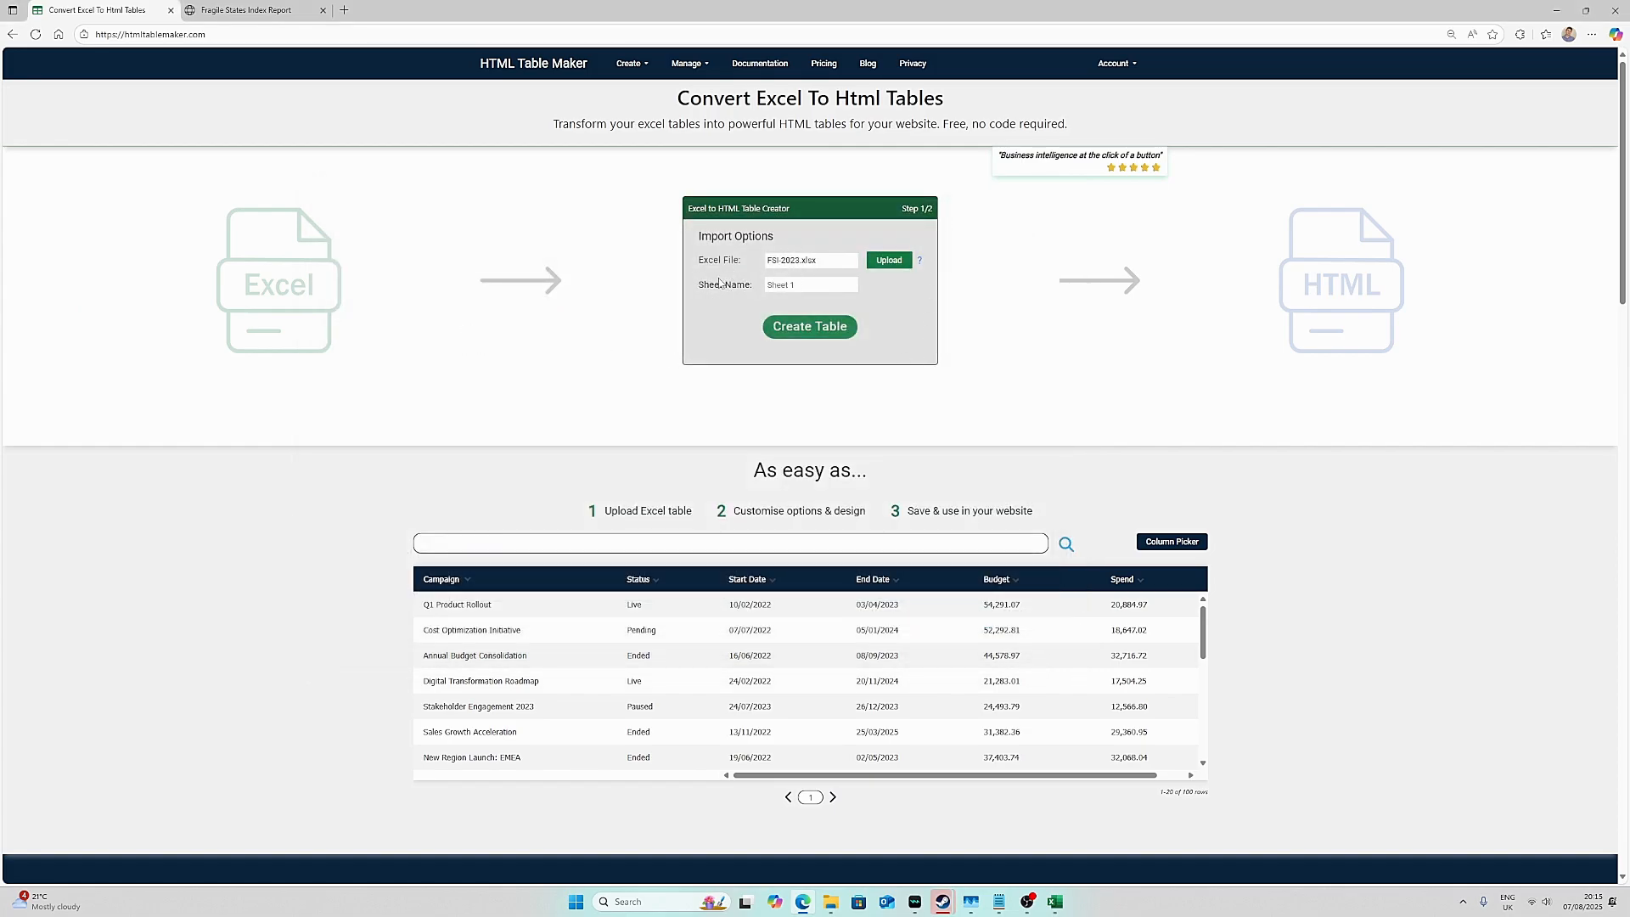
{"action": "left_click", "coordinate": [811, 328]}
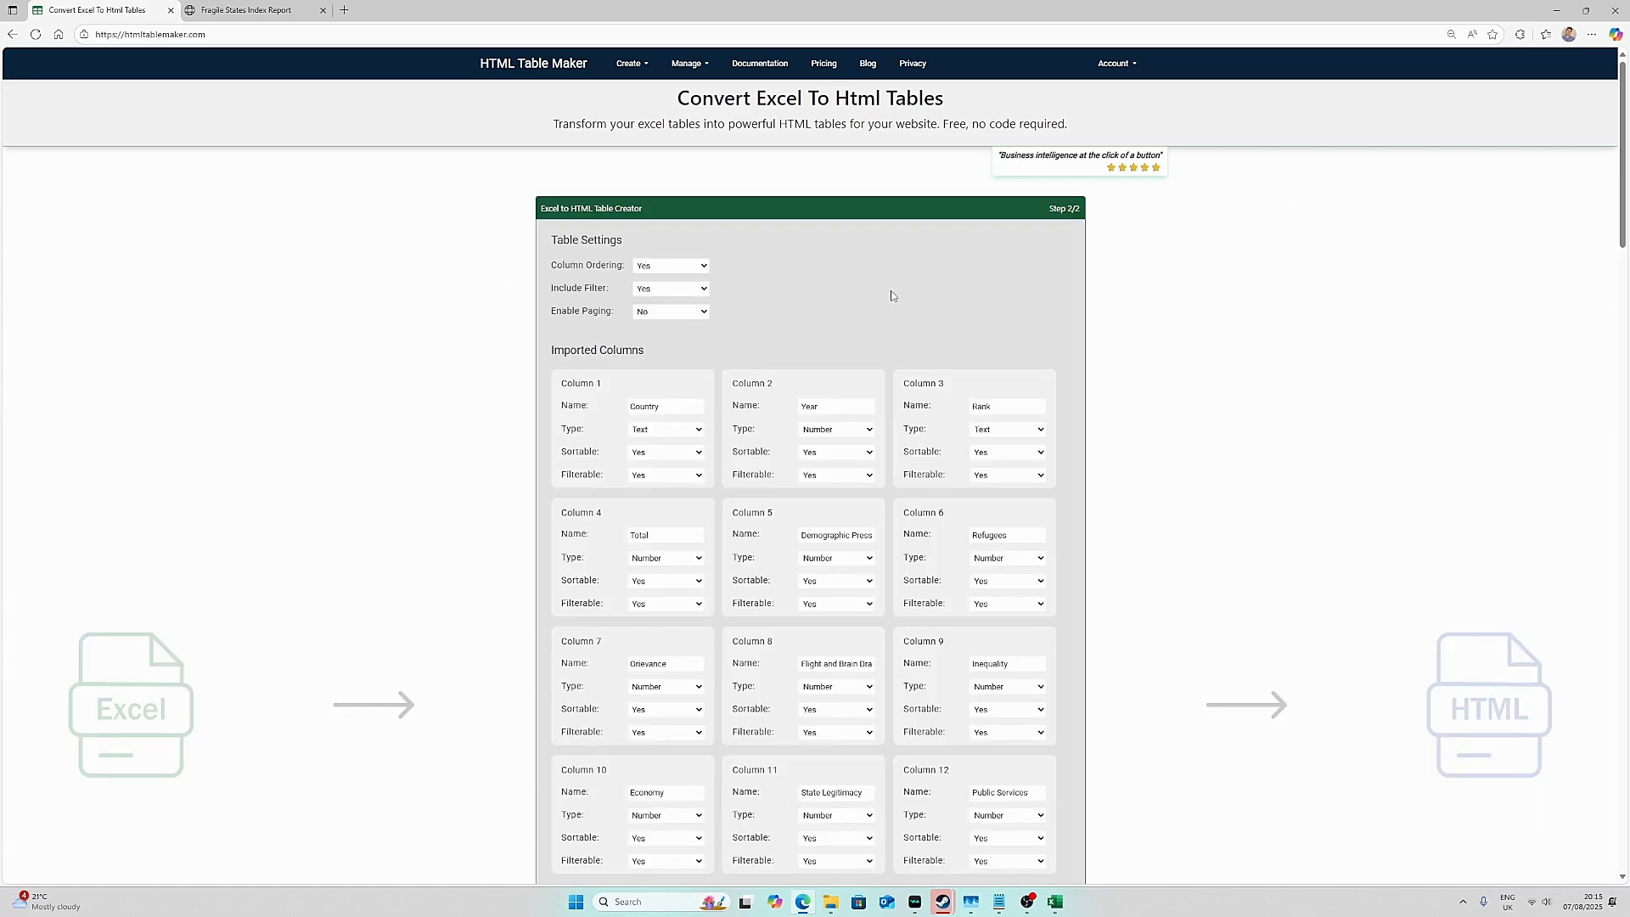
Review the imported column settings and set Enable Paging to Yes for the table.
{"action": "scroll", "coordinate": [525, 364], "scroll_direction": "down", "scroll_amount": 5}
{"action": "scroll", "coordinate": [520, 361], "scroll_direction": "up", "scroll_amount": 5}
{"action": "scroll", "coordinate": [956, 328], "scroll_direction": "down", "scroll_amount": 2}
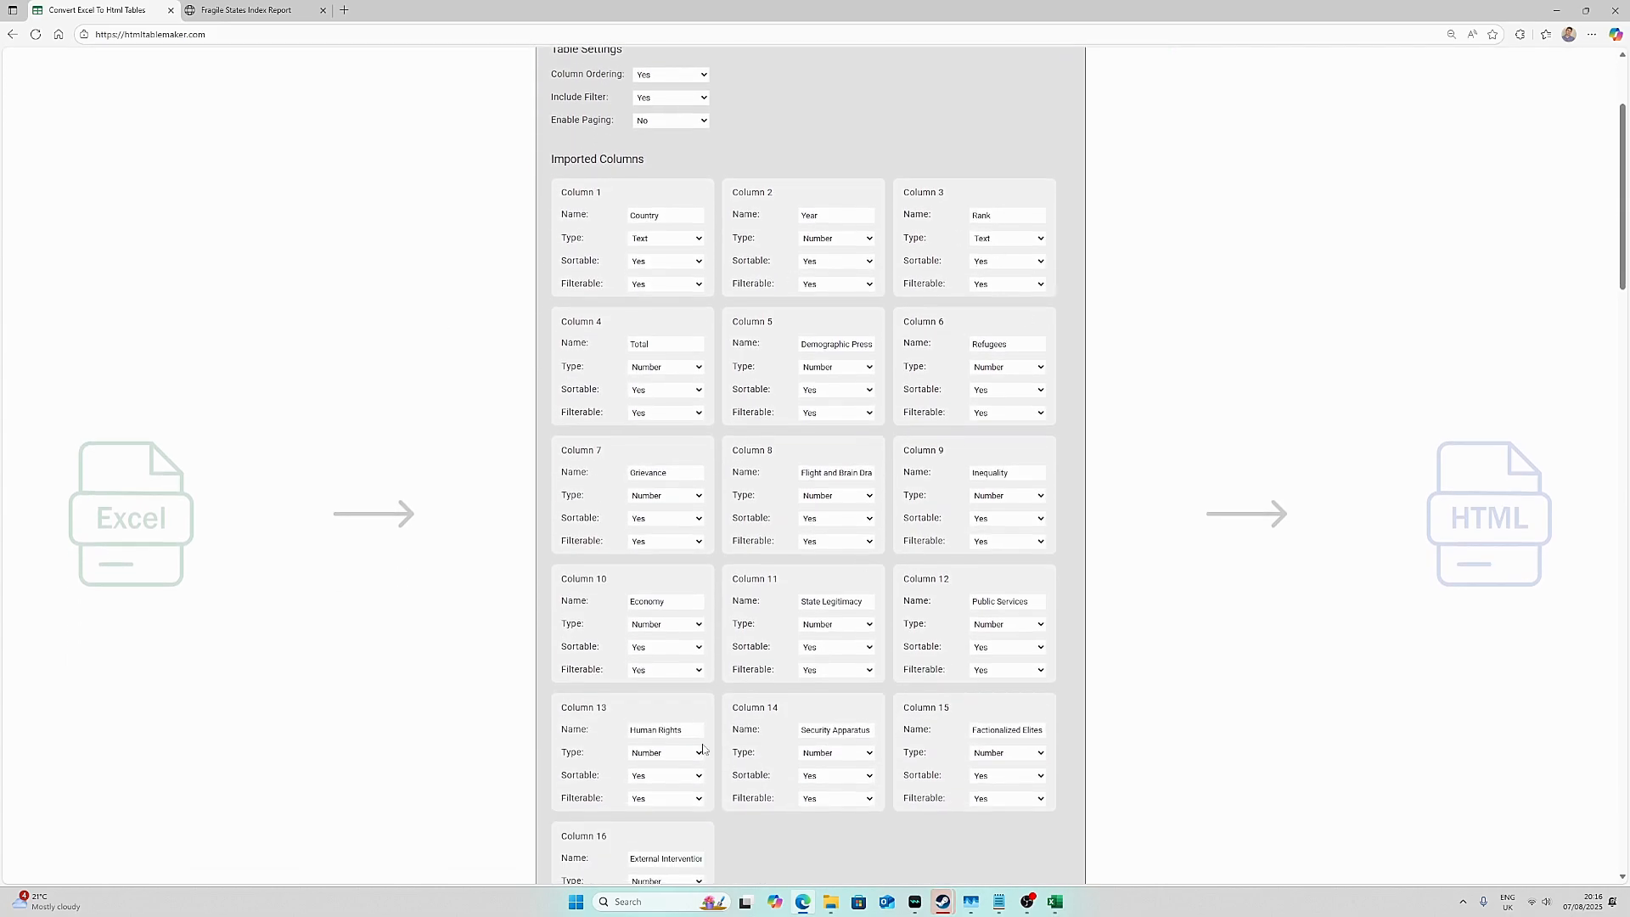
{"action": "scroll", "coordinate": [595, 764], "scroll_direction": "down", "scroll_amount": 1}
{"action": "scroll", "coordinate": [1167, 303], "scroll_direction": "up", "scroll_amount": 2}
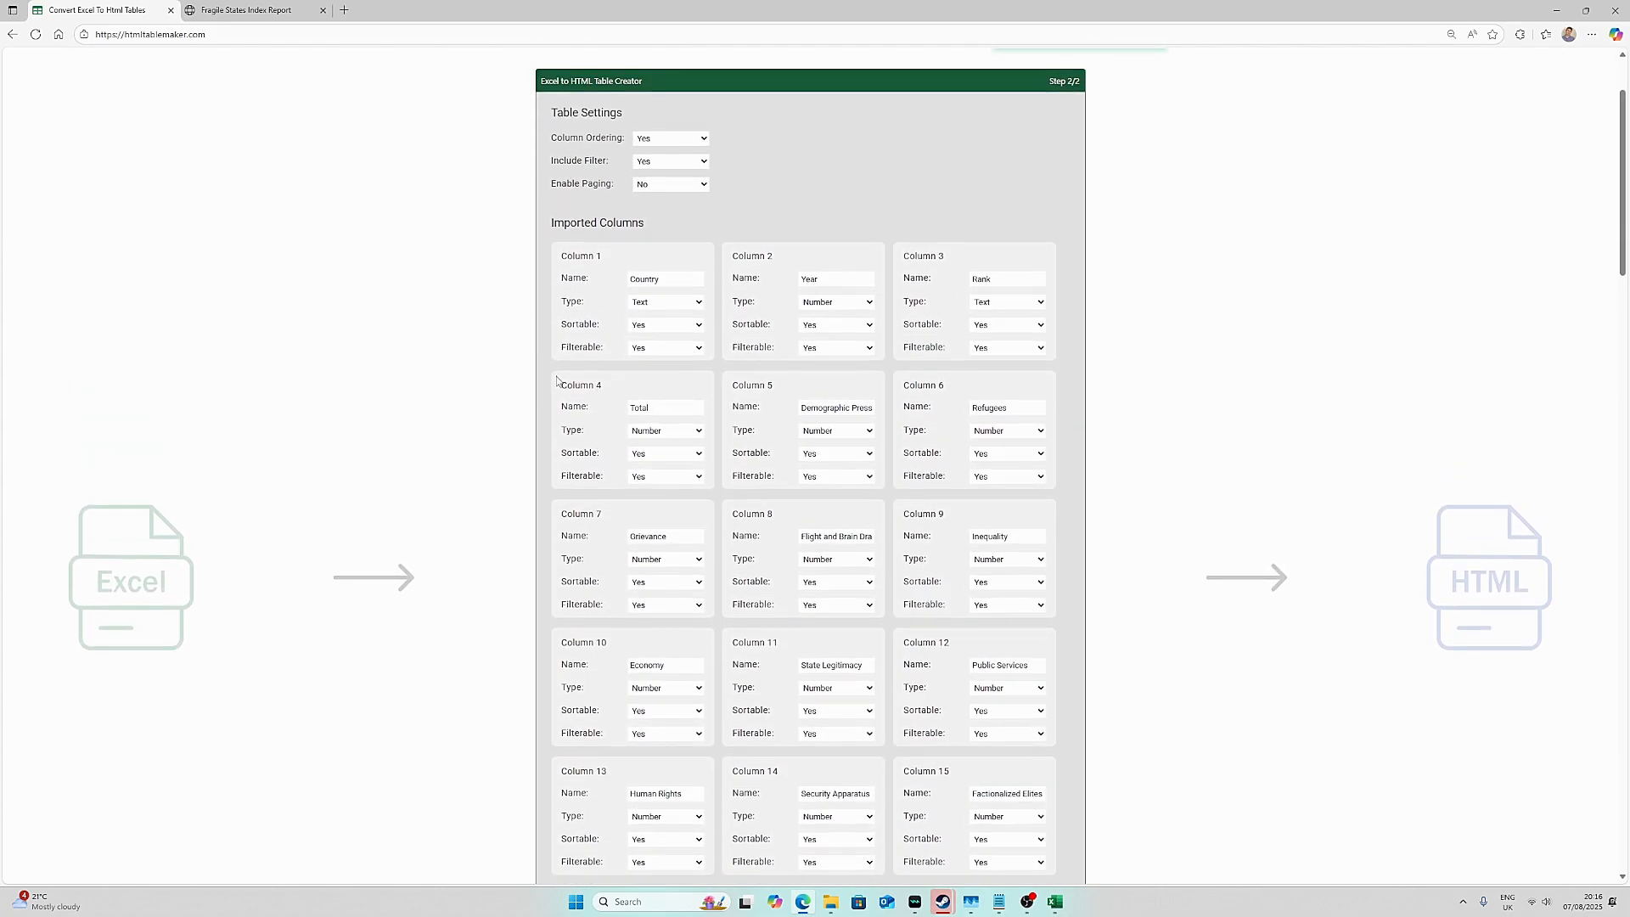
{"action": "scroll", "coordinate": [542, 492], "scroll_direction": "down", "scroll_amount": 2}
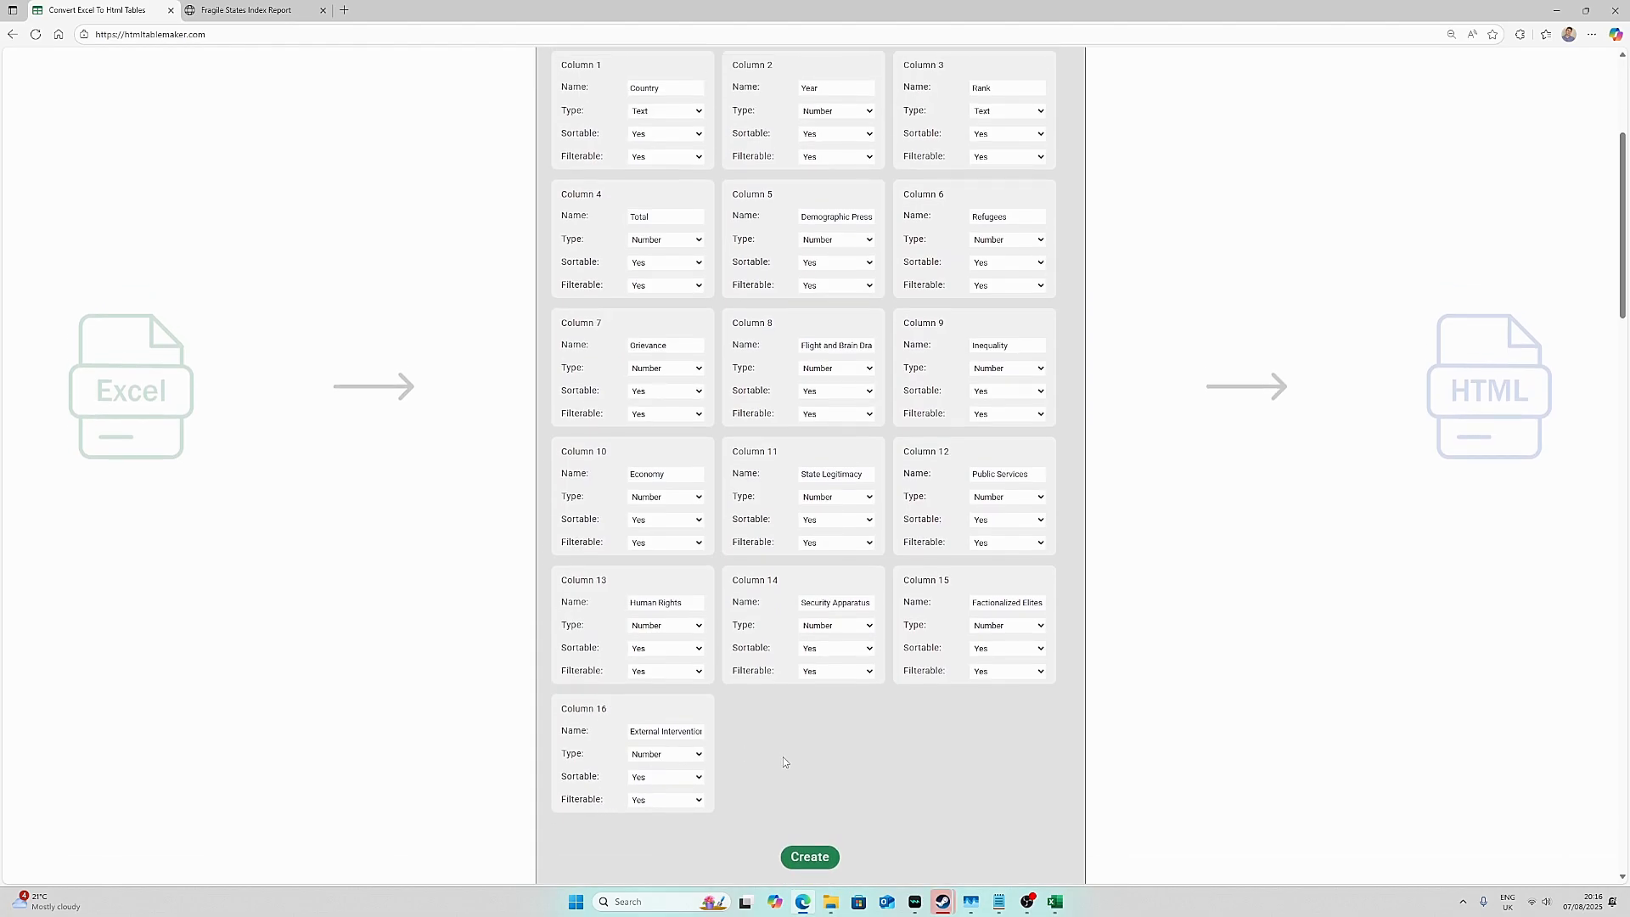
{"action": "scroll", "coordinate": [783, 762], "scroll_direction": "up", "scroll_amount": 4}
{"action": "left_click", "coordinate": [667, 248]}
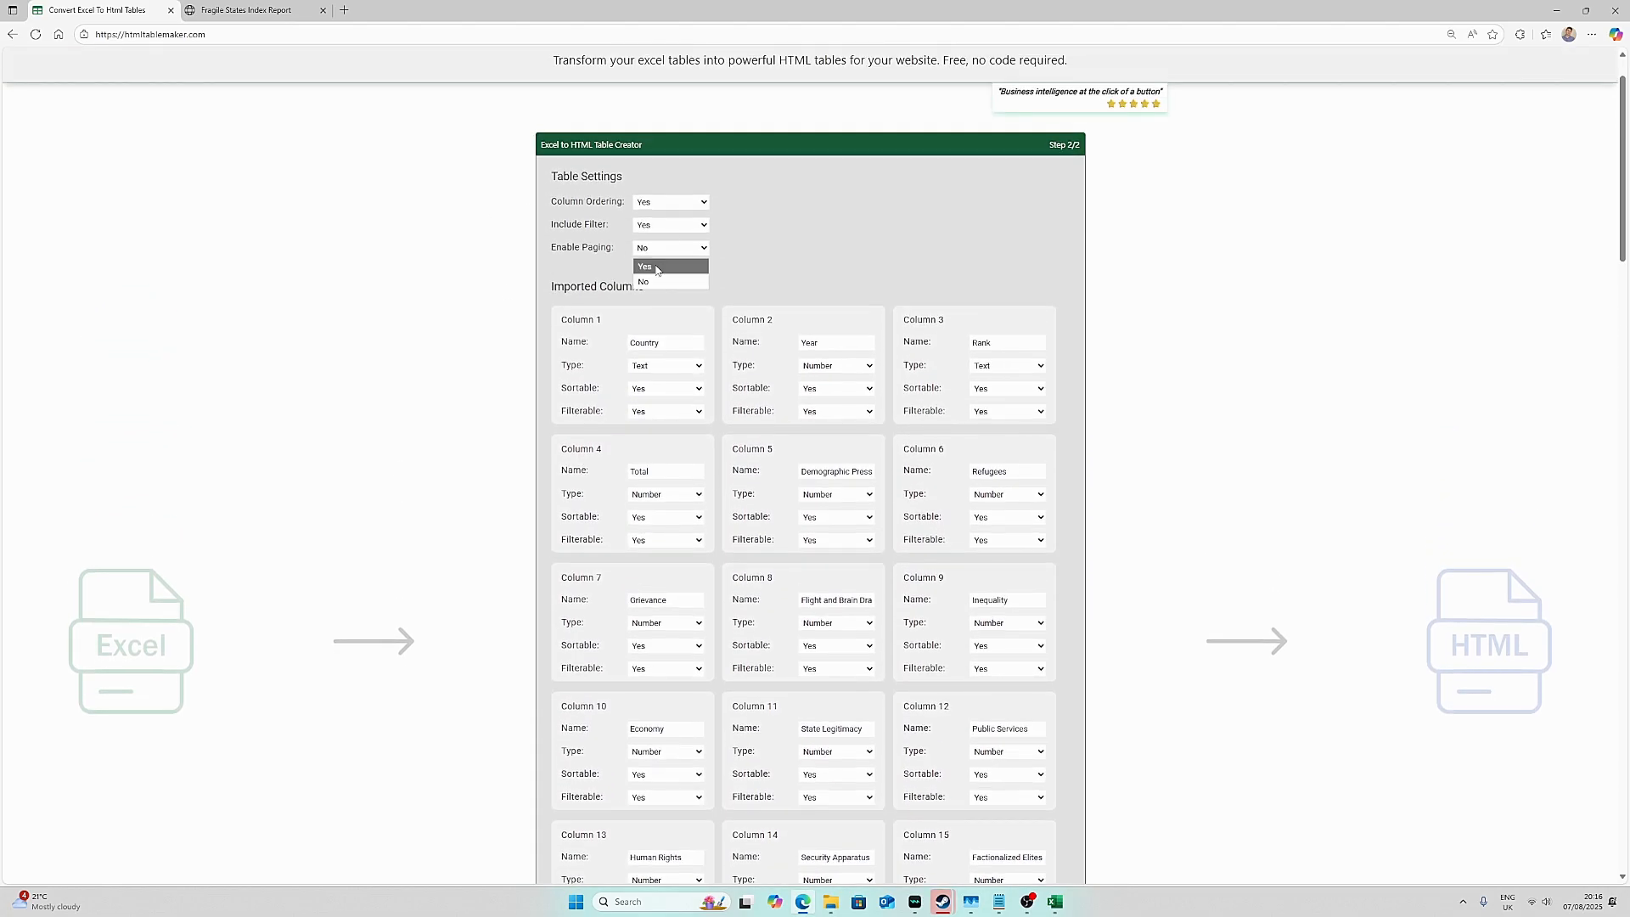
{"action": "left_click", "coordinate": [657, 267]}
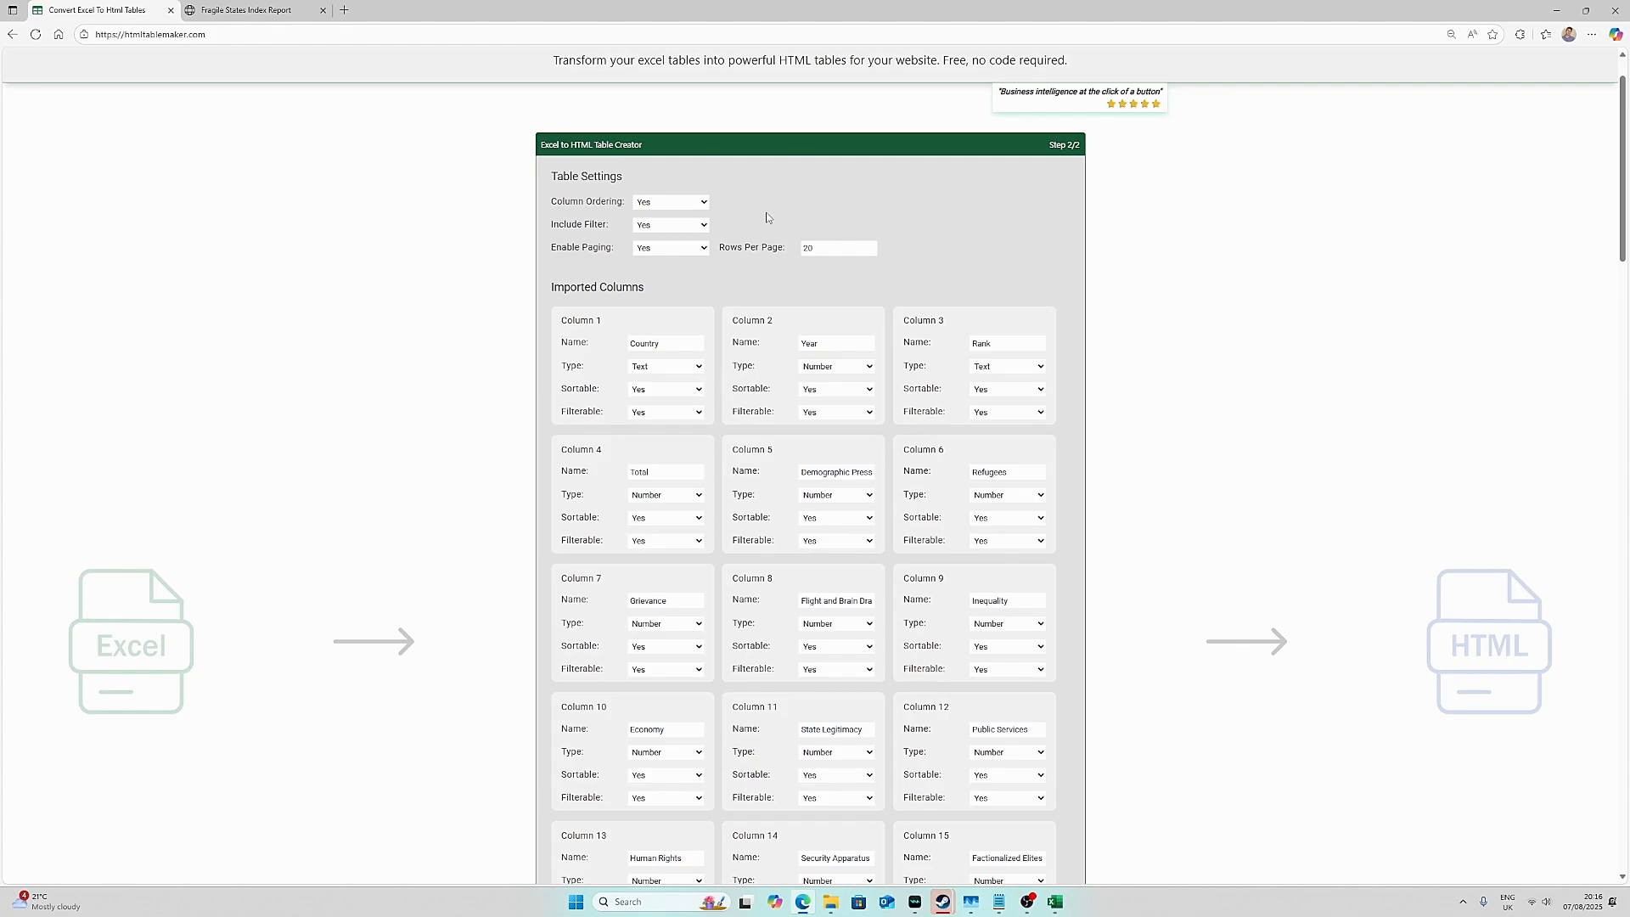
Set the Year column's type to Text, keeping the table's Include Filter setting at Yes.
{"action": "scroll", "coordinate": [410, 305], "scroll_direction": "down", "scroll_amount": 3}
{"action": "scroll", "coordinate": [408, 304], "scroll_direction": "up", "scroll_amount": 3}
{"action": "left_click", "coordinate": [658, 228]}
{"action": "left_click", "coordinate": [614, 223]}
{"action": "left_click", "coordinate": [872, 374]}
{"action": "left_click", "coordinate": [836, 384]}
Create the HTML table from the configured table and column settings.
{"action": "scroll", "coordinate": [773, 374], "scroll_direction": "down", "scroll_amount": 5}
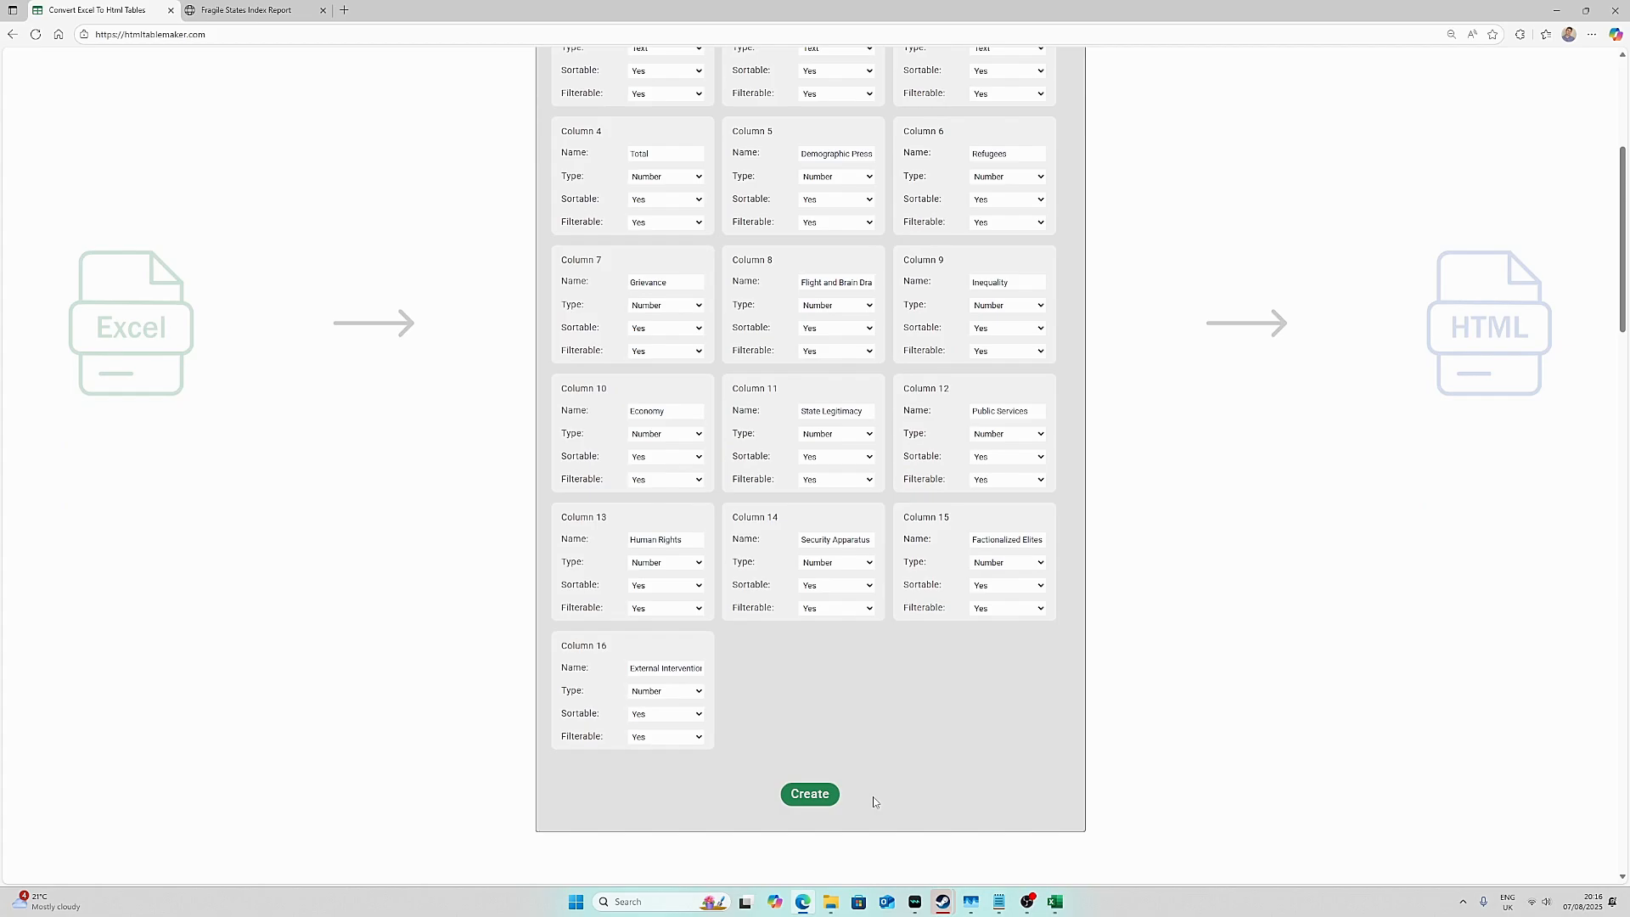
{"action": "left_click", "coordinate": [810, 795]}
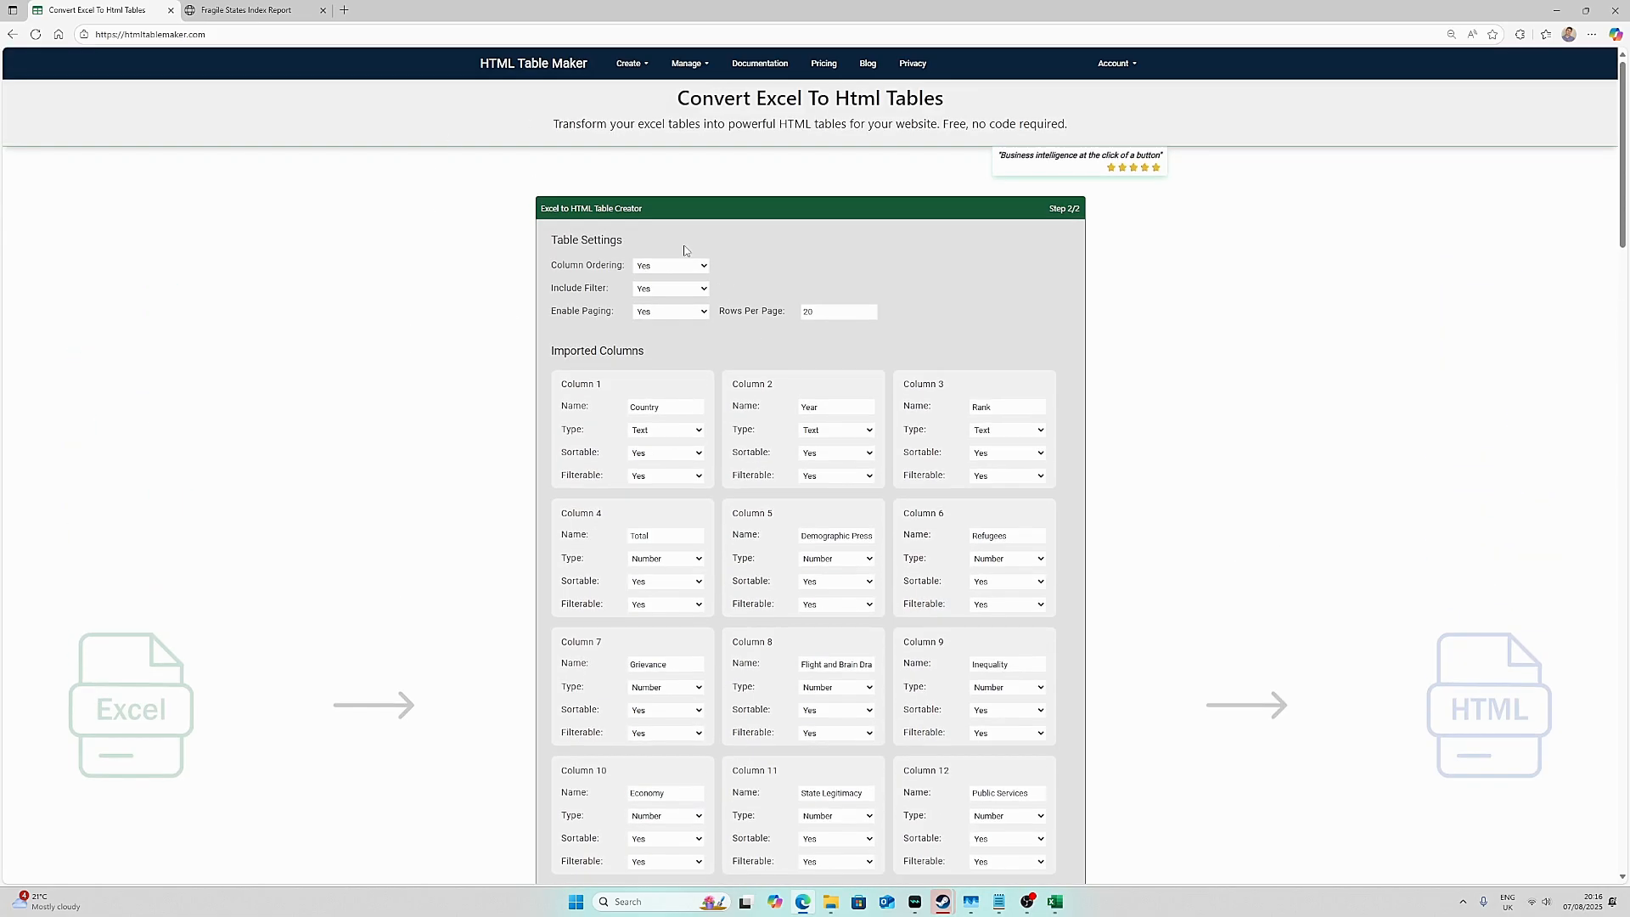
{"action": "scroll", "coordinate": [509, 297], "scroll_direction": "down", "scroll_amount": 4}
{"action": "scroll", "coordinate": [815, 853], "scroll_direction": "down", "scroll_amount": 2}
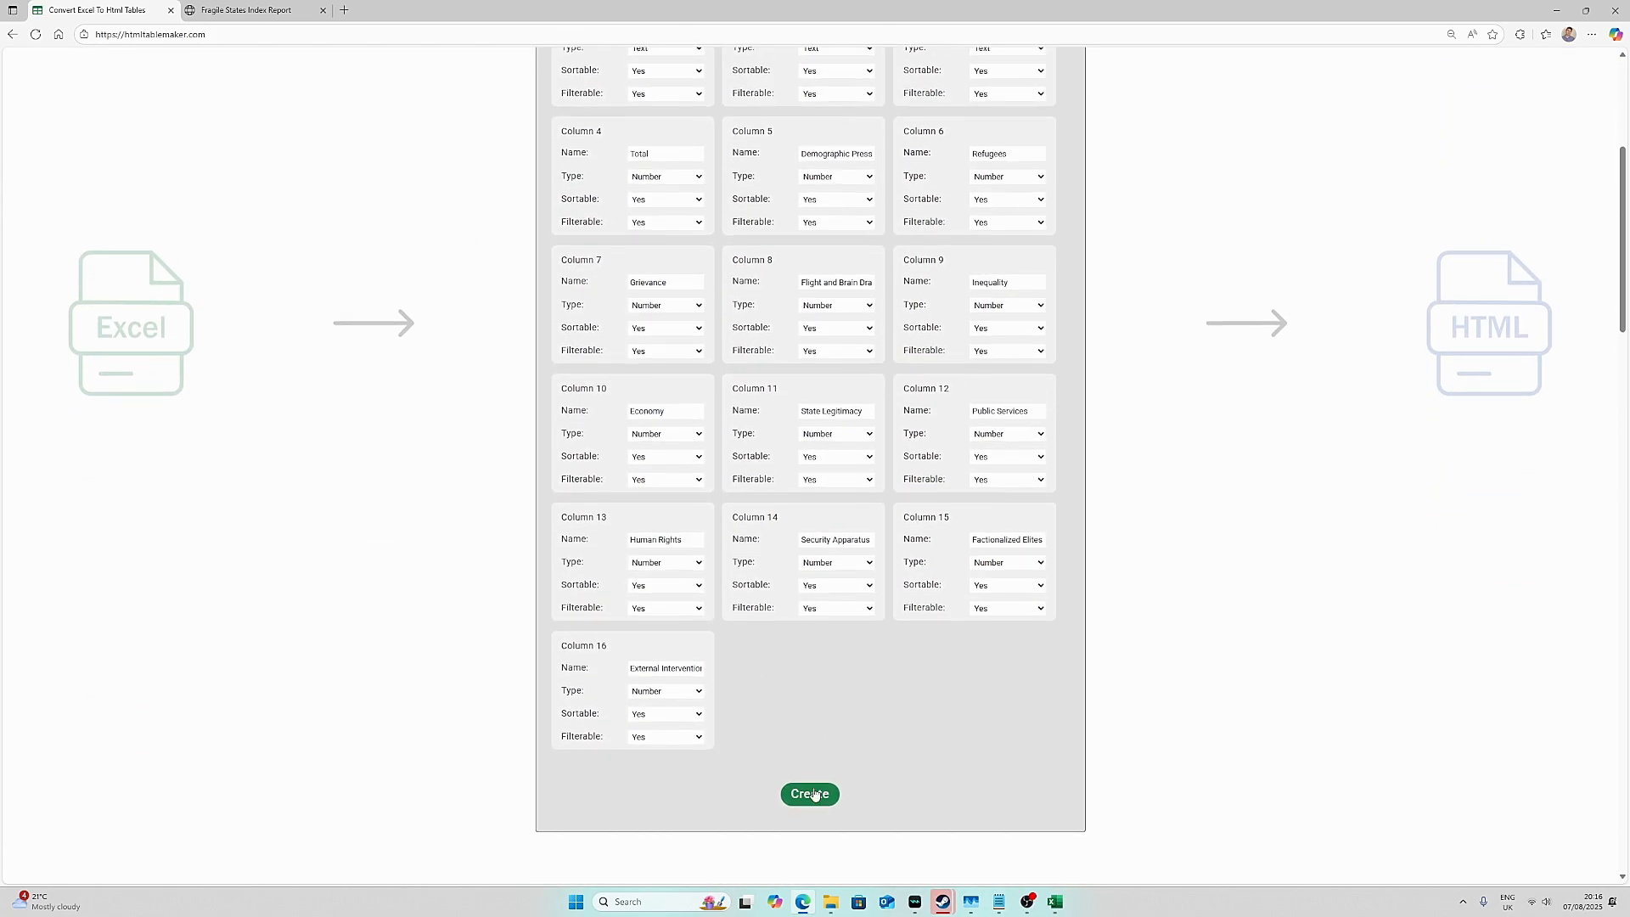
{"action": "left_click", "coordinate": [814, 794]}
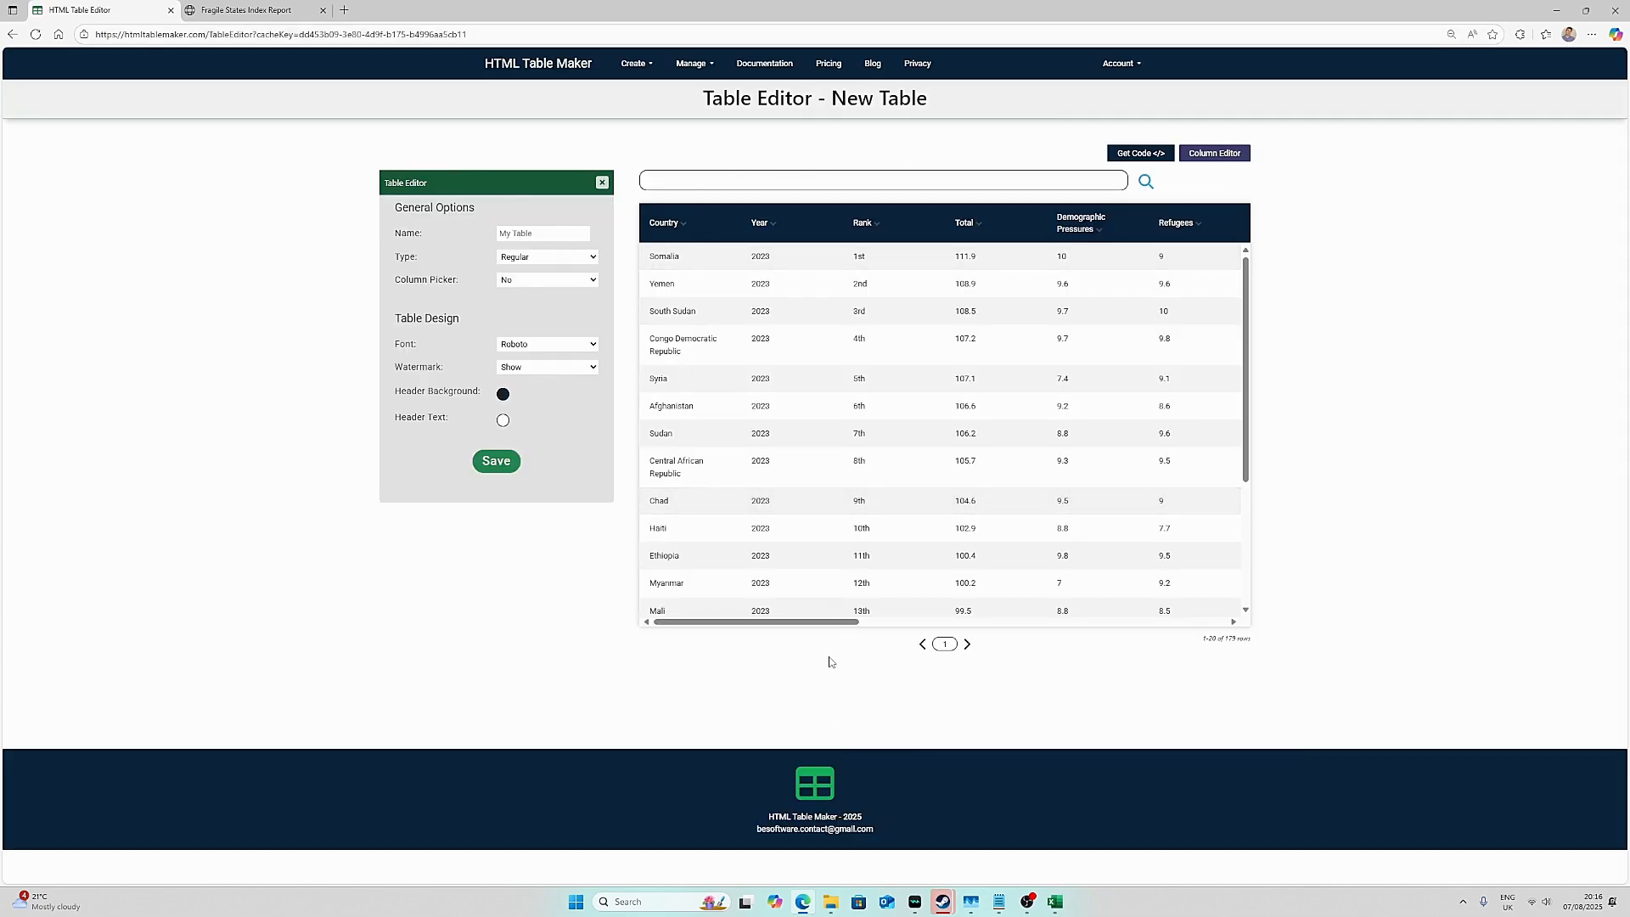
Set the table's watermark to Hide and look across its columns in the preview.
{"action": "left_click_drag", "start_coordinate": [793, 622], "coordinate": [582, 608]}
{"action": "left_click", "coordinate": [548, 370]}
{"action": "left_click", "coordinate": [544, 385]}
{"action": "left_click", "coordinate": [542, 370]}
{"action": "left_click", "coordinate": [538, 402]}
{"action": "left_click_drag", "start_coordinate": [805, 624], "coordinate": [586, 599]}
{"action": "left_click_drag", "start_coordinate": [811, 624], "coordinate": [582, 604]}
Name the table FSI and save it.
{"action": "left_click", "coordinate": [535, 237]}
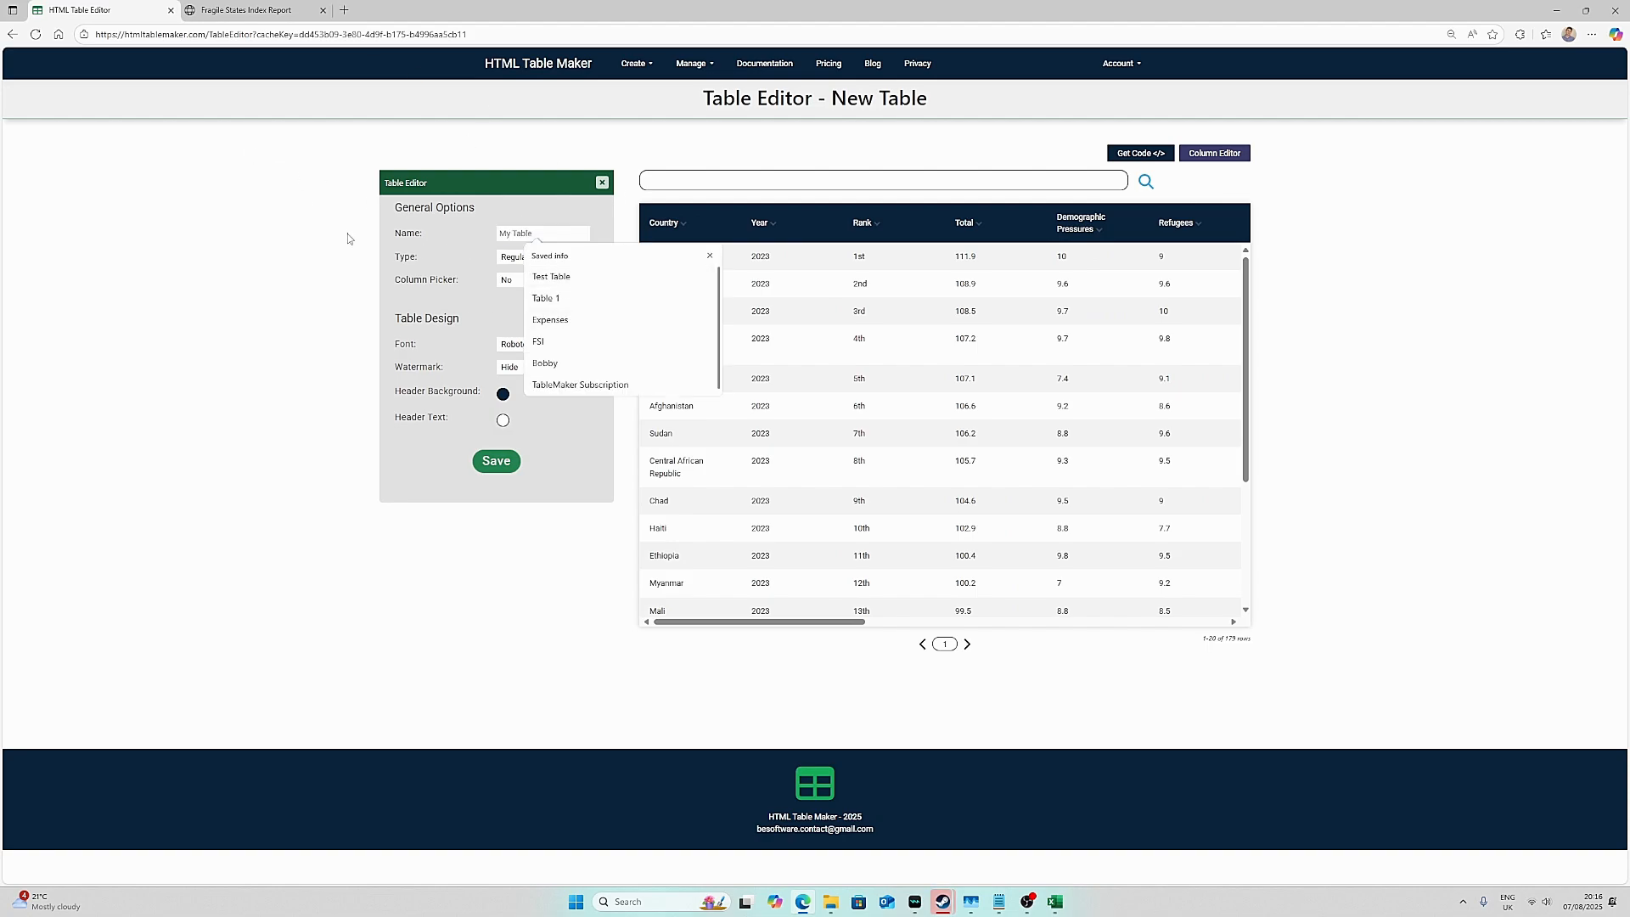
{"action": "type", "text": "FSI"}
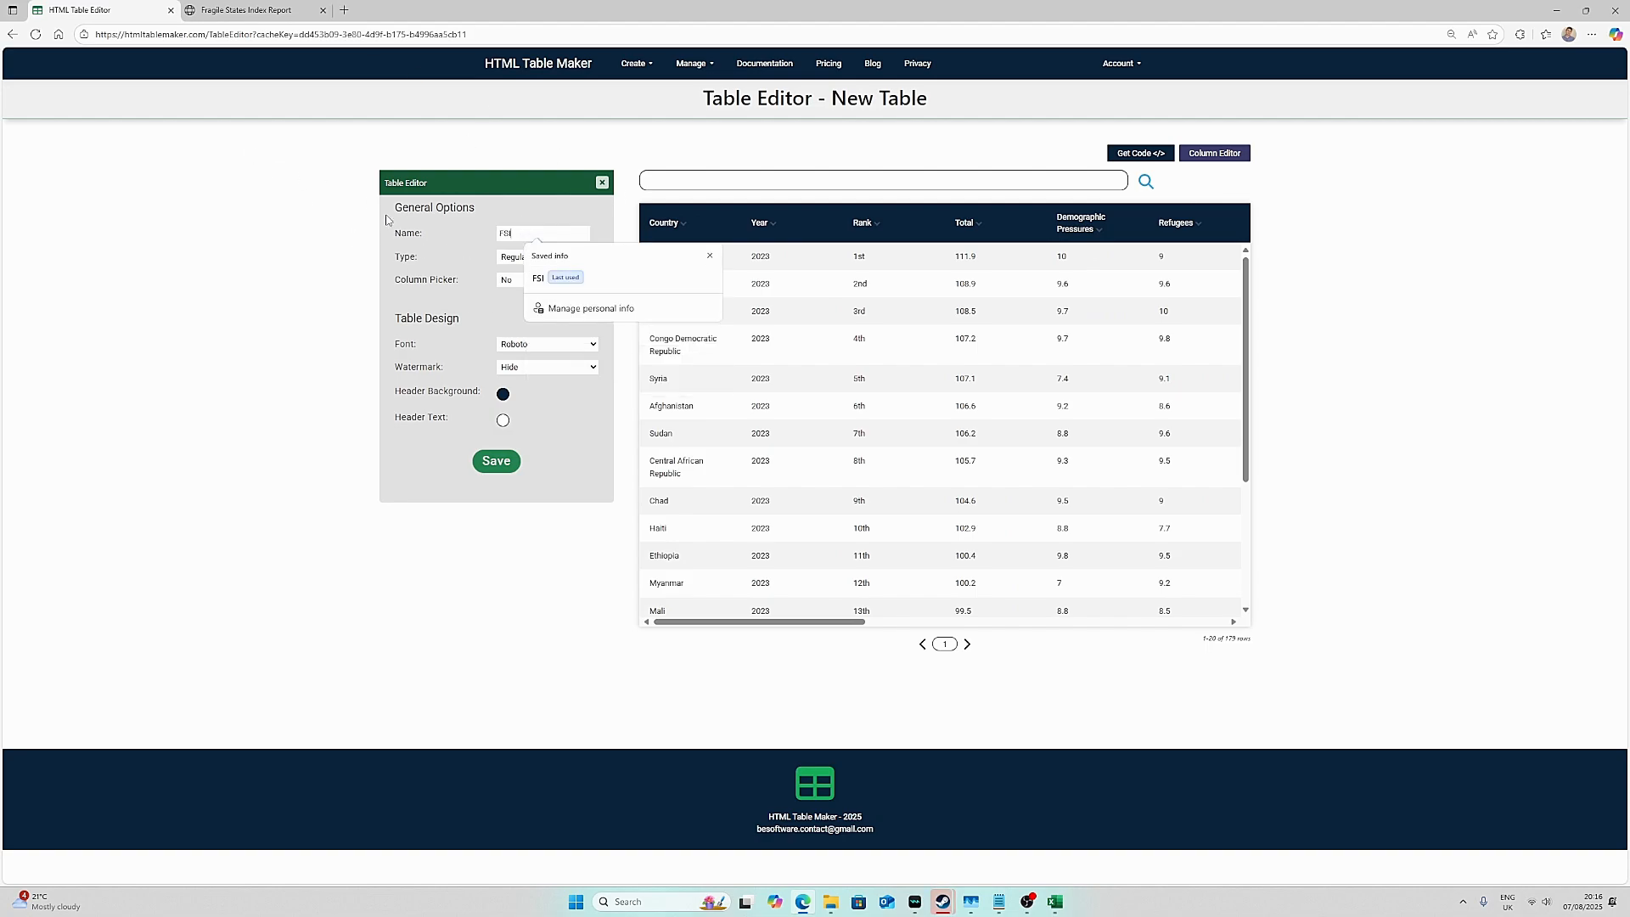
{"action": "left_click", "coordinate": [331, 268]}
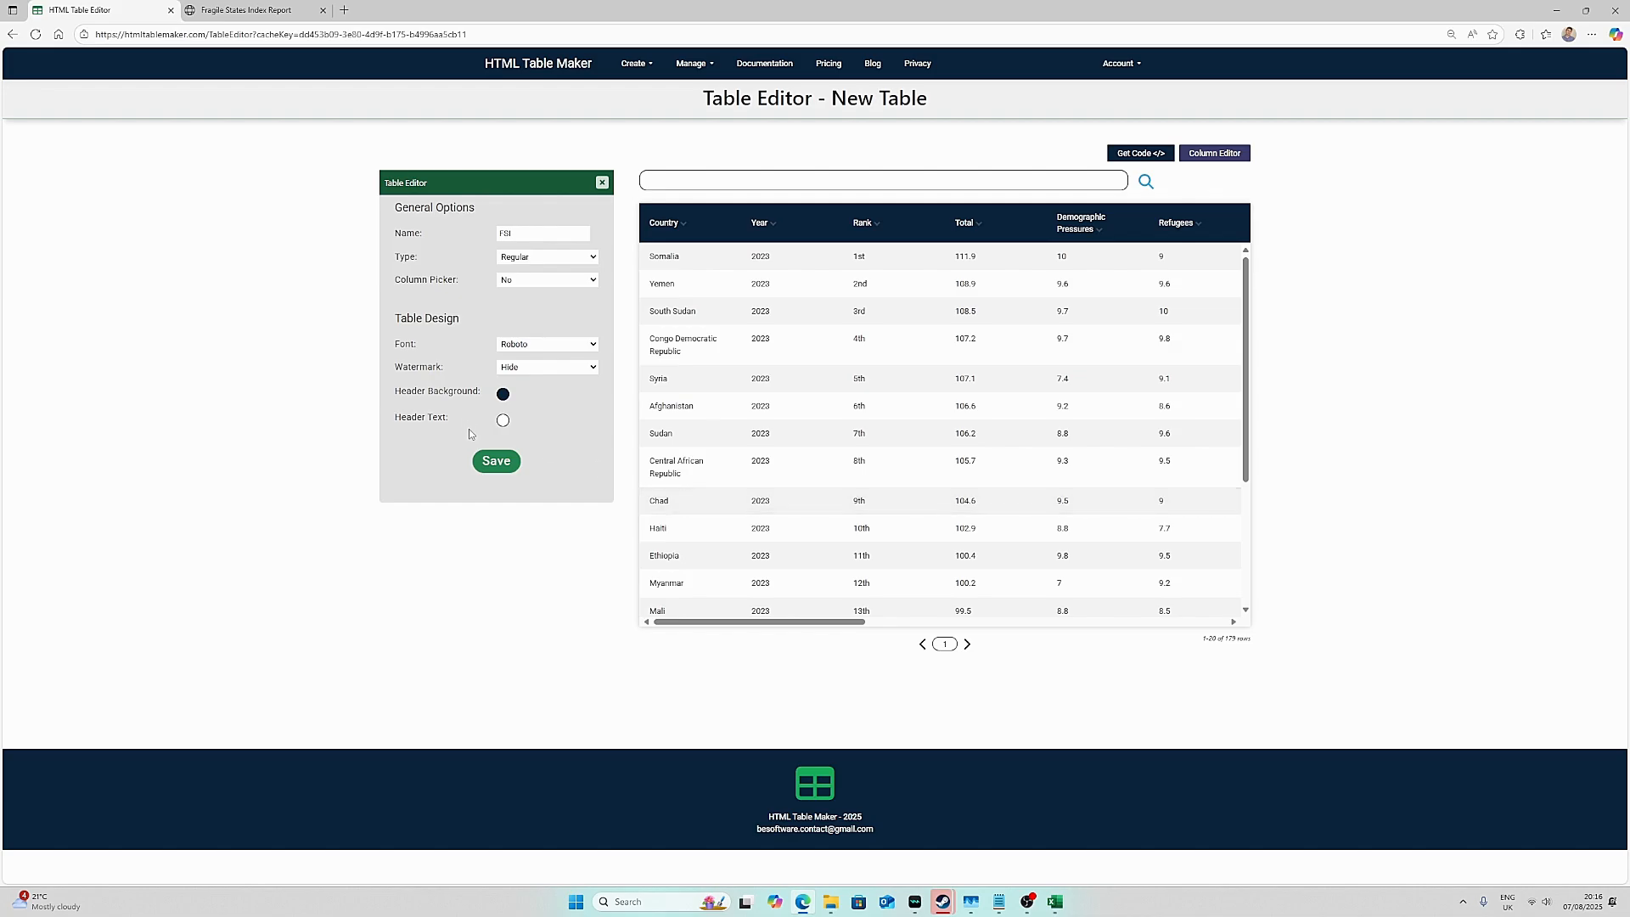
{"action": "left_click", "coordinate": [497, 470]}
Get the embed code for the FSI table and copy it to the clipboard.
{"action": "left_click", "coordinate": [1139, 153]}
{"action": "left_click", "coordinate": [815, 548]}
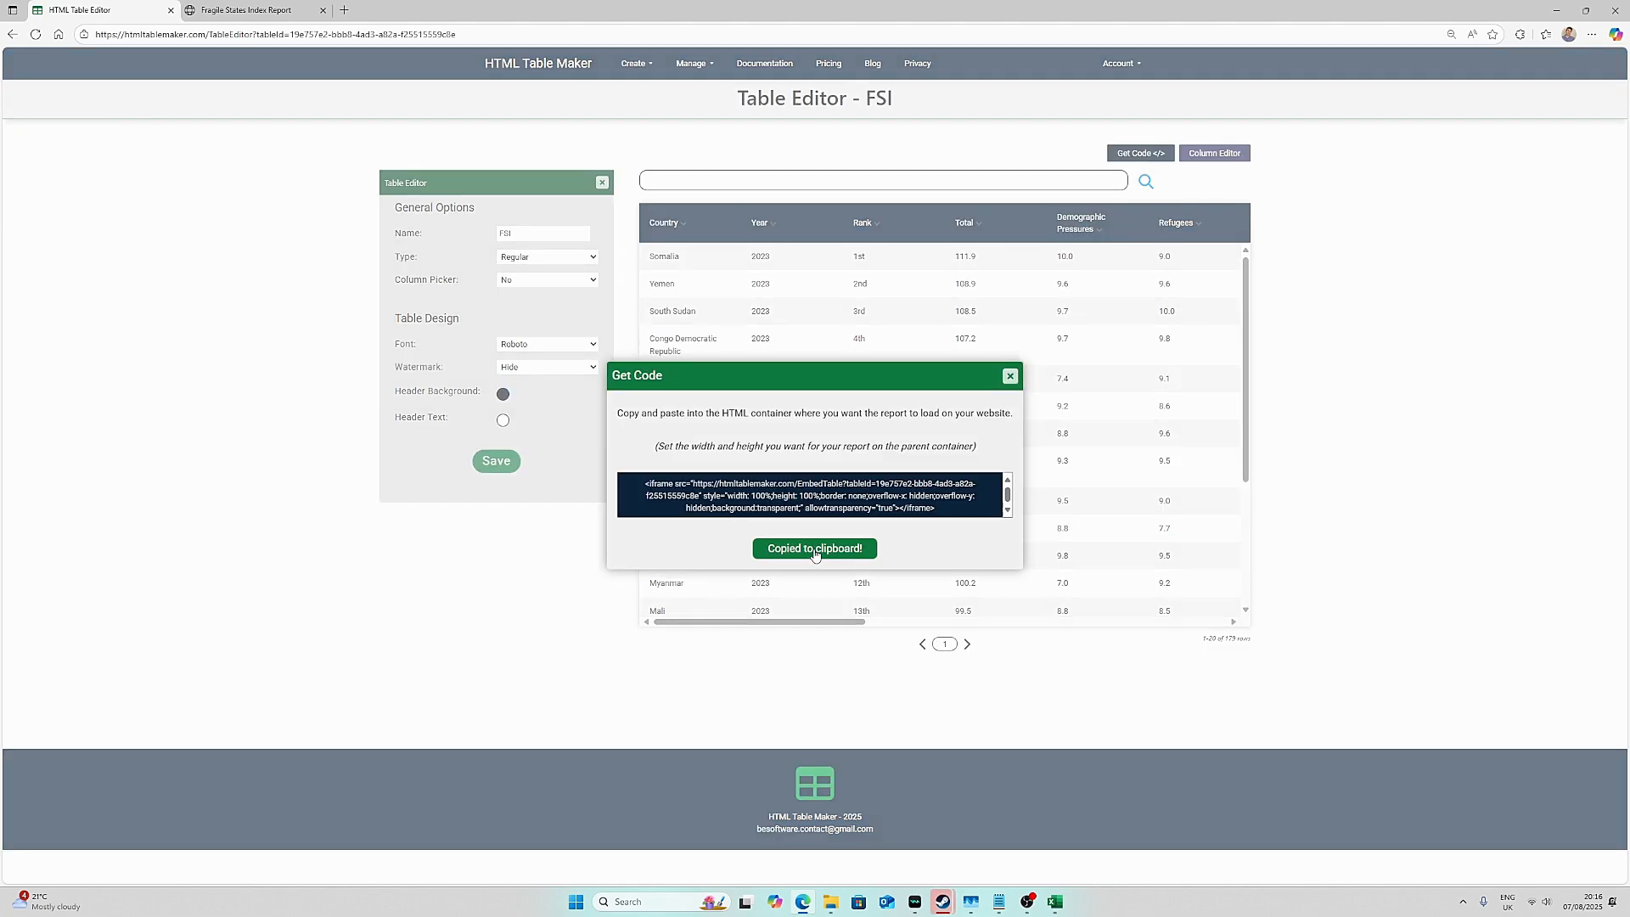
{"action": "left_click", "coordinate": [1009, 375]}
Replace the old iframe in the table-container of fsi.html in Notepad with the copied embed code, and reload the report page in the browser.
{"action": "left_click", "coordinate": [241, 9]}
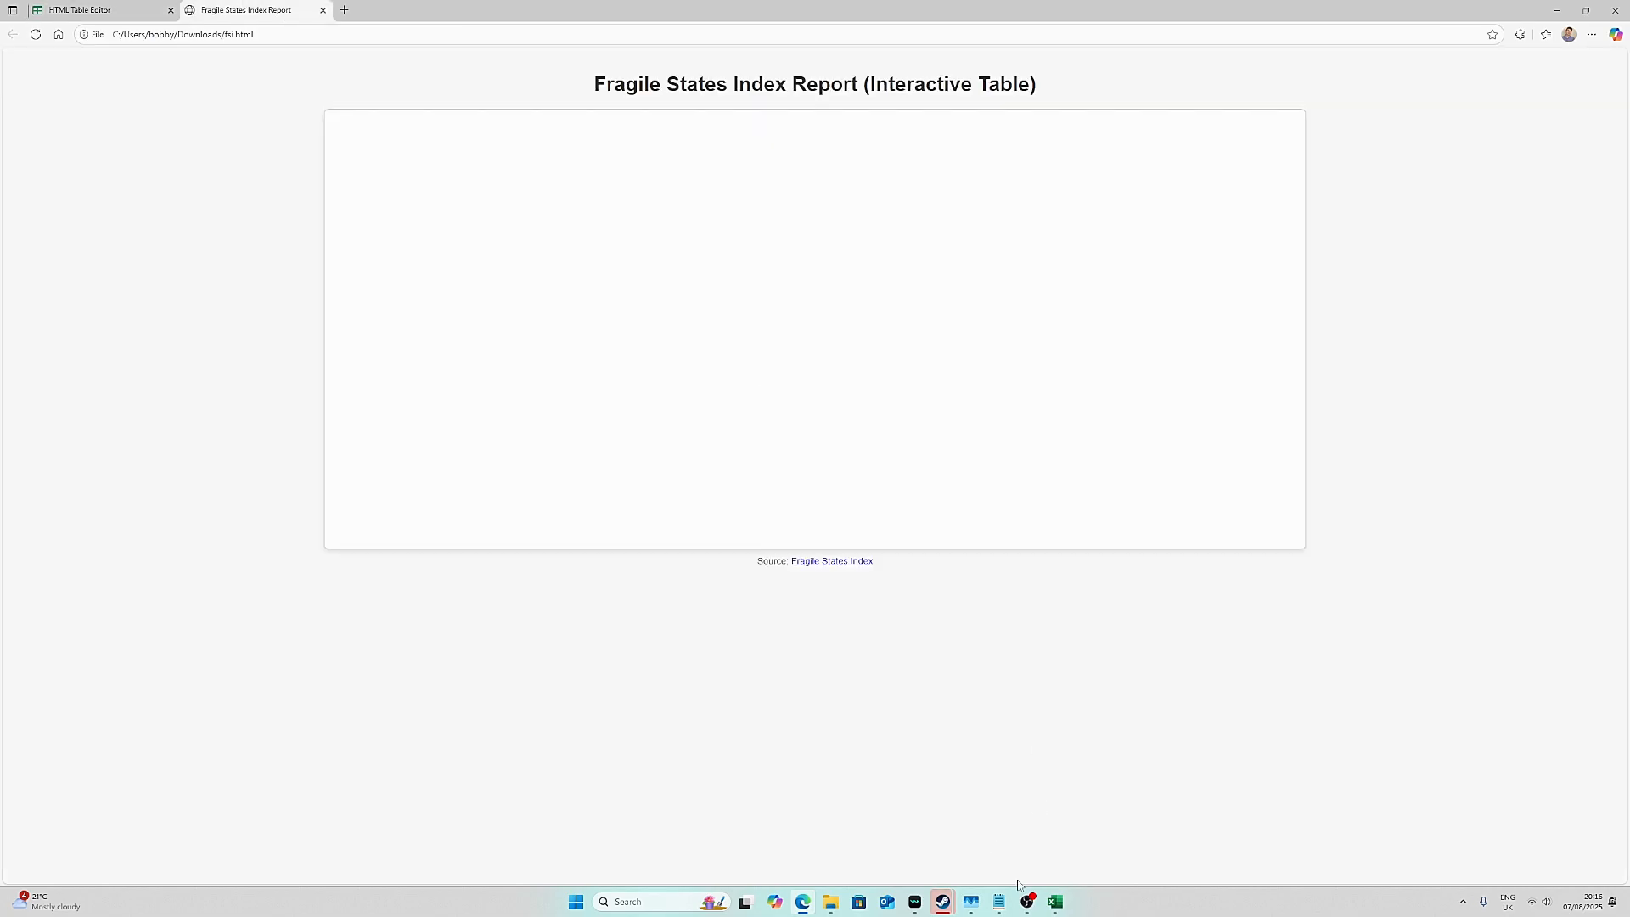
{"action": "left_click", "coordinate": [999, 902]}
{"action": "scroll", "coordinate": [599, 565], "scroll_direction": "down", "scroll_amount": 1}
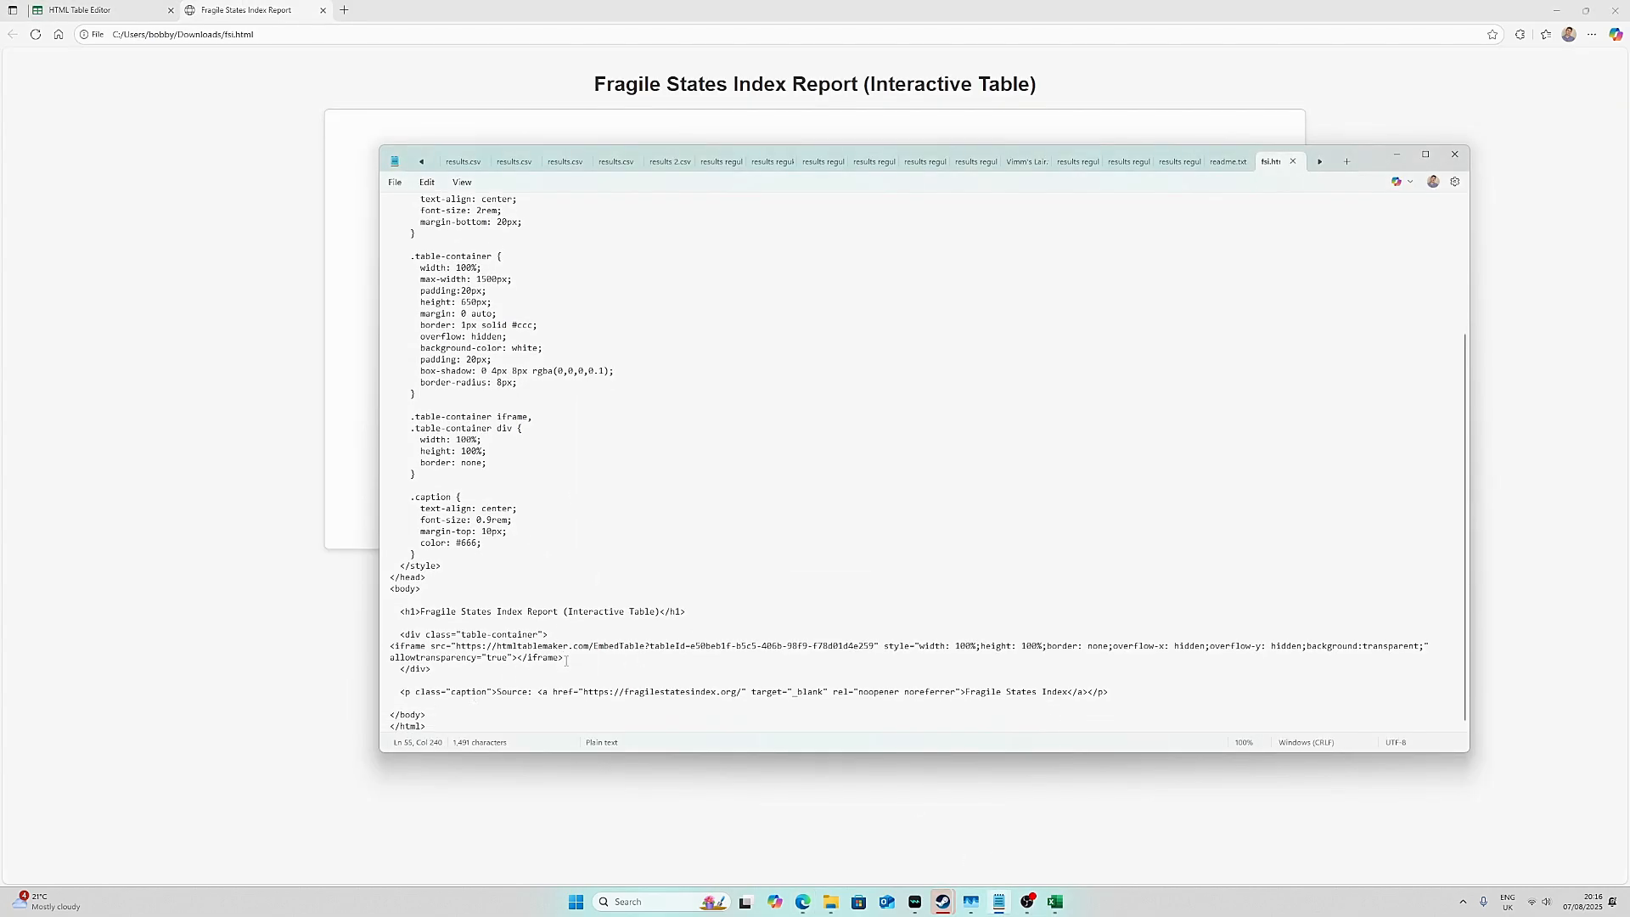
{"action": "left_click_drag", "start_coordinate": [563, 657], "coordinate": [384, 650]}
{"action": "key", "text": "ctrl+v"}
{"action": "left_click", "coordinate": [254, 422]}
{"action": "left_click", "coordinate": [34, 35]}
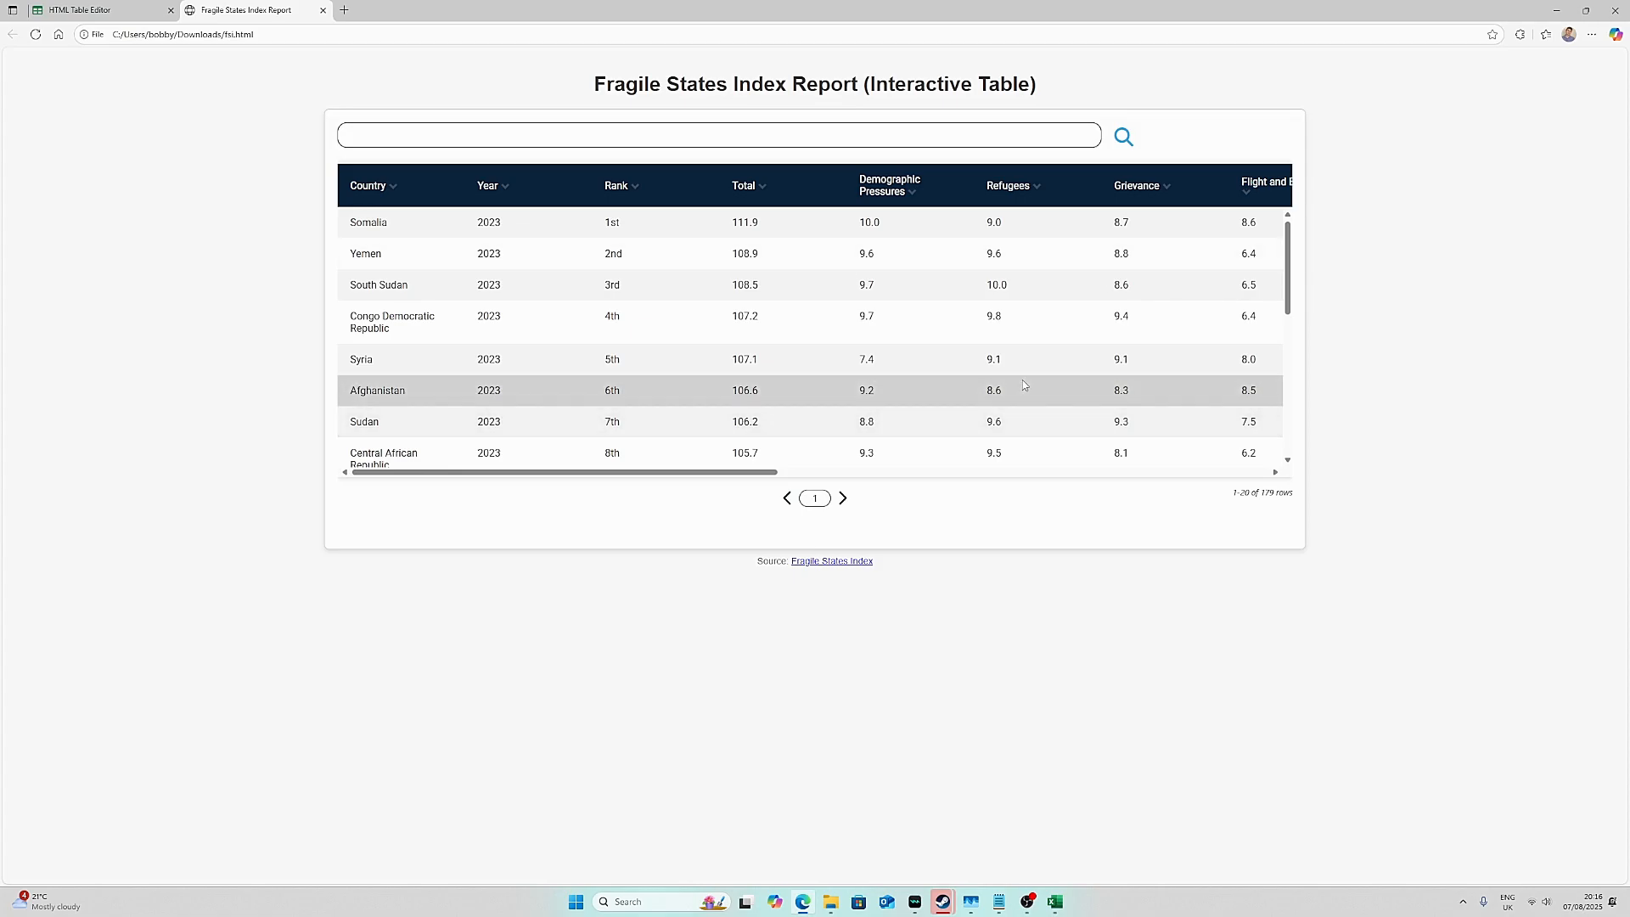
Look through the rows and columns of the embedded table on the report page.
{"action": "scroll", "coordinate": [1021, 382], "scroll_direction": "down", "scroll_amount": 3}
{"action": "scroll", "coordinate": [1016, 380], "scroll_direction": "up", "scroll_amount": 3}
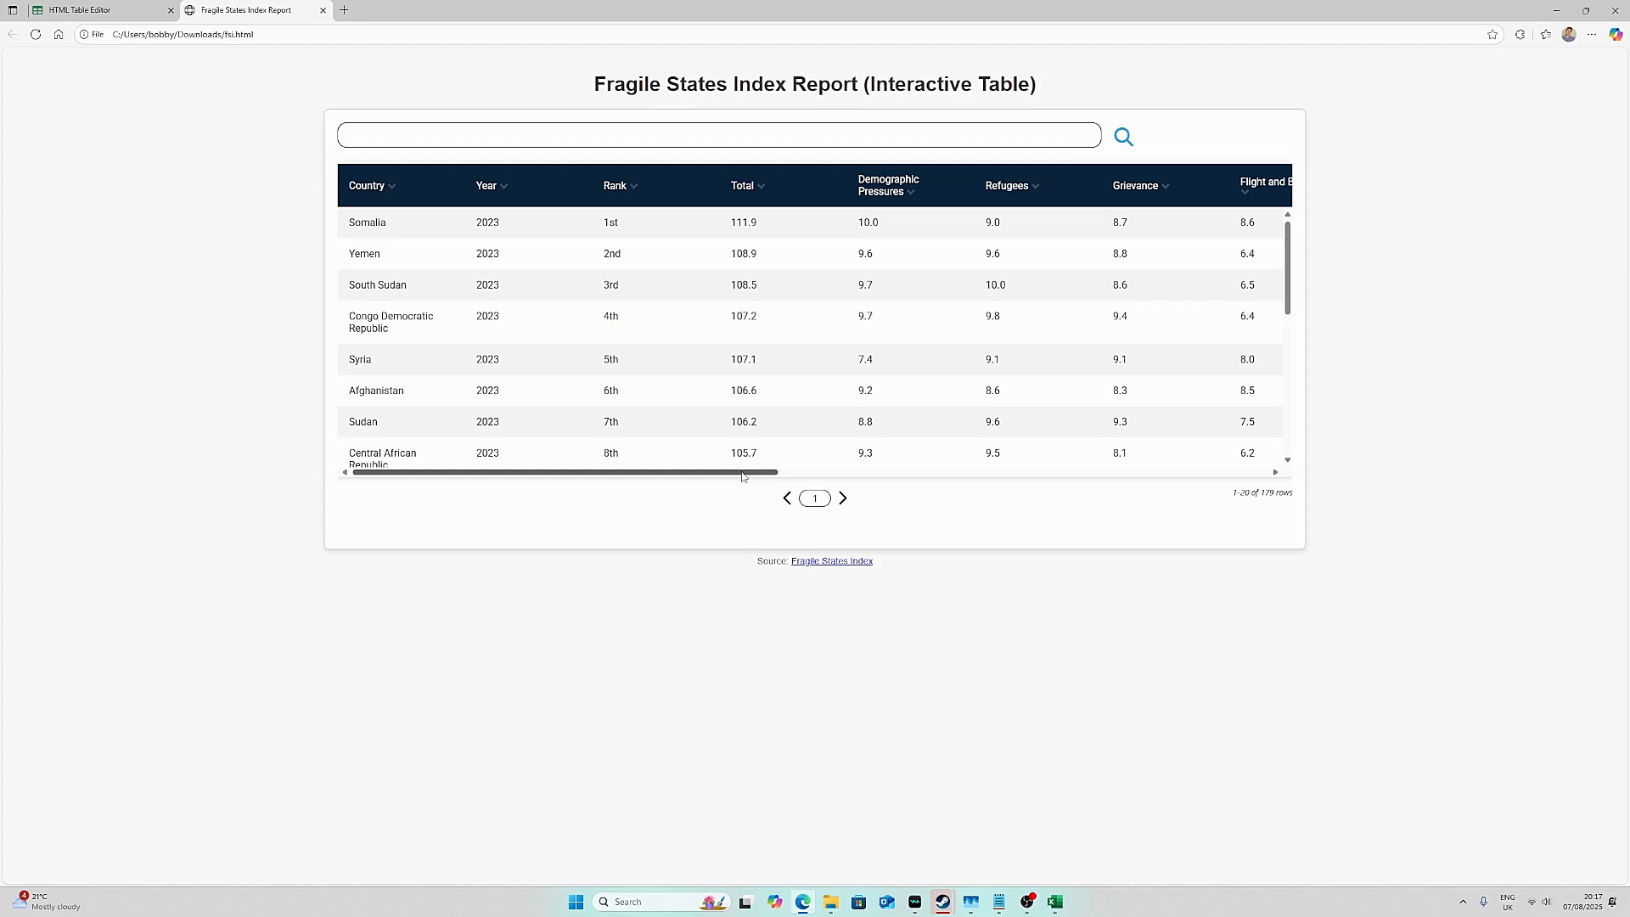
{"action": "left_click", "coordinate": [1246, 474]}
{"action": "left_click_drag", "start_coordinate": [1245, 475], "coordinate": [751, 473]}
Return to the HTML Table Editor for FSI and set the table type to Dynamic.
{"action": "left_click", "coordinate": [85, 10]}
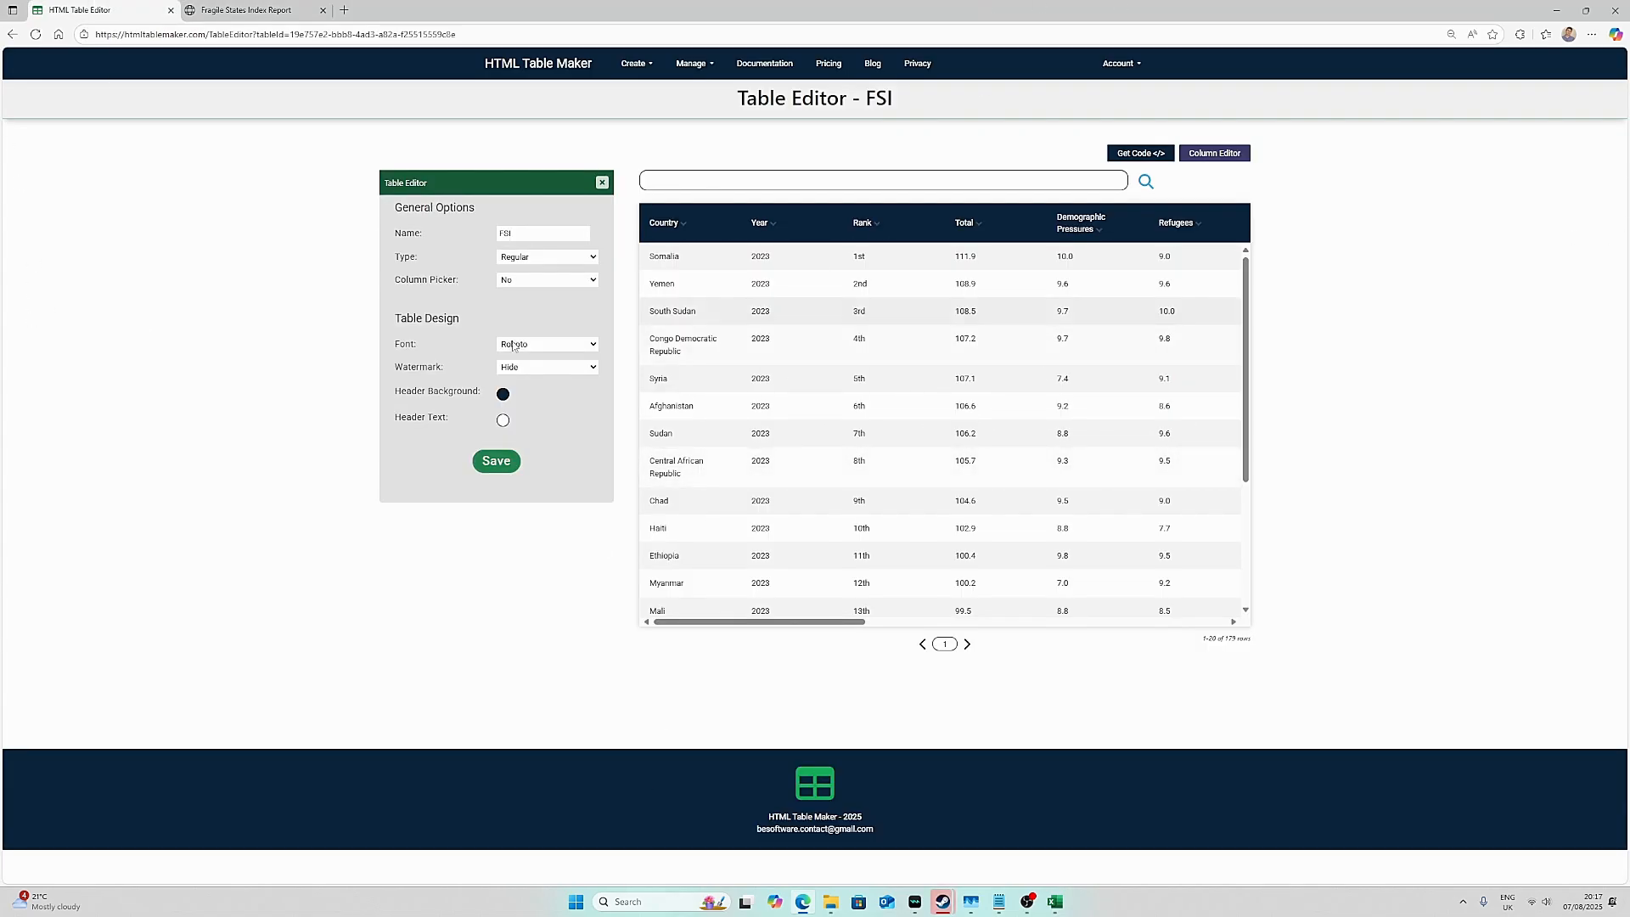
{"action": "left_click", "coordinate": [578, 257]}
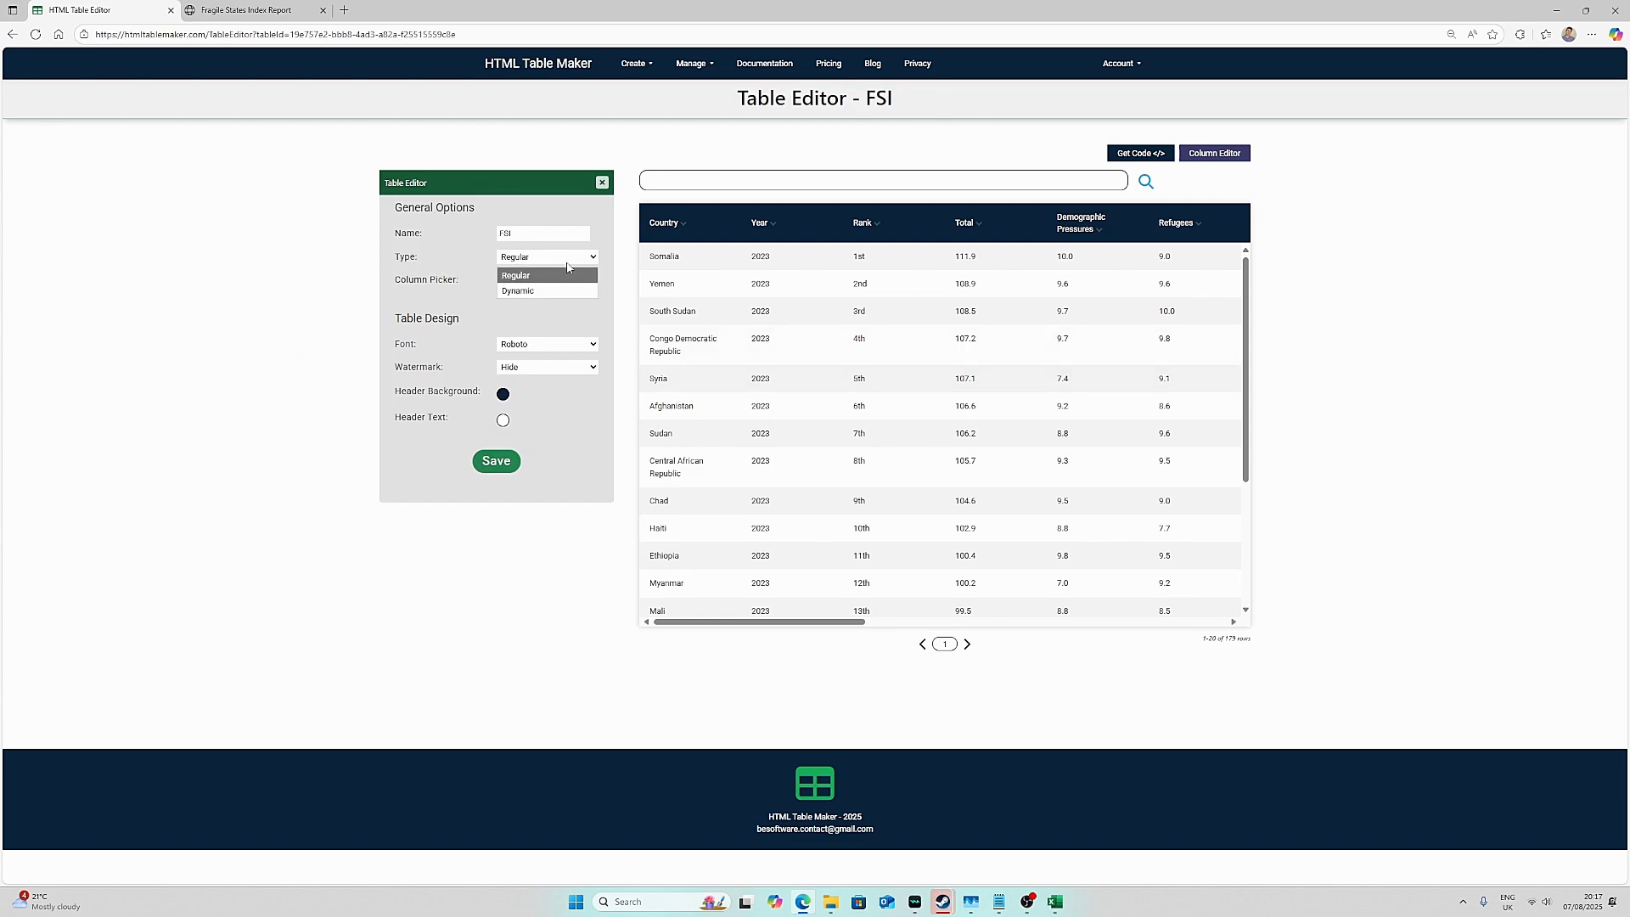
{"action": "left_click", "coordinate": [533, 291]}
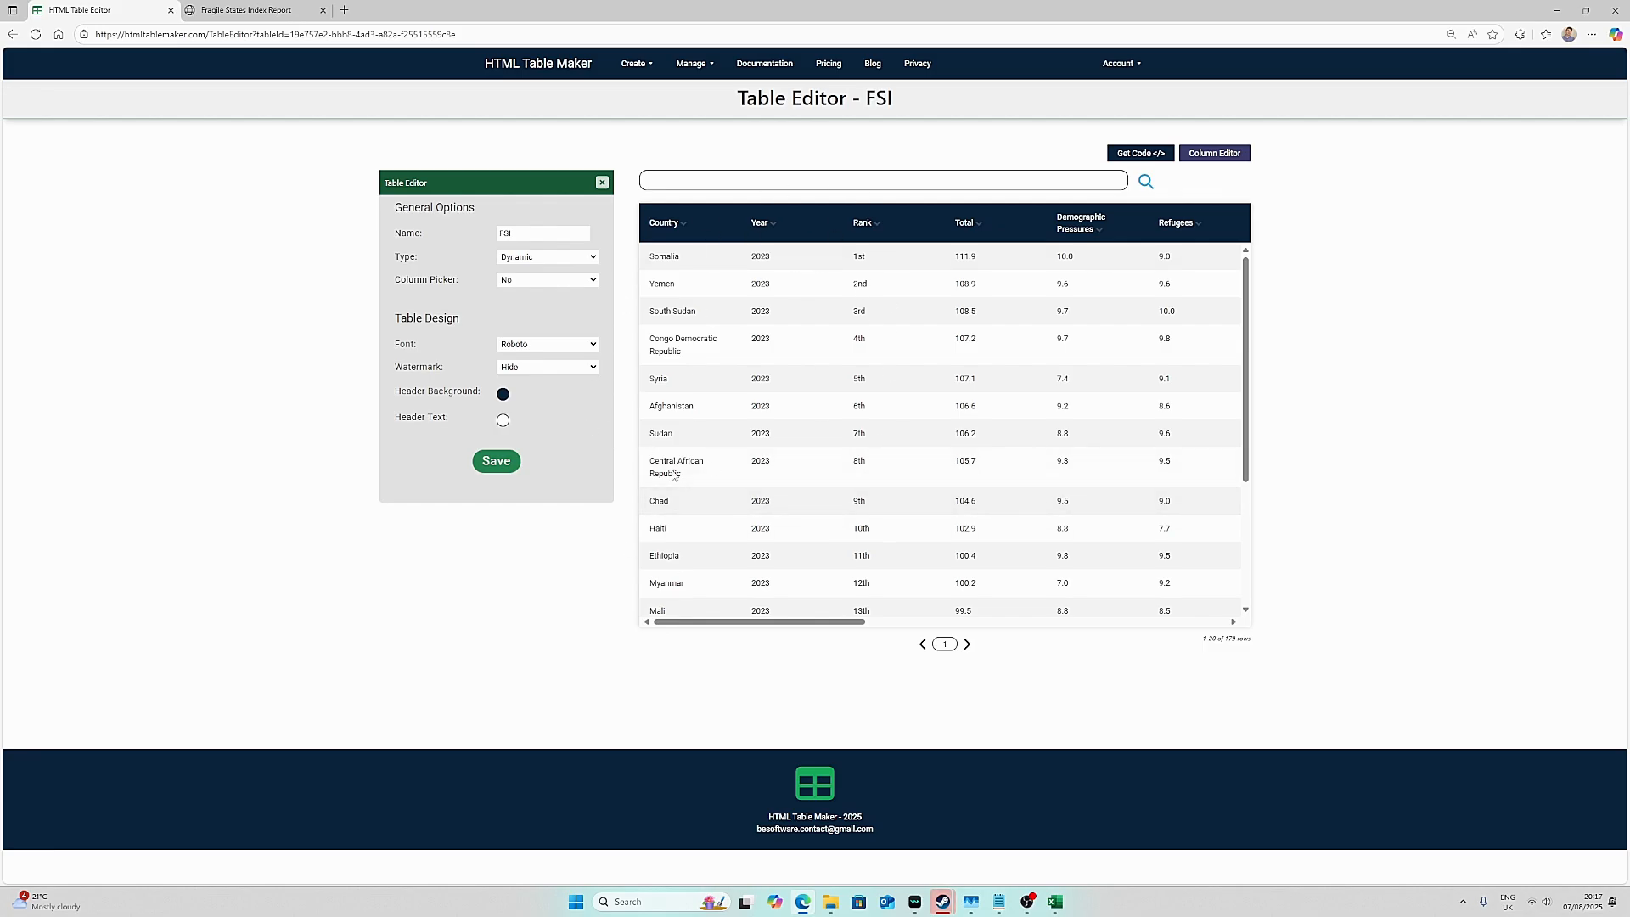
{"action": "left_click_drag", "start_coordinate": [798, 624], "coordinate": [531, 632]}
Set the column type of the Country, Year and Rank columns to Static (Left) in the column settings.
{"action": "left_click", "coordinate": [1241, 158]}
{"action": "left_click", "coordinate": [543, 232]}
{"action": "left_click", "coordinate": [518, 251]}
{"action": "left_click", "coordinate": [543, 321]}
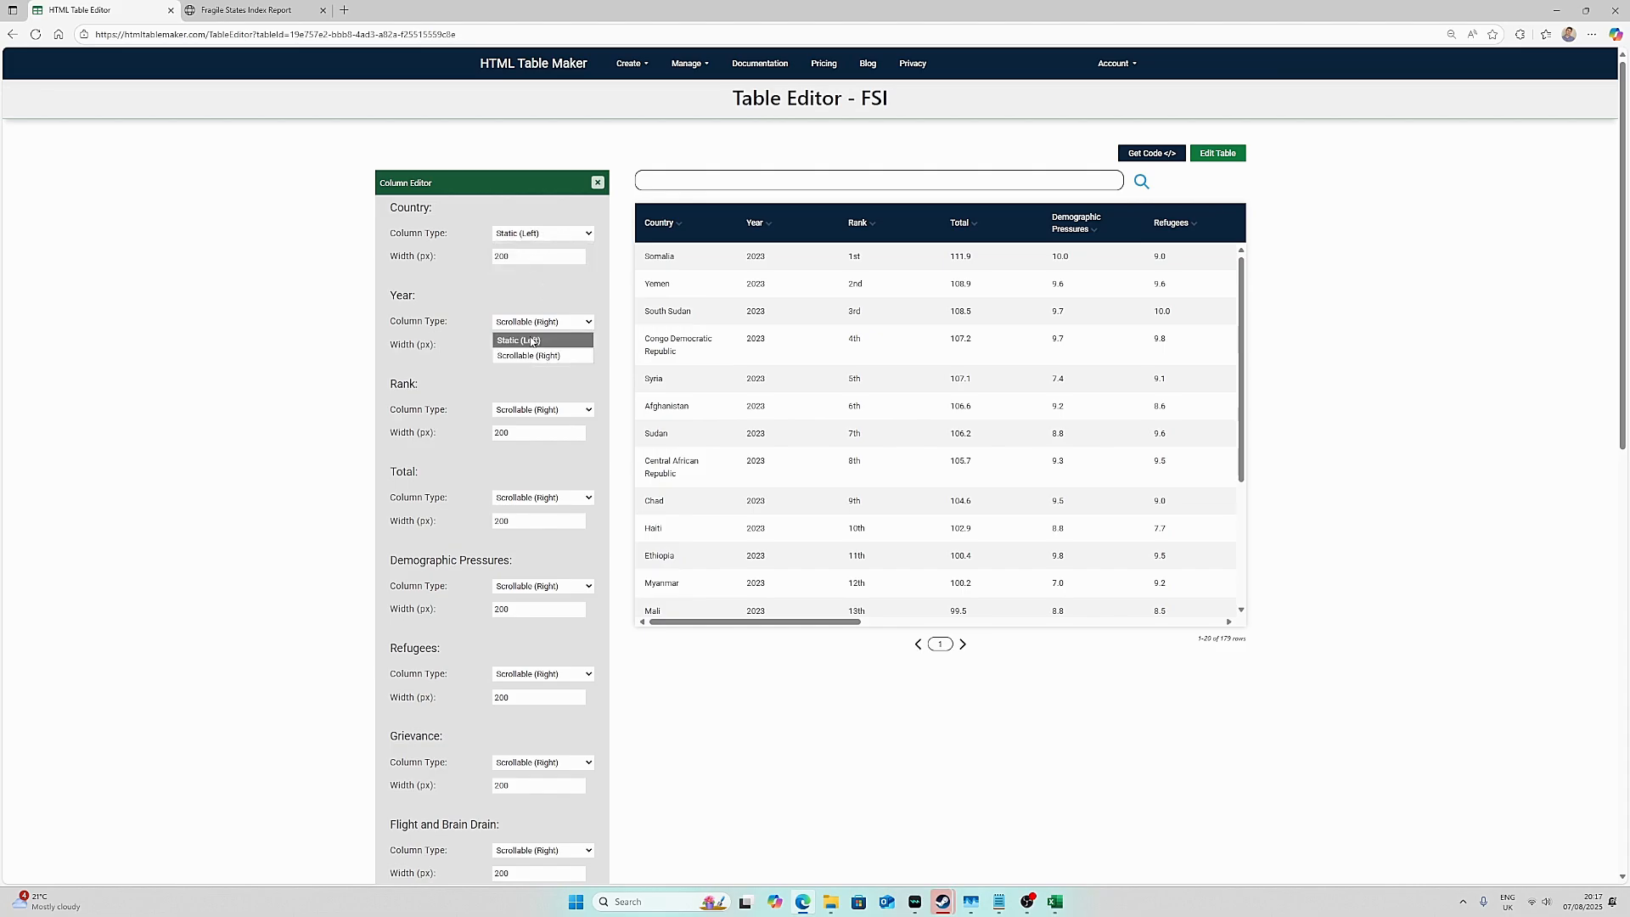
{"action": "left_click", "coordinate": [531, 340]}
{"action": "left_click", "coordinate": [535, 410]}
{"action": "left_click", "coordinate": [522, 428]}
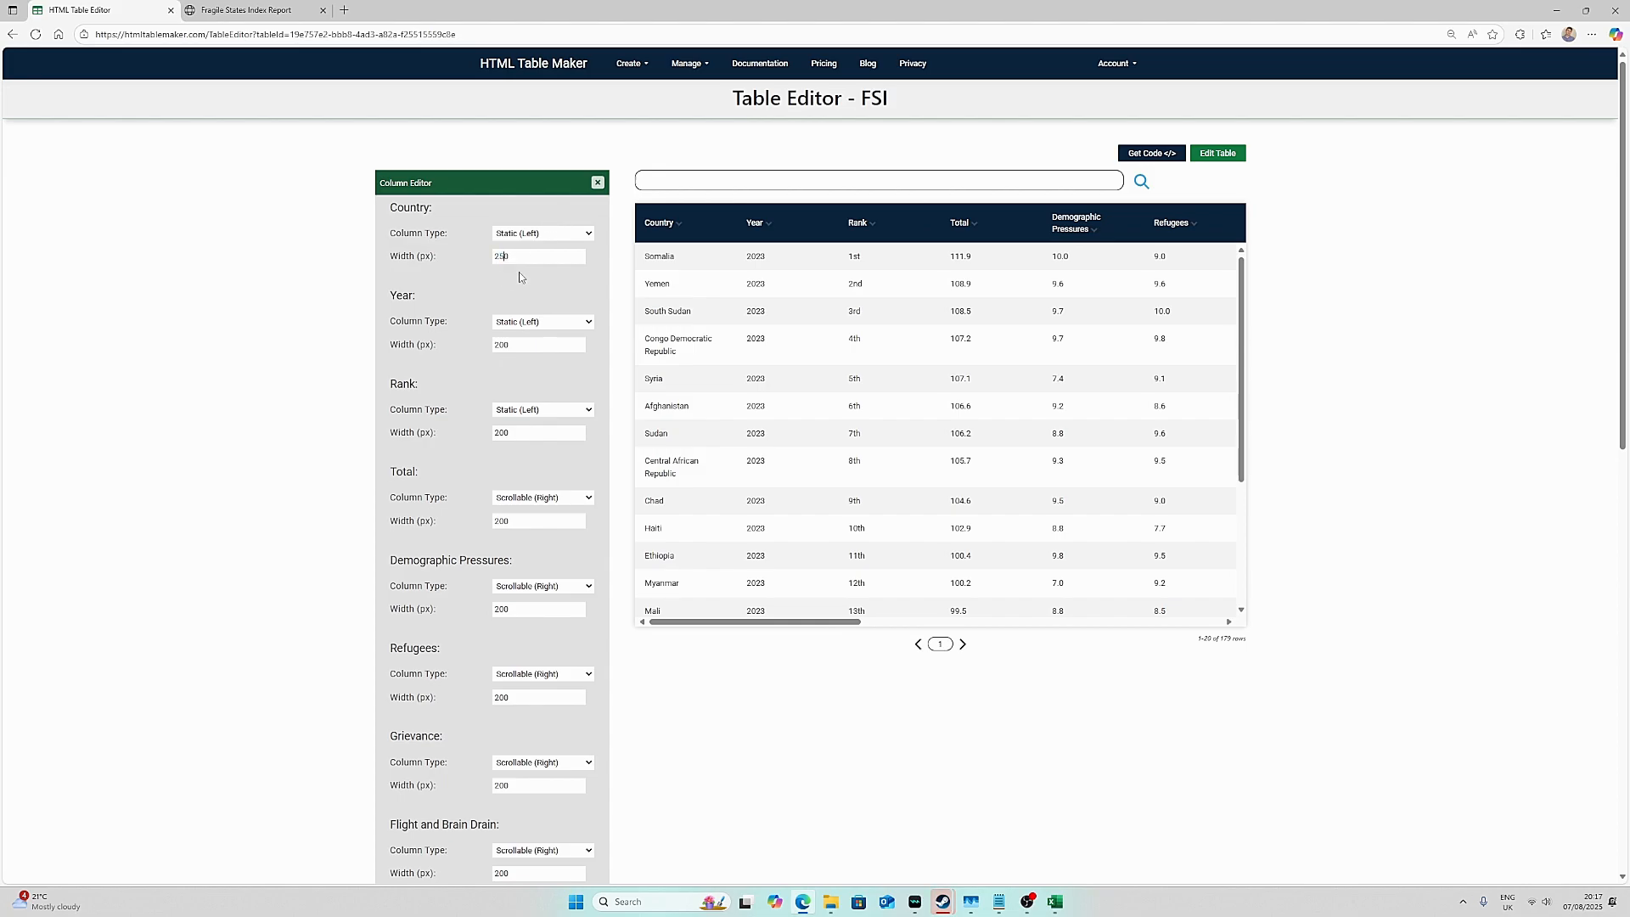
Set the Country column width to 250 px and the Year and Rank column widths to 150 px.
{"action": "double_click", "coordinate": [503, 344]}
{"action": "type", "text": "150"}
{"action": "double_click", "coordinate": [501, 433]}
{"action": "type", "text": "150"}
Set the Demographic Pressures and Flight and Brain Drain column widths to 250 px, save the column settings, and check the preview.
{"action": "left_click_drag", "start_coordinate": [816, 622], "coordinate": [935, 637]}
{"action": "scroll", "coordinate": [519, 534], "scroll_direction": "down", "scroll_amount": 1}
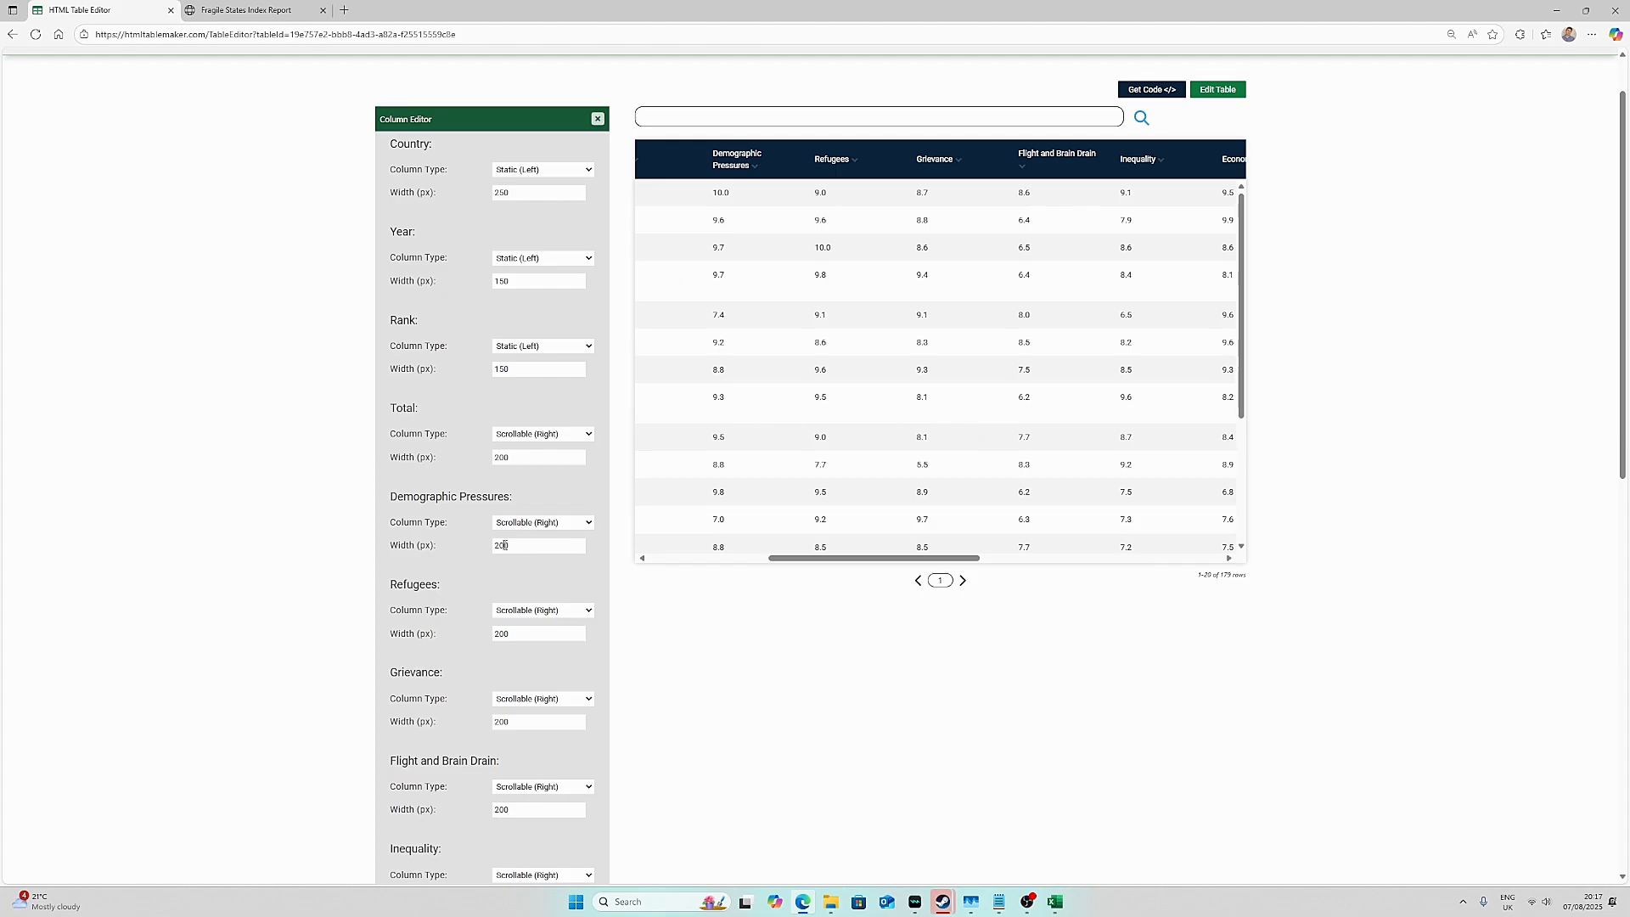
{"action": "scroll", "coordinate": [540, 541], "scroll_direction": "down", "scroll_amount": 4}
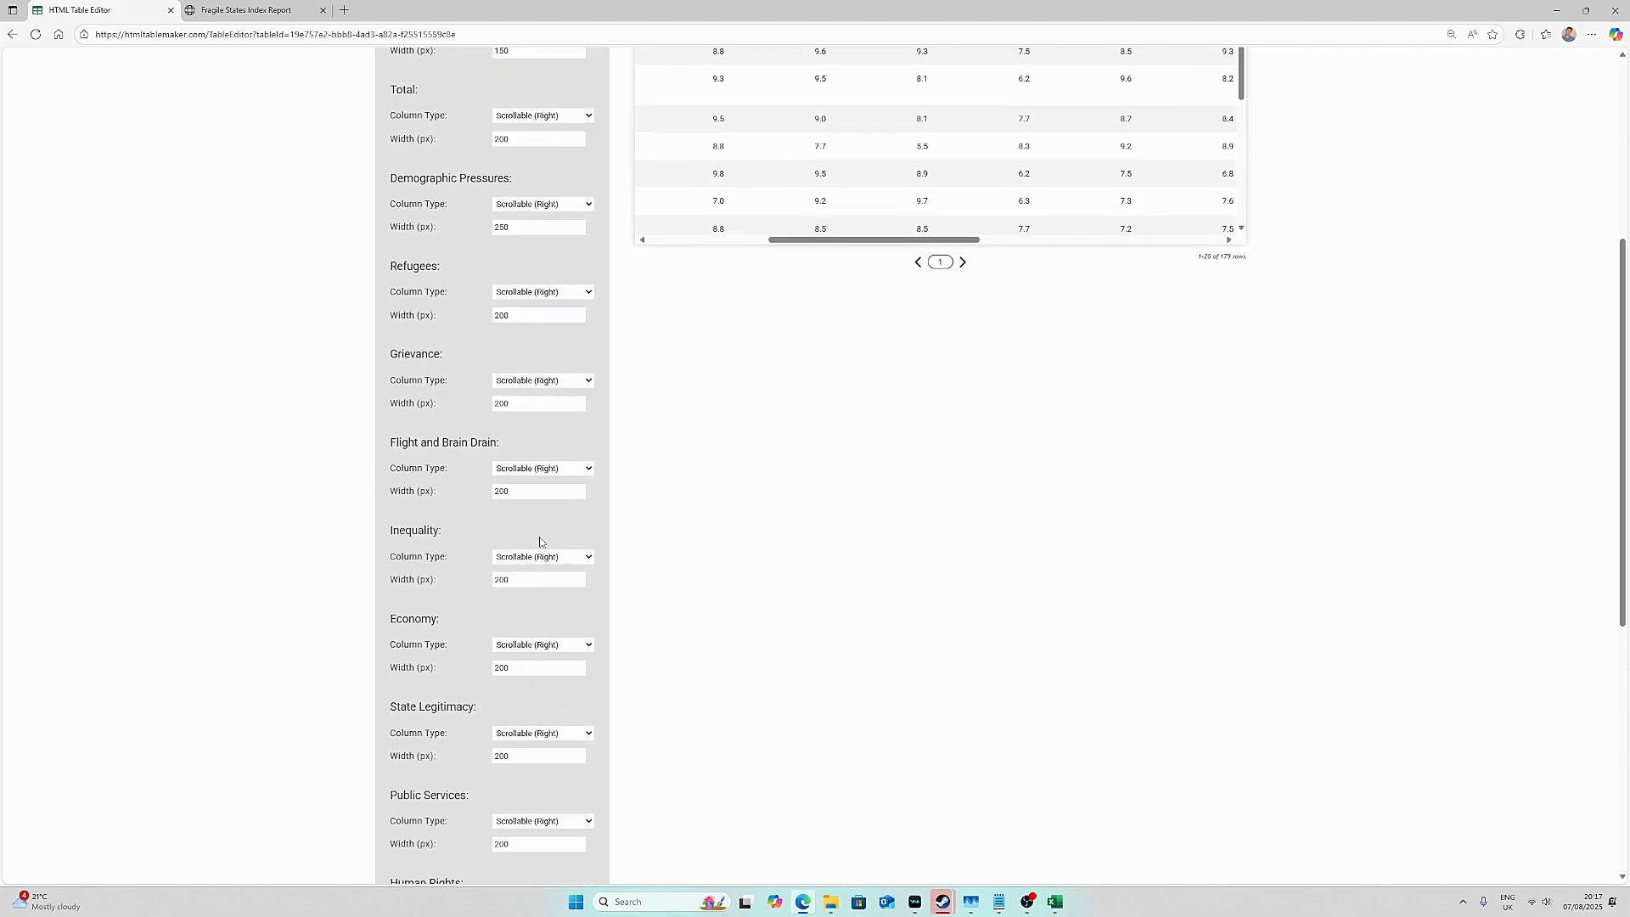
{"action": "scroll", "coordinate": [537, 637], "scroll_direction": "down", "scroll_amount": 6}
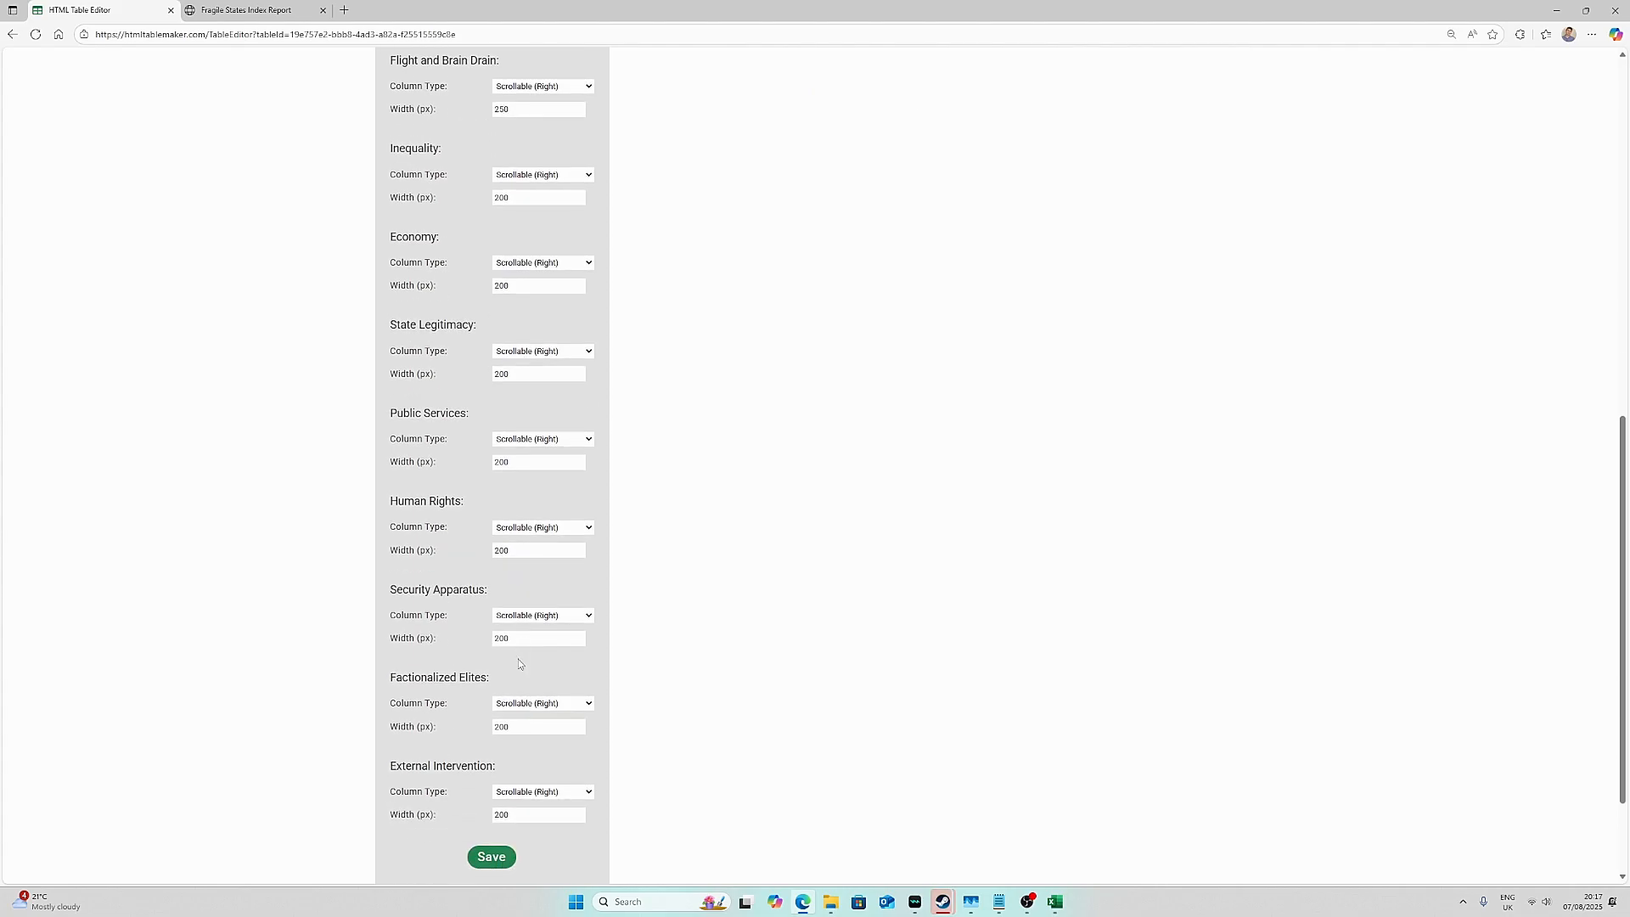
{"action": "scroll", "coordinate": [1053, 318], "scroll_direction": "up", "scroll_amount": 12}
{"action": "scroll", "coordinate": [536, 557], "scroll_direction": "down", "scroll_amount": 10}
{"action": "scroll", "coordinate": [536, 559], "scroll_direction": "down", "scroll_amount": 3}
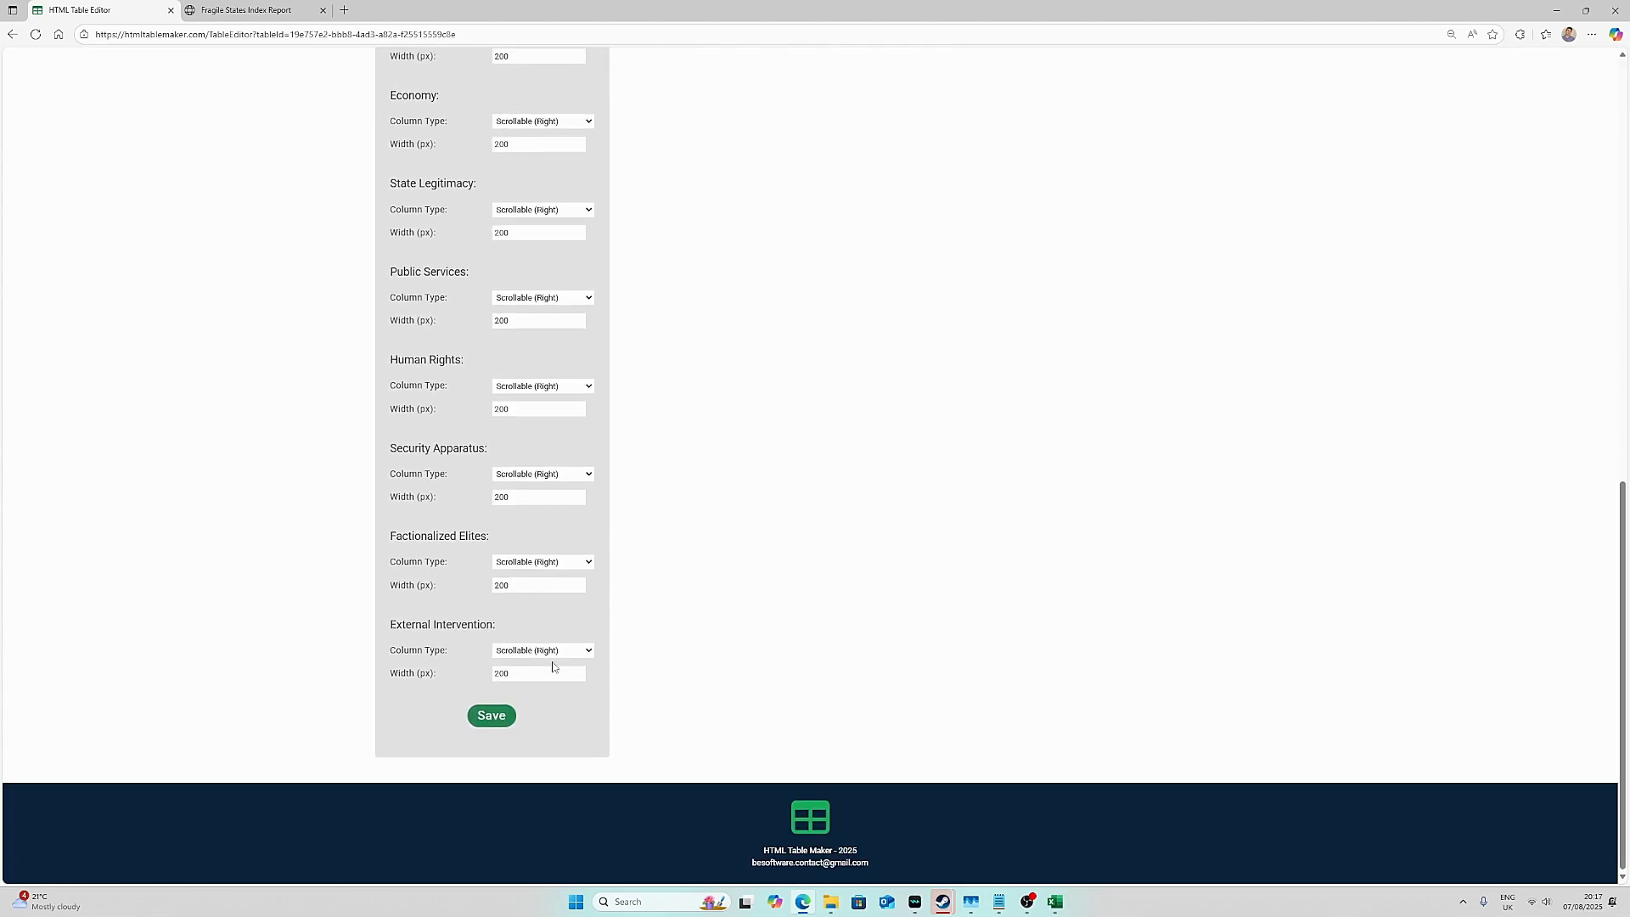
{"action": "left_click", "coordinate": [504, 711]}
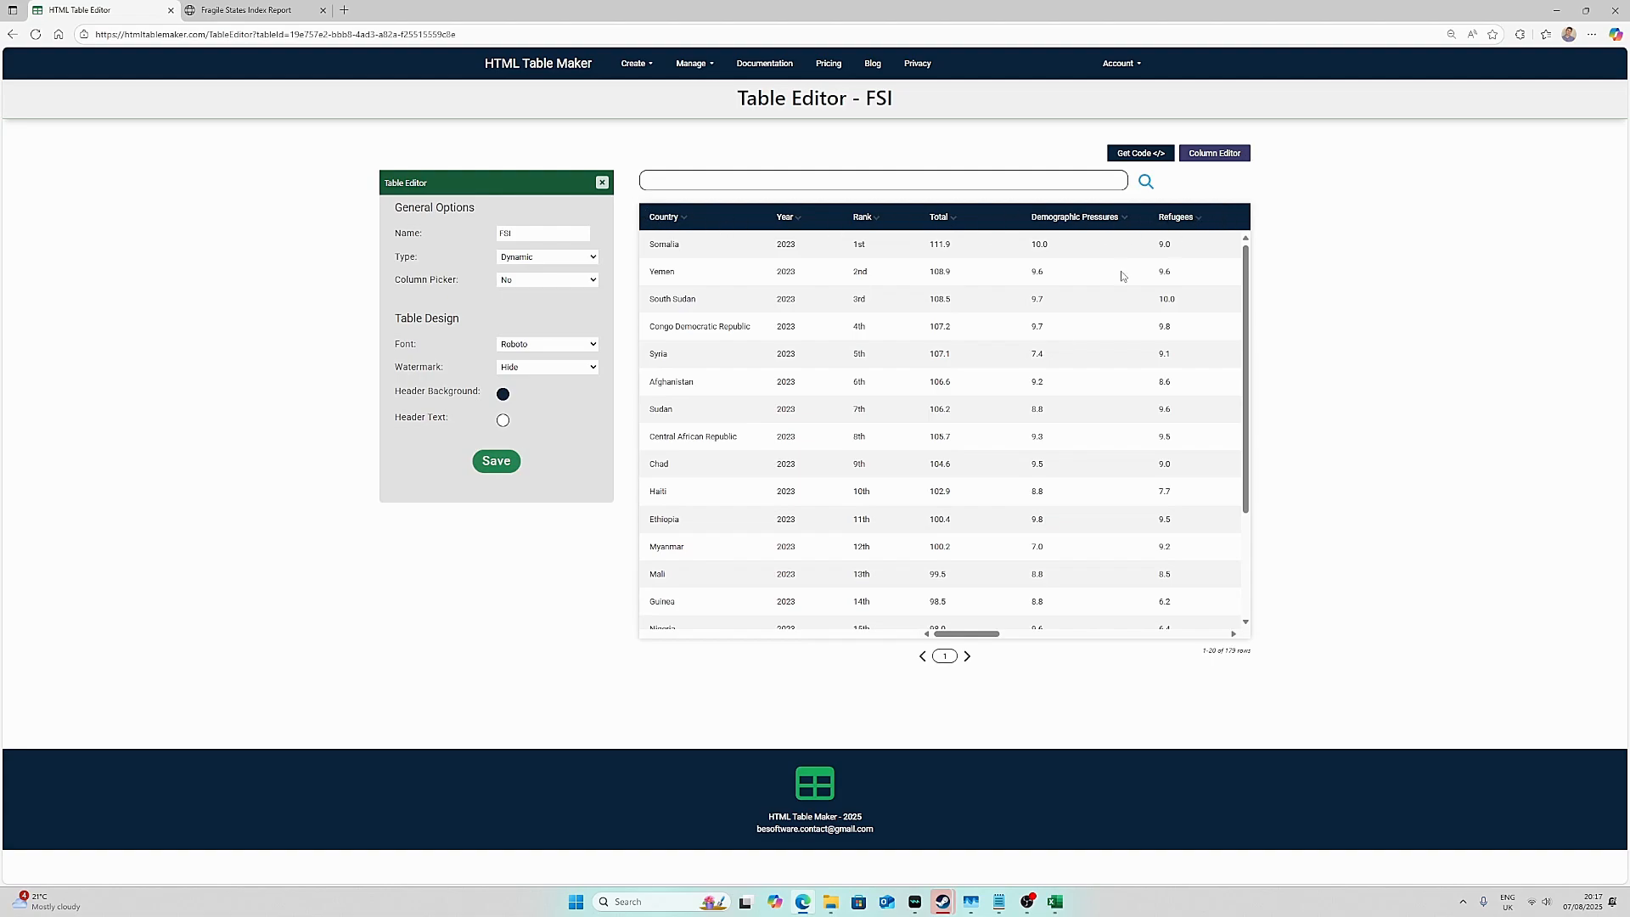
{"action": "mouse_move", "coordinate": [954, 634]}
{"action": "left_mouse_down"}
{"action": "mouse_move", "coordinate": [1185, 635]}
{"action": "mouse_move", "coordinate": [934, 628]}
{"action": "left_mouse_up"}
{"action": "left_click_drag", "start_coordinate": [958, 635], "coordinate": [948, 254]}
Change the table's header background colour to a dark purple.
{"action": "left_click", "coordinate": [504, 395]}
{"action": "left_click", "coordinate": [513, 418]}
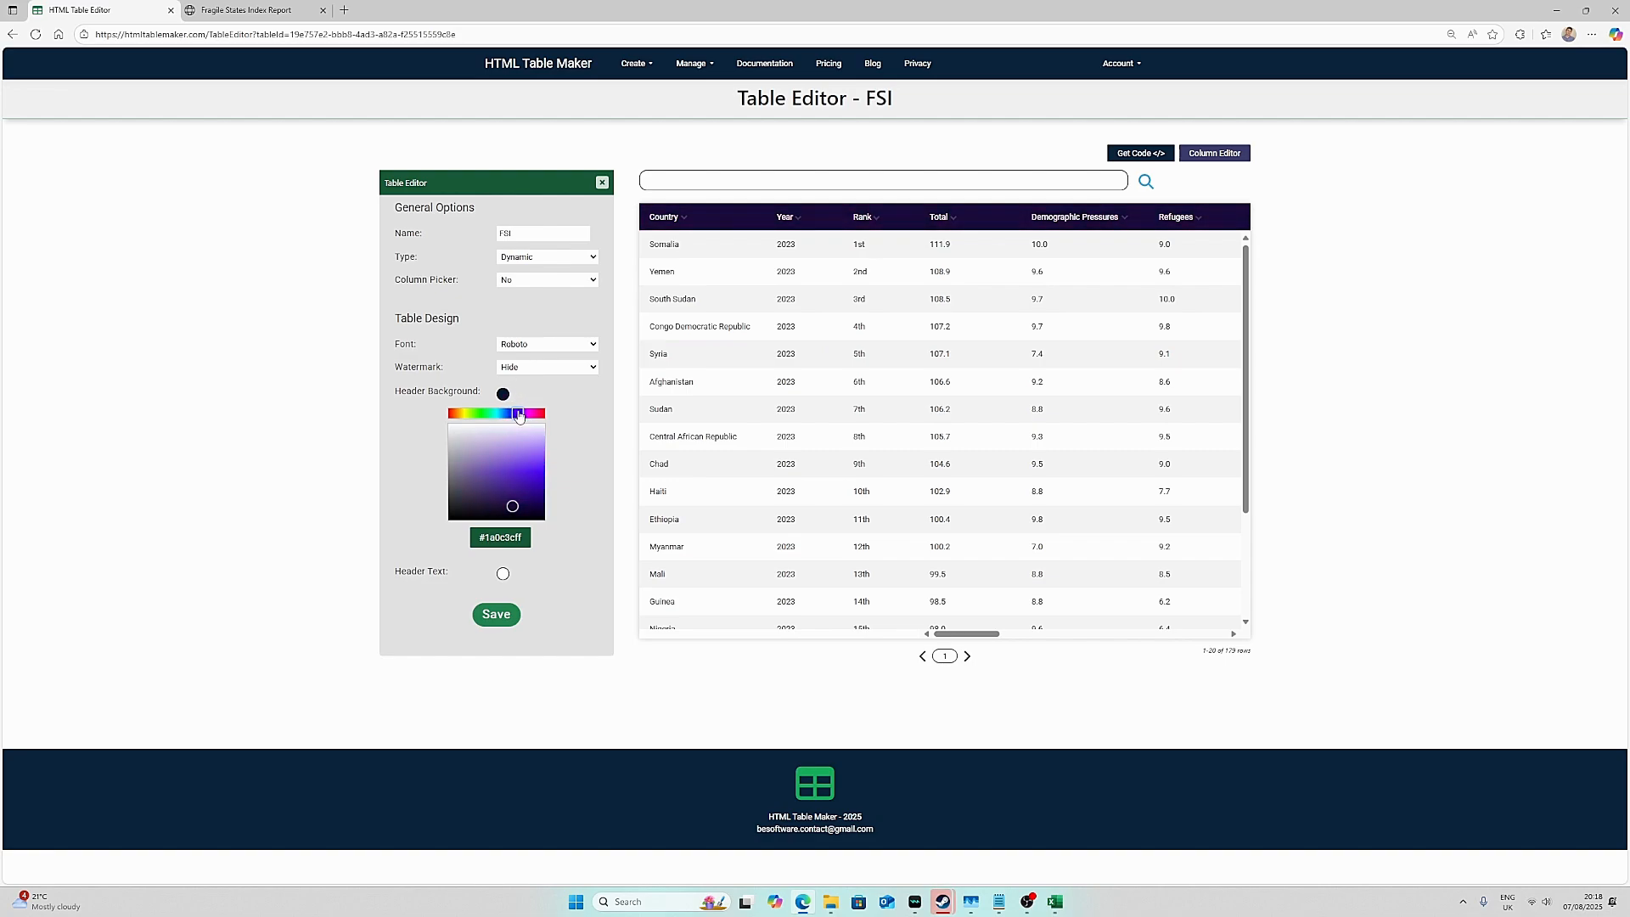
{"action": "left_click", "coordinate": [480, 415]}
{"action": "left_click_drag", "start_coordinate": [479, 415], "coordinate": [519, 419]}
{"action": "left_click_drag", "start_coordinate": [508, 510], "coordinate": [503, 508]}
{"action": "left_click", "coordinate": [253, 446]}
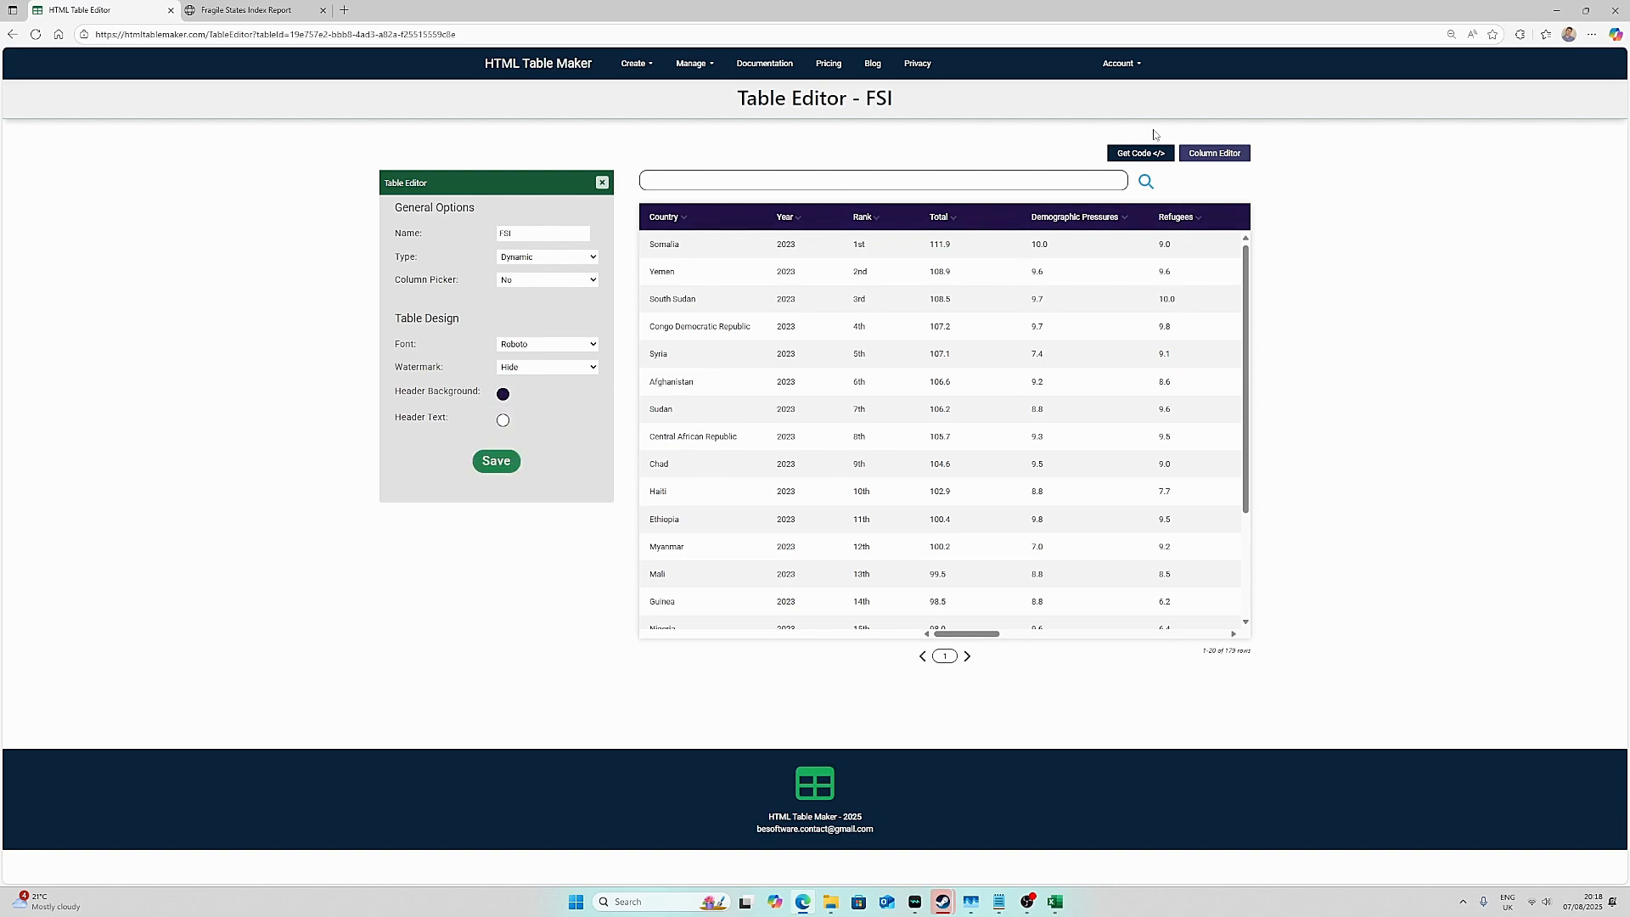
Save the table design and reload the Fragile States Index report page.
{"action": "left_click", "coordinate": [499, 461]}
{"action": "left_click", "coordinate": [246, 10]}
{"action": "left_click", "coordinate": [34, 34]}
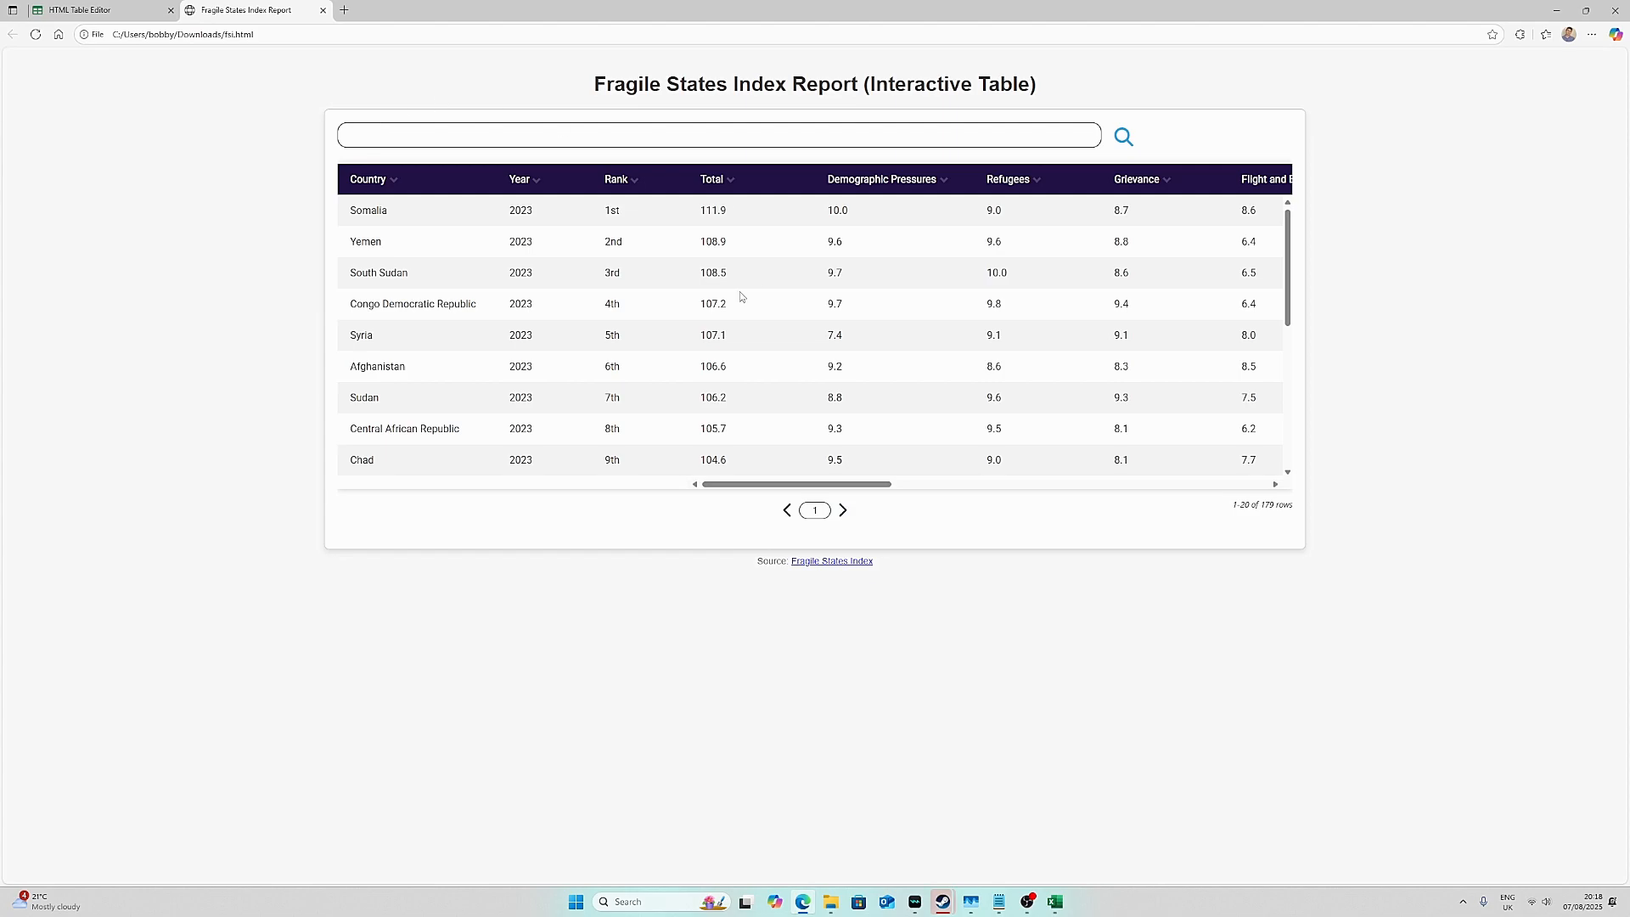
Filter the embedded table to countries with Inequality greater than 9.
{"action": "left_click", "coordinate": [512, 134]}
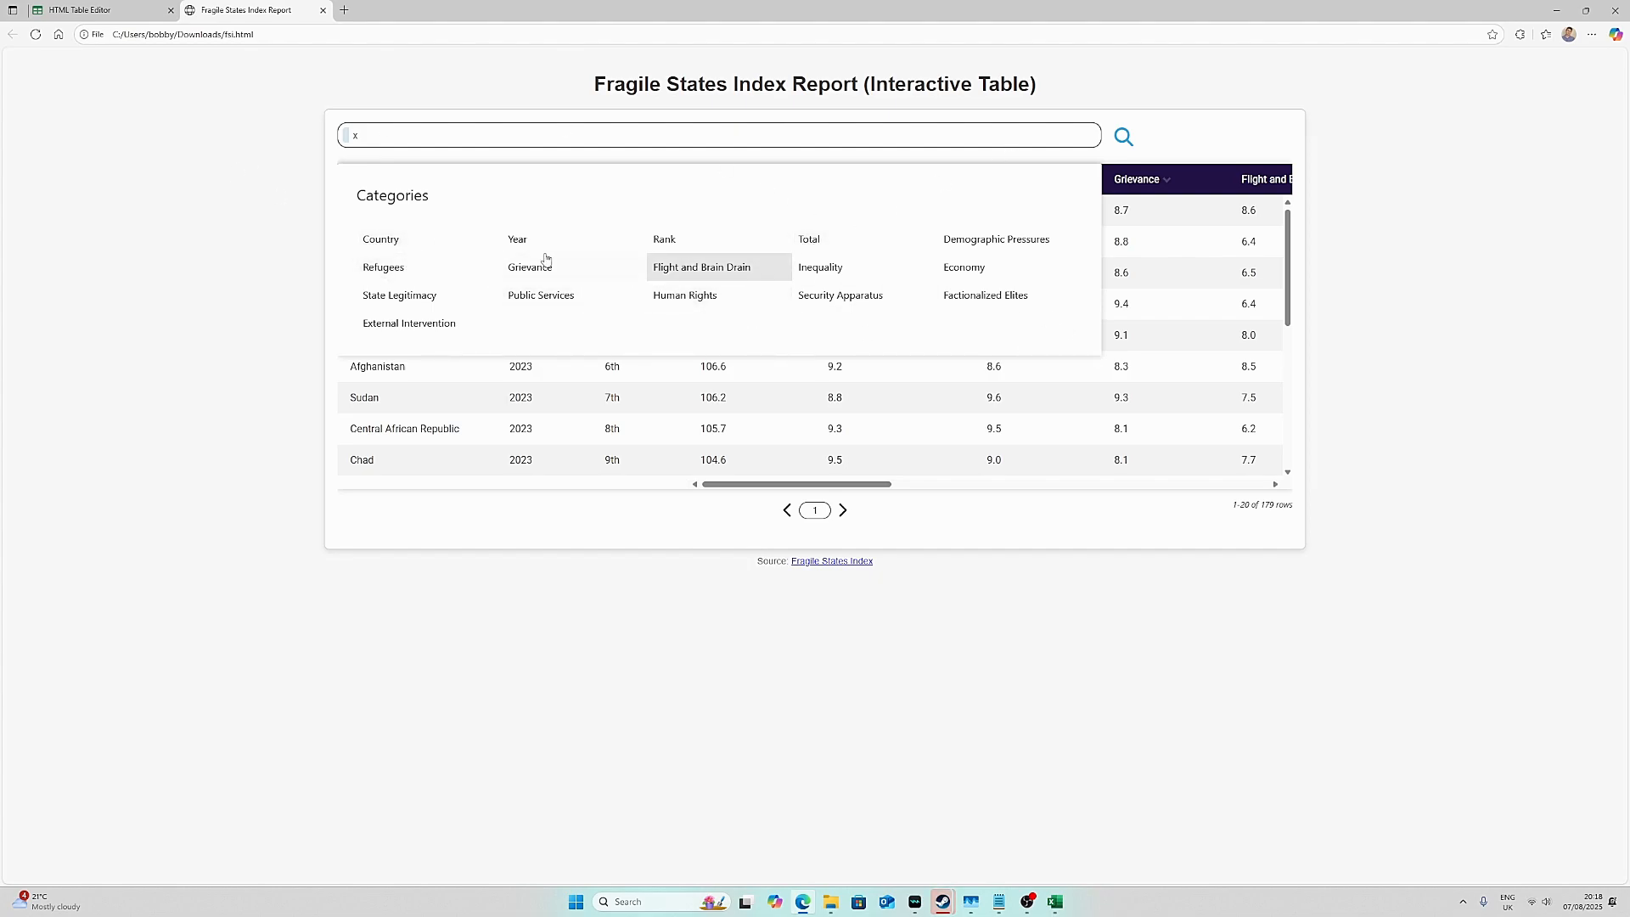
{"action": "left_click", "coordinate": [831, 269]}
{"action": "left_click", "coordinate": [553, 246]}
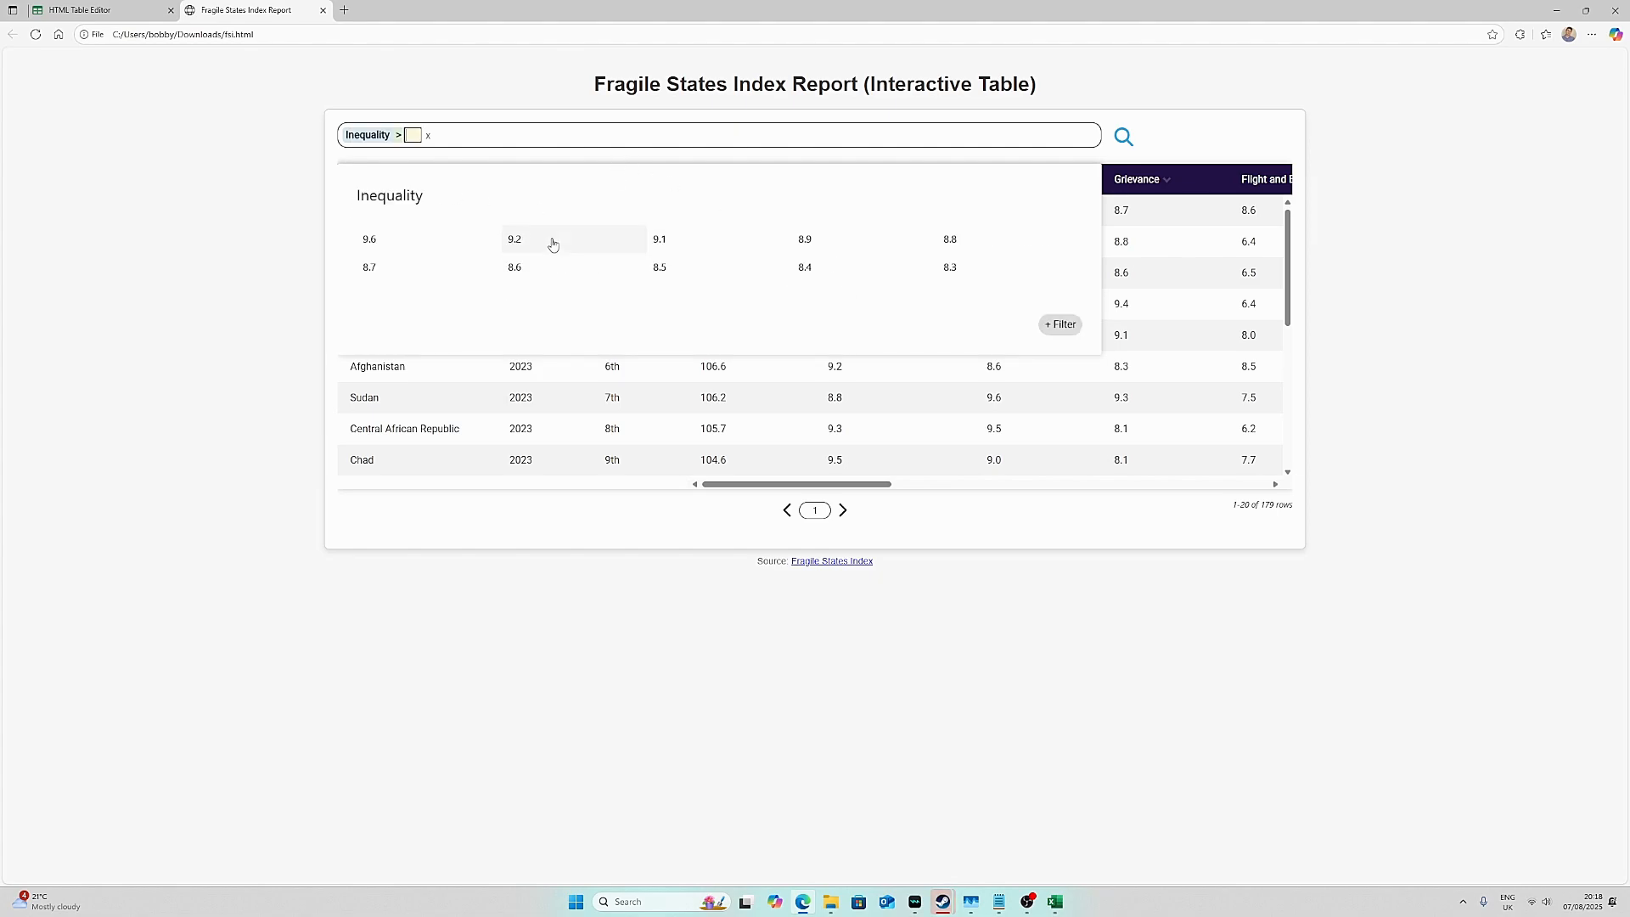
{"action": "type", "text": "9"}
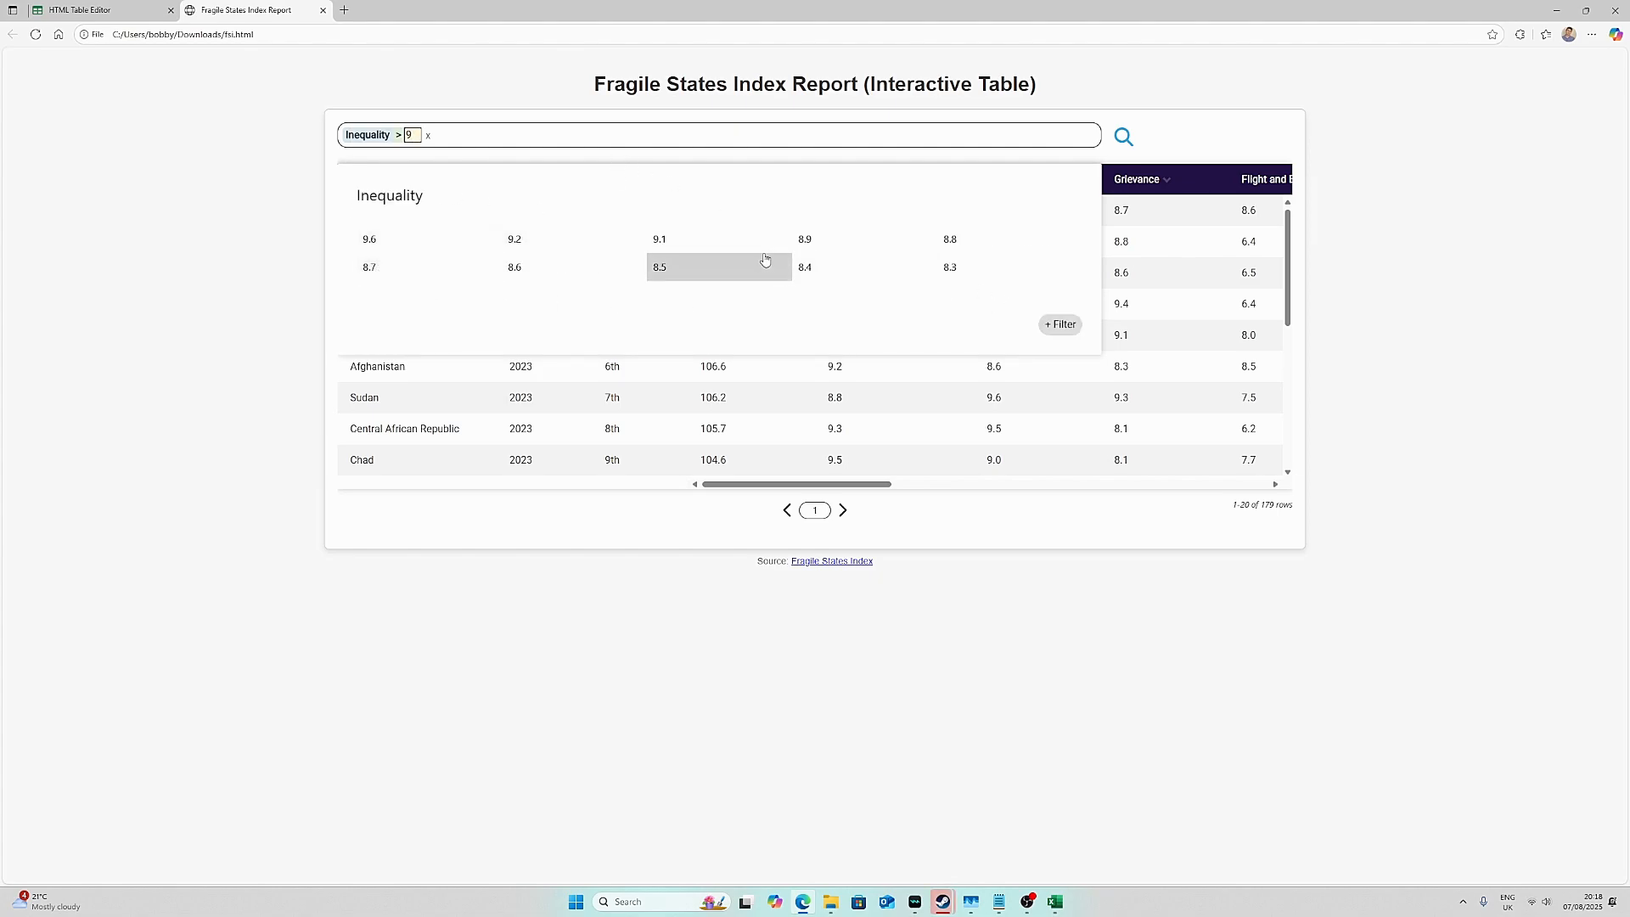
{"action": "left_click", "coordinate": [1124, 137]}
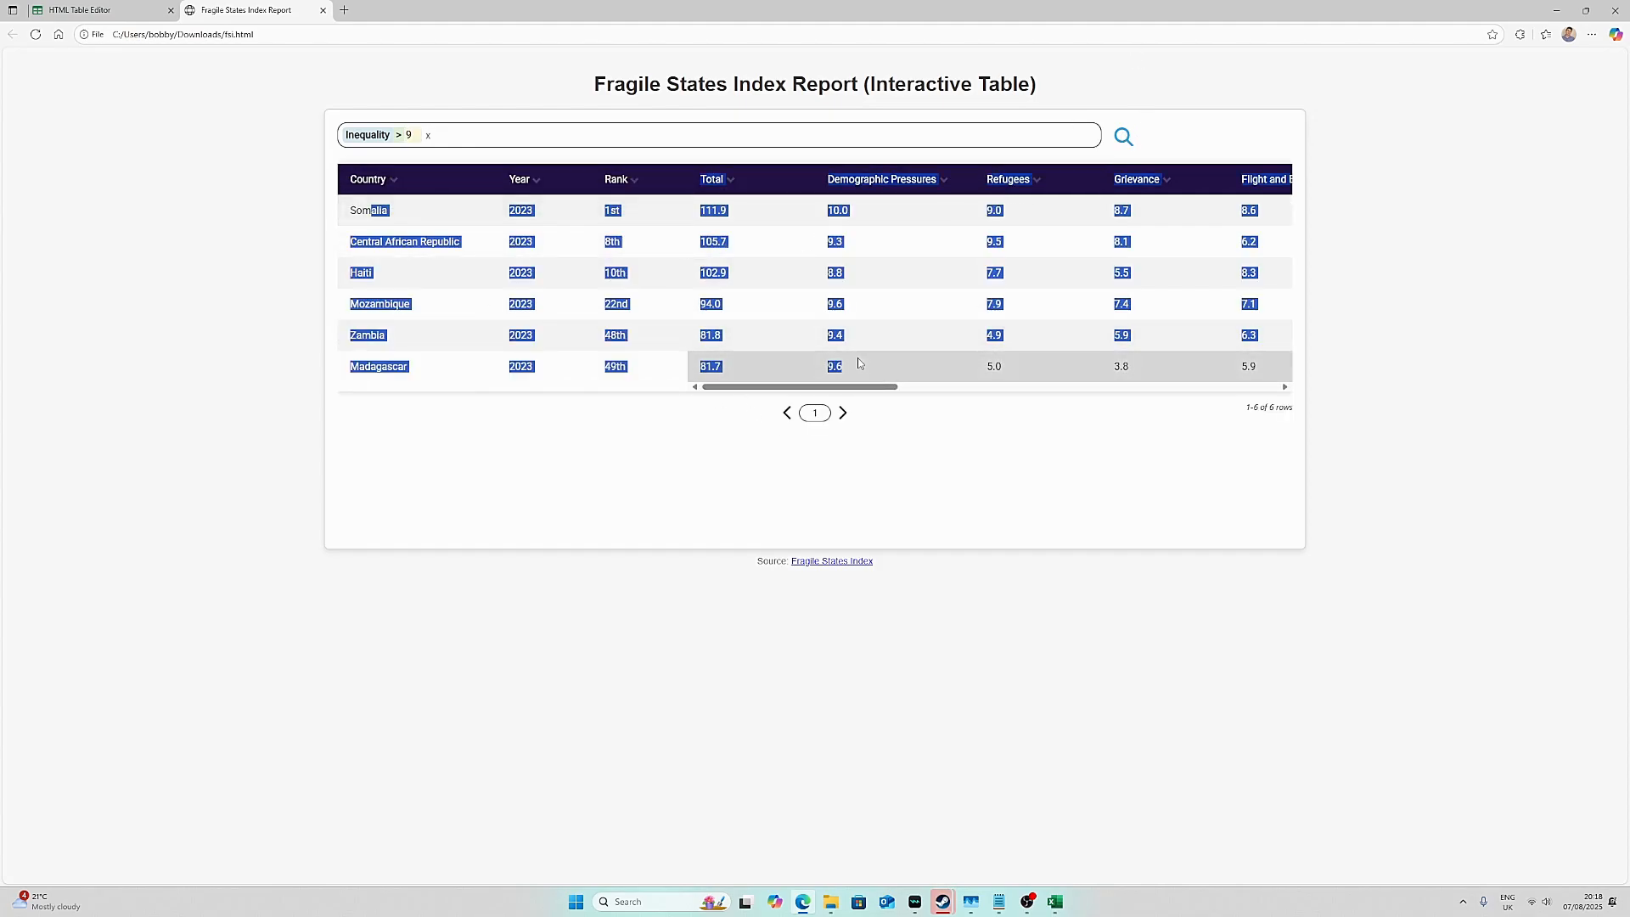
Remove the Inequality filter and run the empty search to list all countries.
{"action": "left_click", "coordinate": [427, 135]}
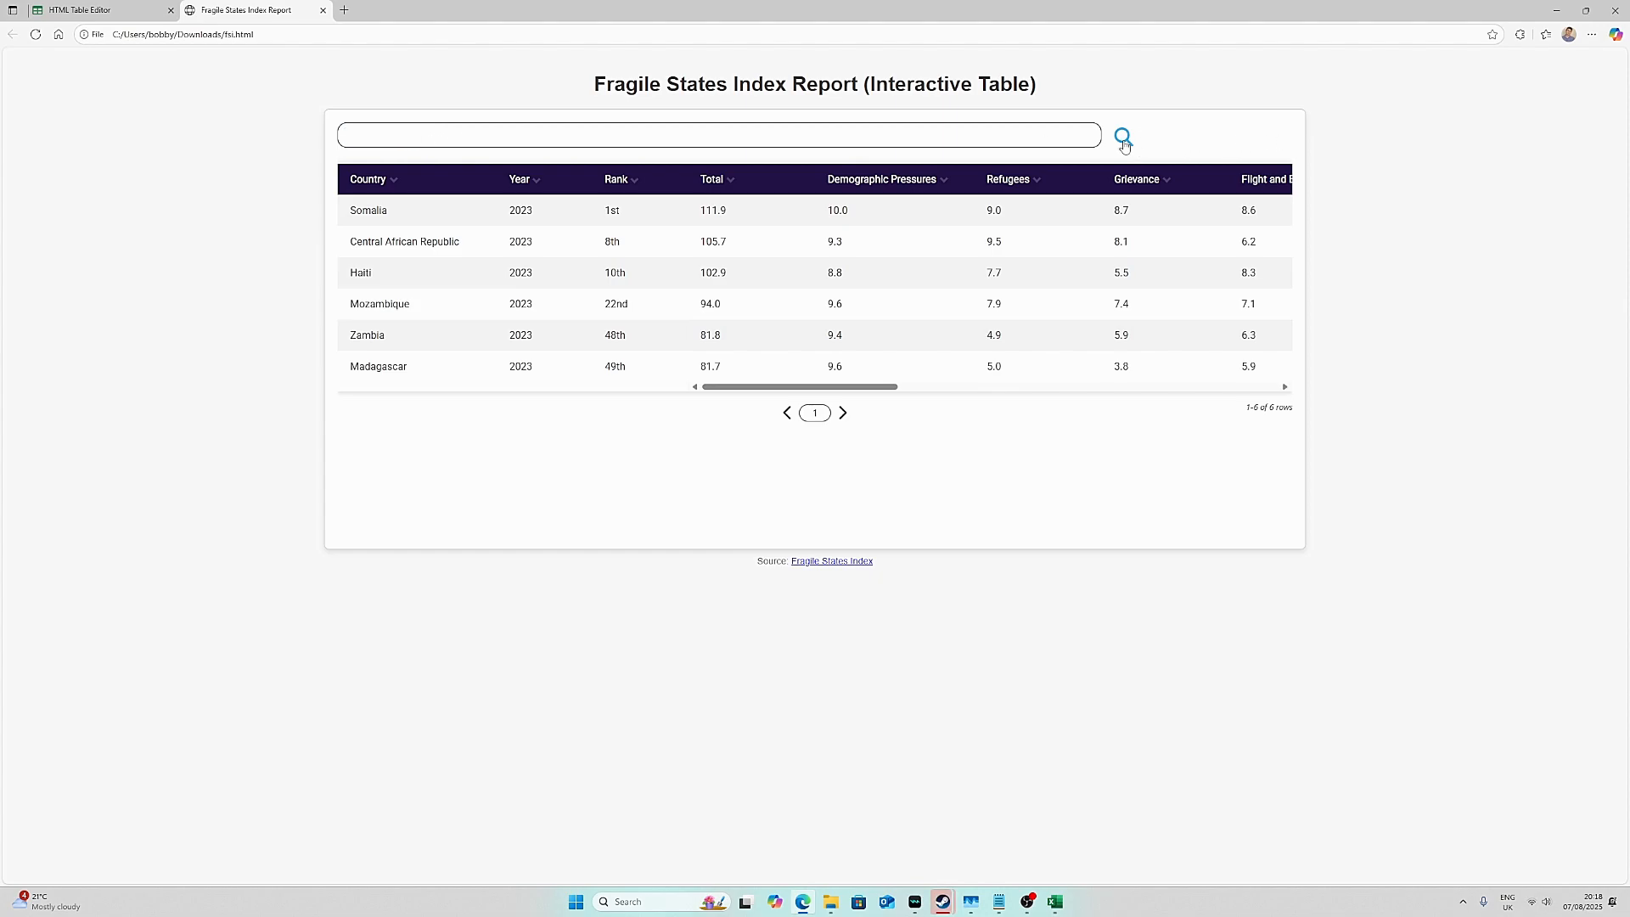
{"action": "left_click", "coordinate": [1124, 139]}
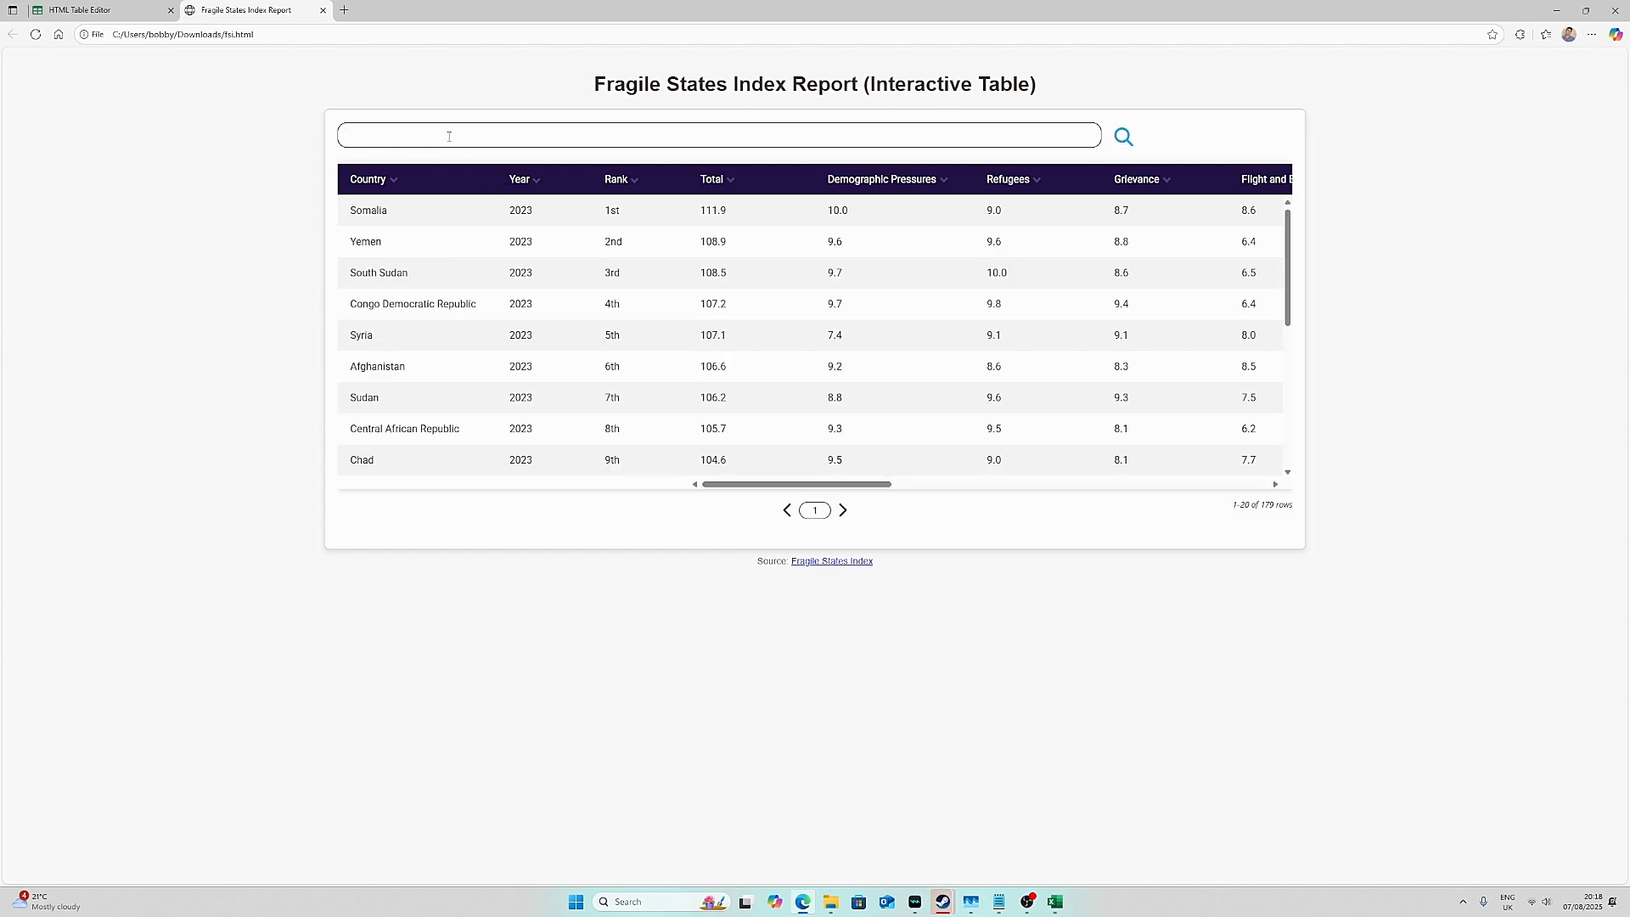
{"action": "mouse_move", "coordinate": [797, 485]}
{"action": "left_mouse_down"}
{"action": "mouse_move", "coordinate": [888, 488]}
{"action": "mouse_move", "coordinate": [793, 481]}
{"action": "left_mouse_up"}
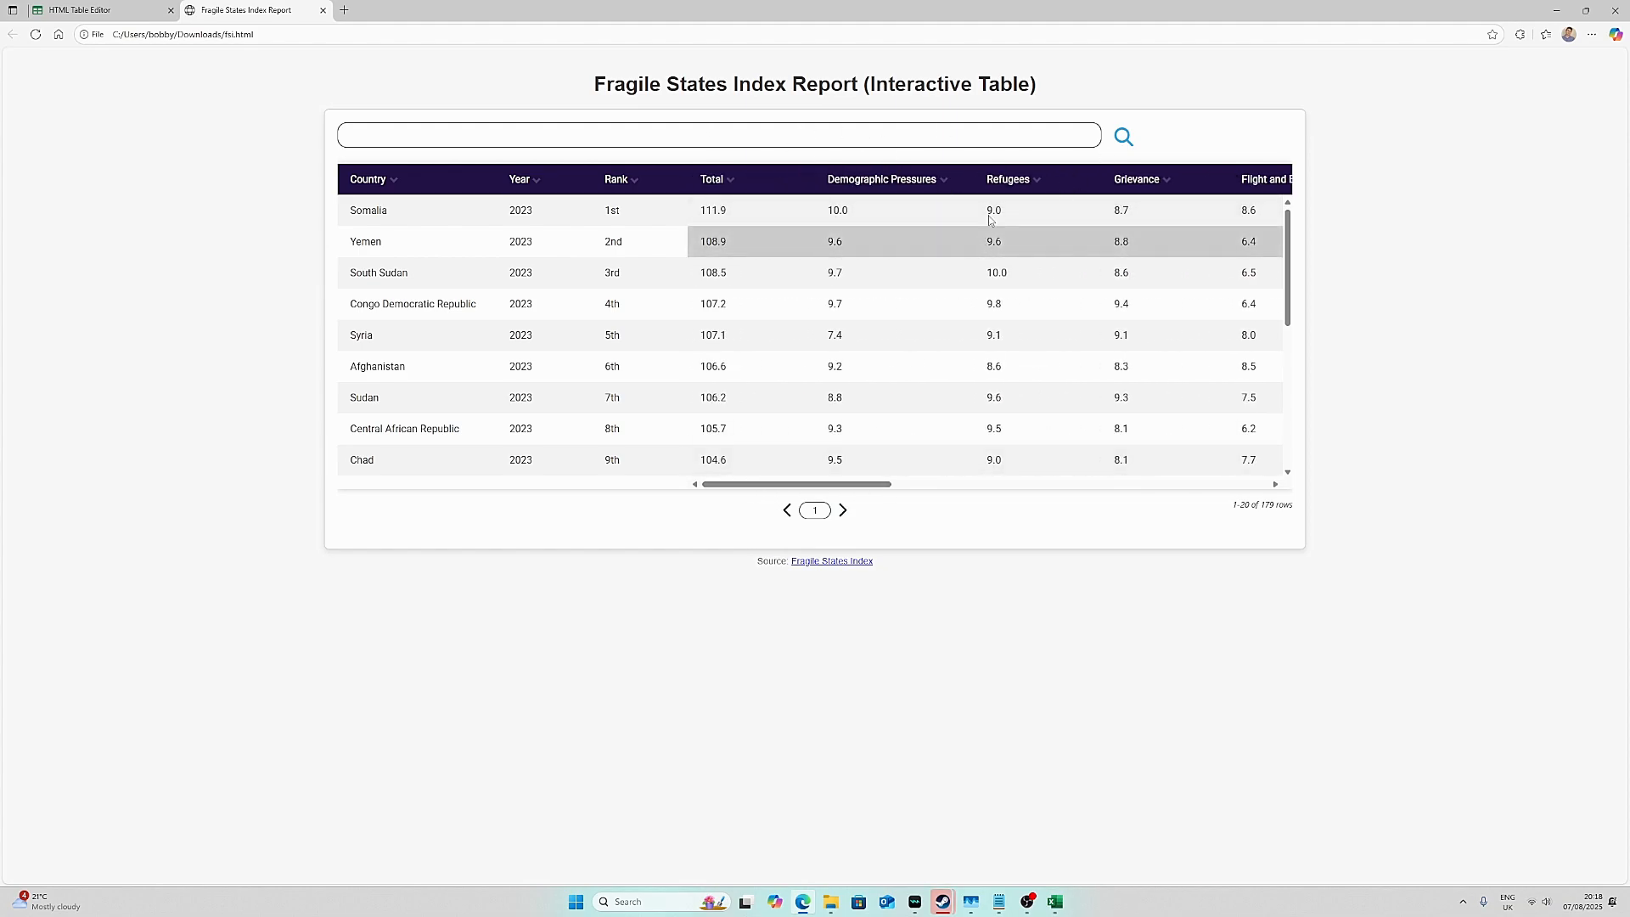
Sort the embedded table by Refugees from highest to lowest.
{"action": "left_click", "coordinate": [1011, 180]}
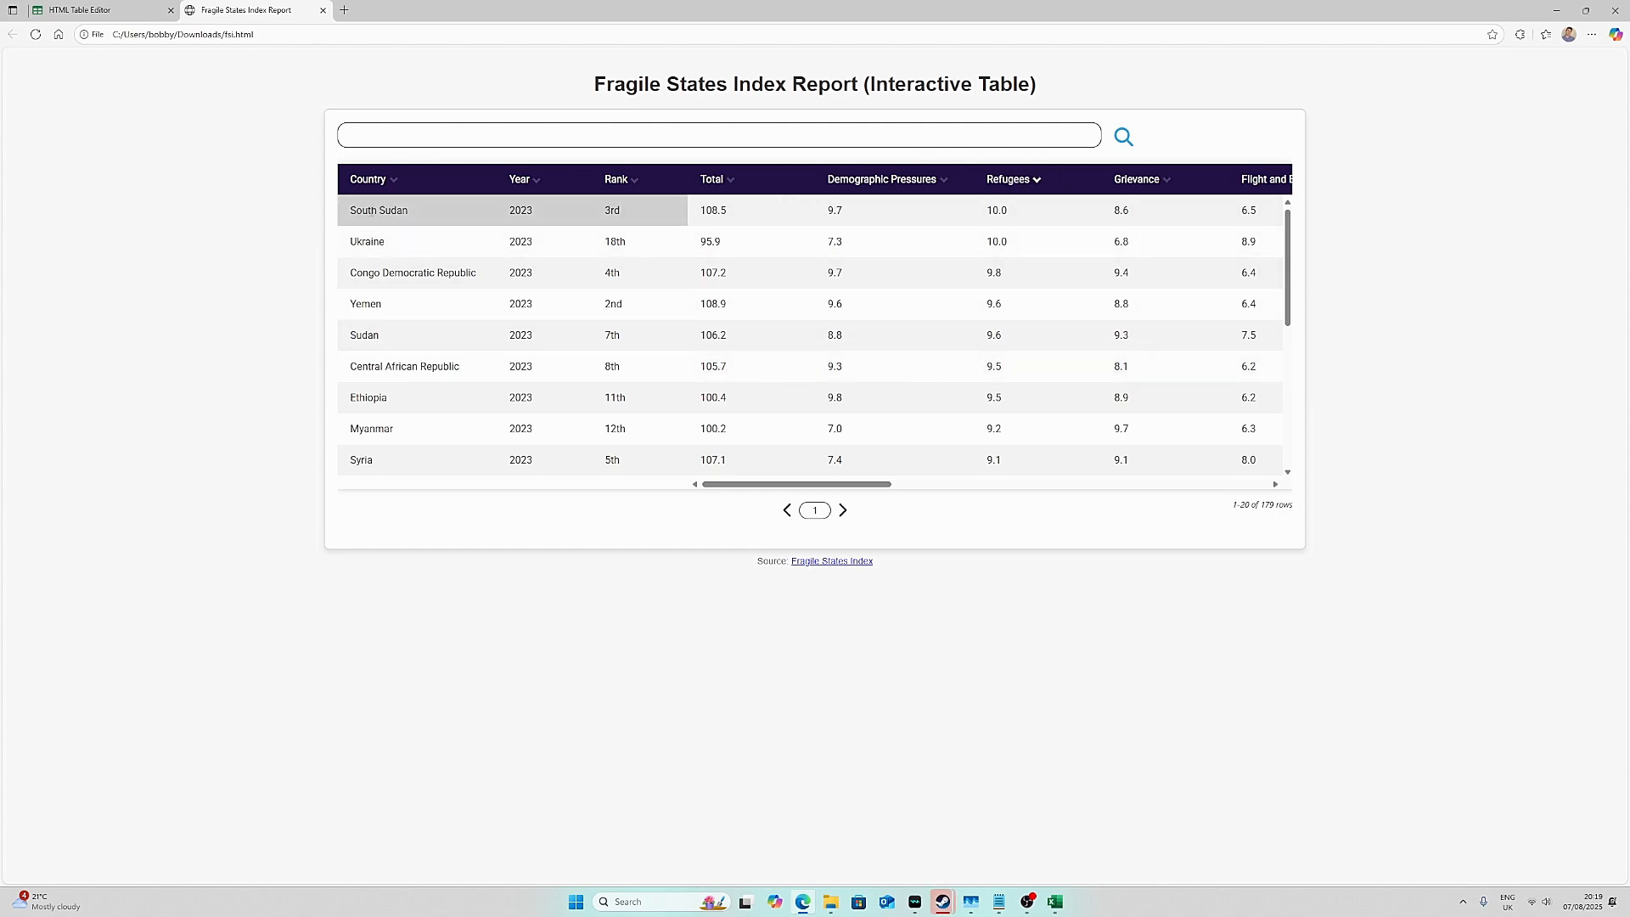
{"action": "left_click_drag", "start_coordinate": [362, 210], "coordinate": [397, 211]}
{"action": "left_click", "coordinate": [394, 211]}
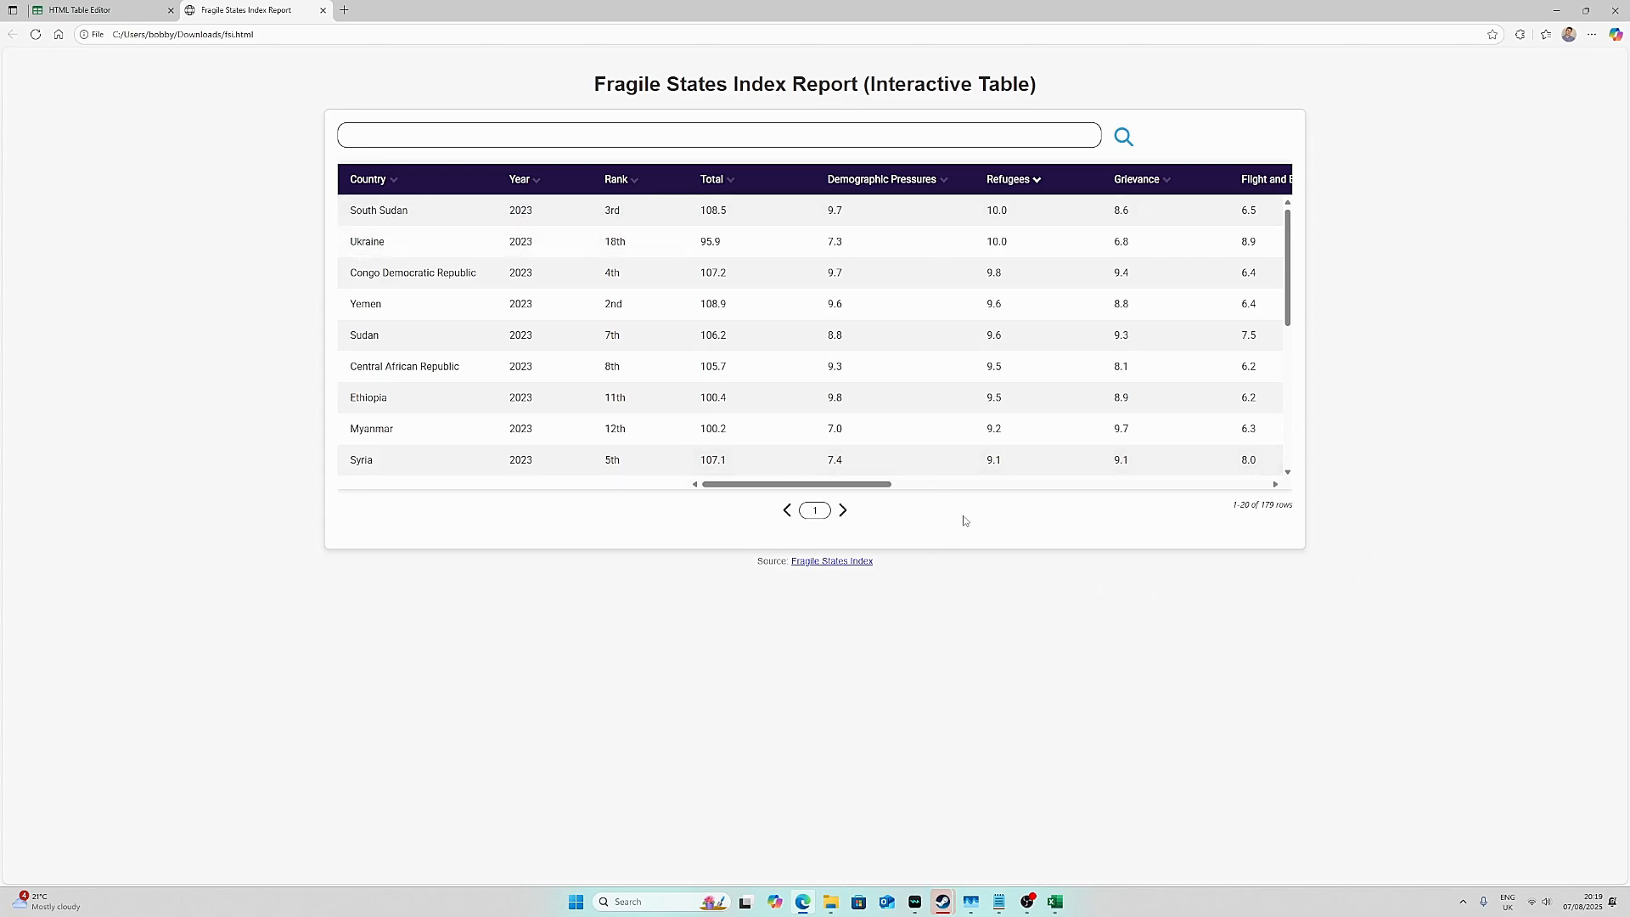
Page forward through the sorted table to page 9.
{"action": "left_click", "coordinate": [844, 511]}
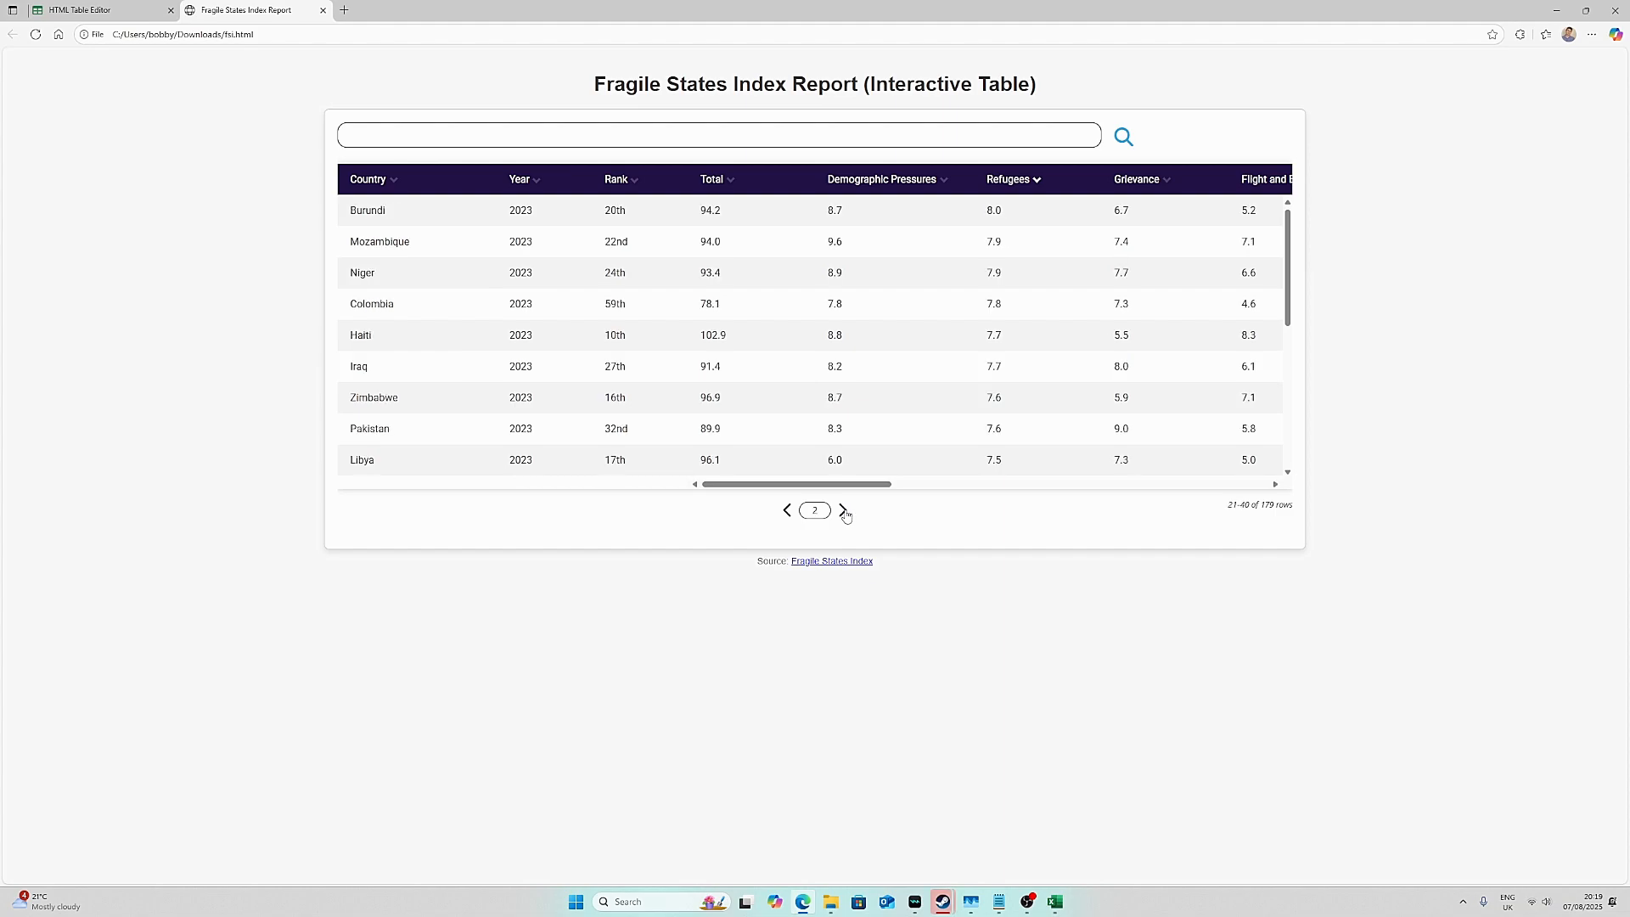
{"action": "left_click", "coordinate": [843, 511]}
{"action": "left_click", "coordinate": [843, 511]}
{"action": "left_click", "coordinate": [844, 510]}
{"action": "left_click", "coordinate": [843, 510]}
{"action": "left_click", "coordinate": [843, 510]}
{"action": "left_click", "coordinate": [843, 510]}
{"action": "left_click", "coordinate": [843, 510]}
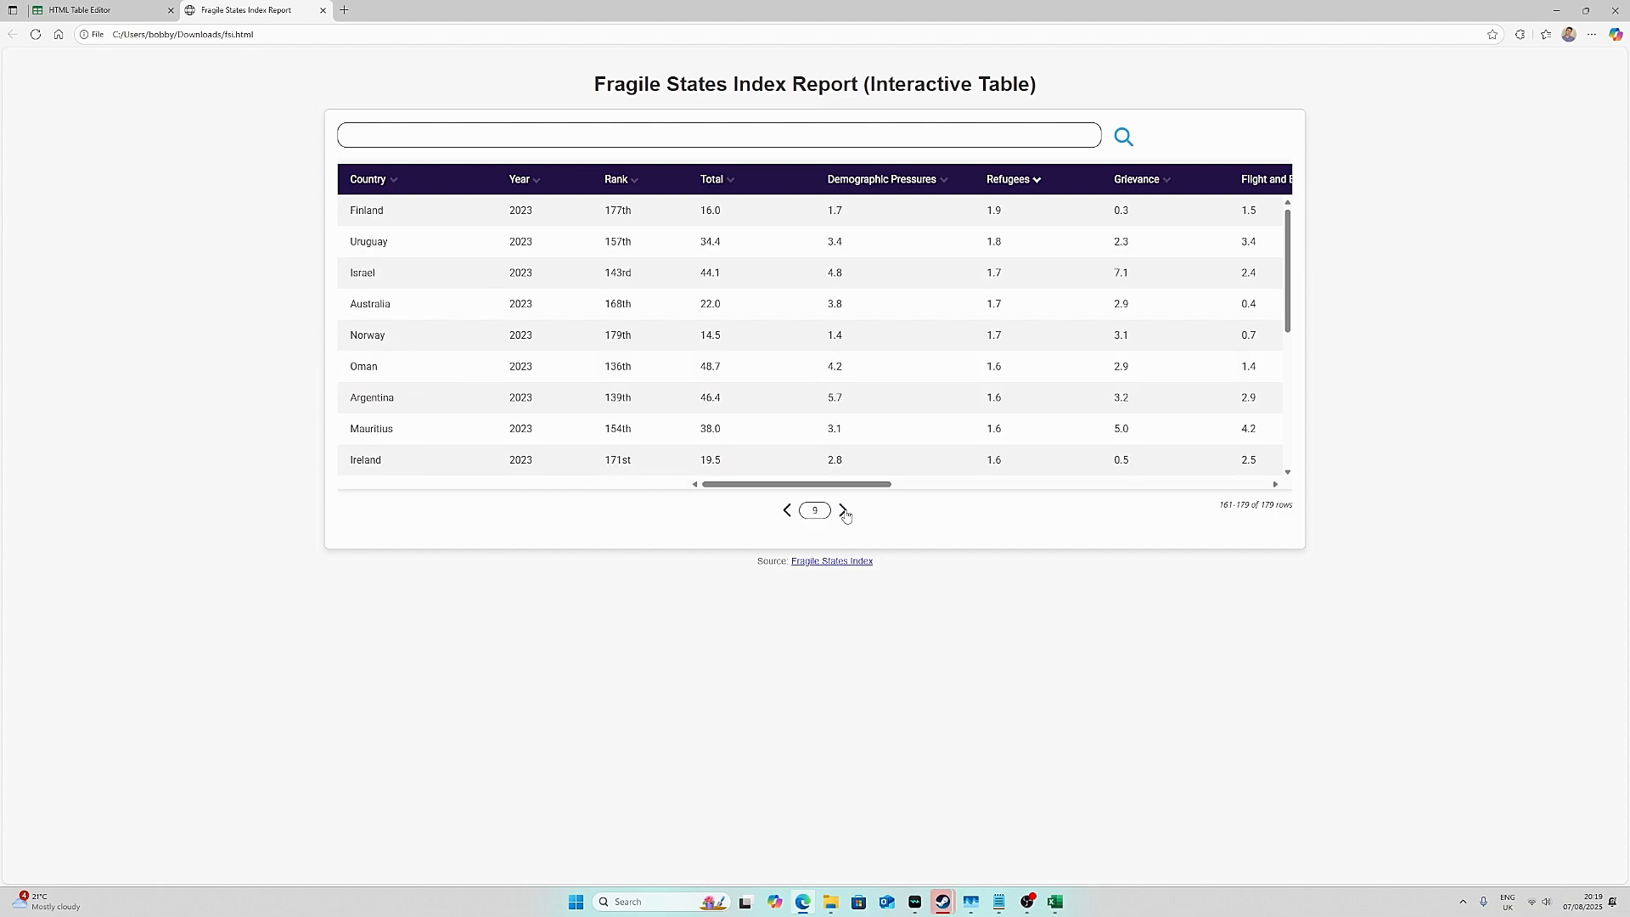
Page back through the sorted table to page 1.
{"action": "left_click", "coordinate": [788, 511]}
{"action": "left_click", "coordinate": [788, 510]}
{"action": "left_click", "coordinate": [787, 511]}
{"action": "left_click", "coordinate": [787, 510]}
{"action": "left_click", "coordinate": [787, 511]}
{"action": "left_click", "coordinate": [787, 510]}
{"action": "left_click", "coordinate": [787, 511]}
{"action": "left_click", "coordinate": [787, 510]}
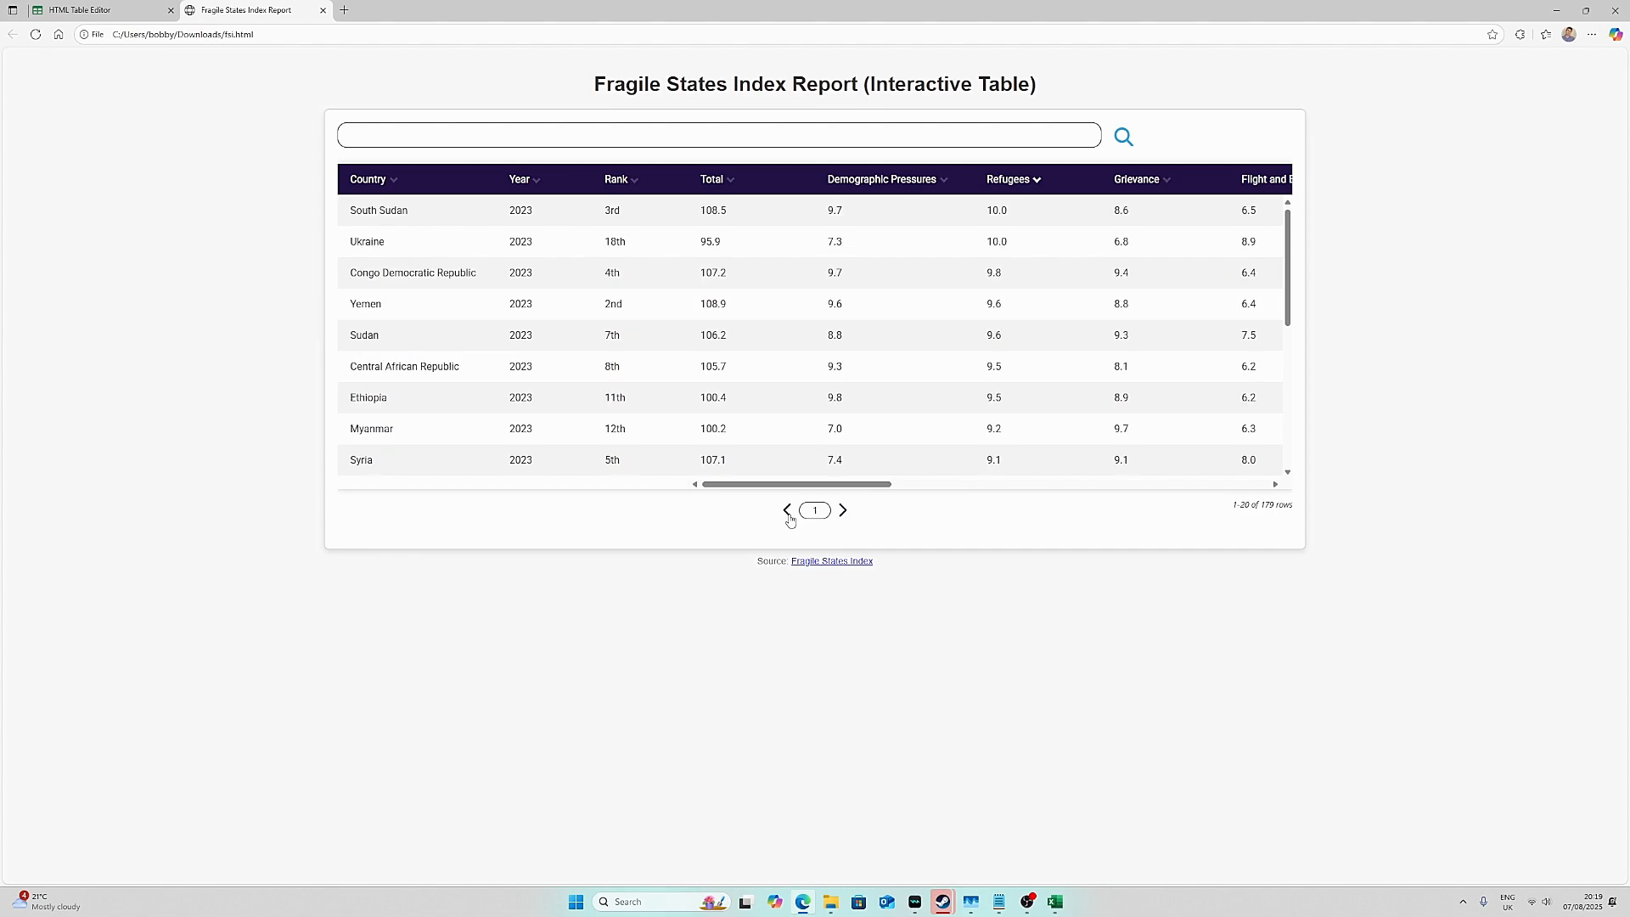